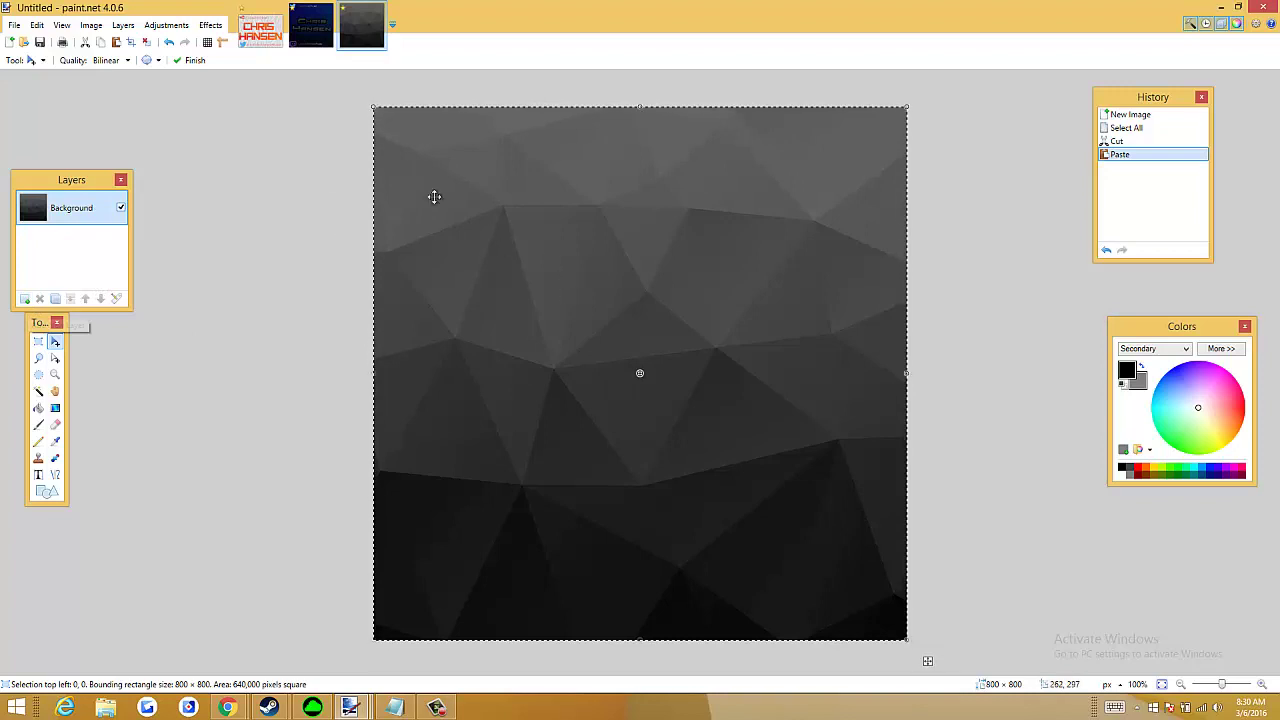
Add a new empty layer above the pasted low-poly background
left_click(24, 298)
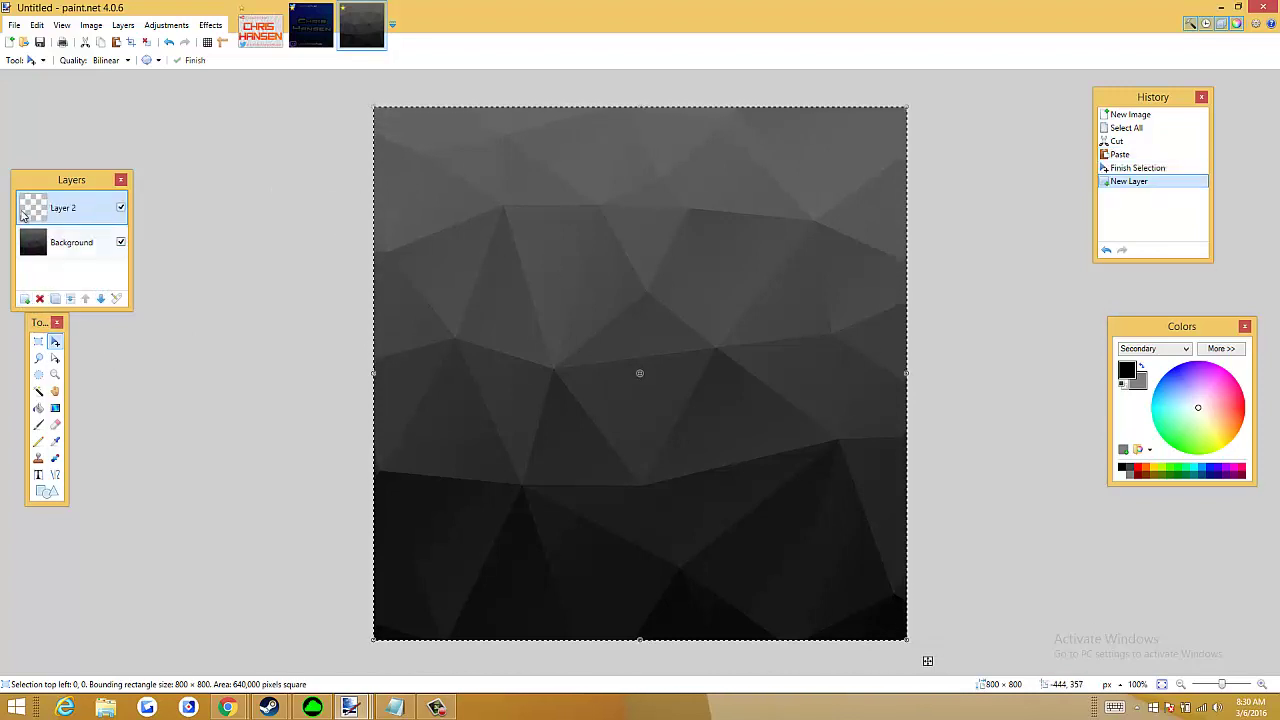
Hide the grey background and fill Layer 2 with a diagonal dark-to-bright blue gradient
left_click(121, 242)
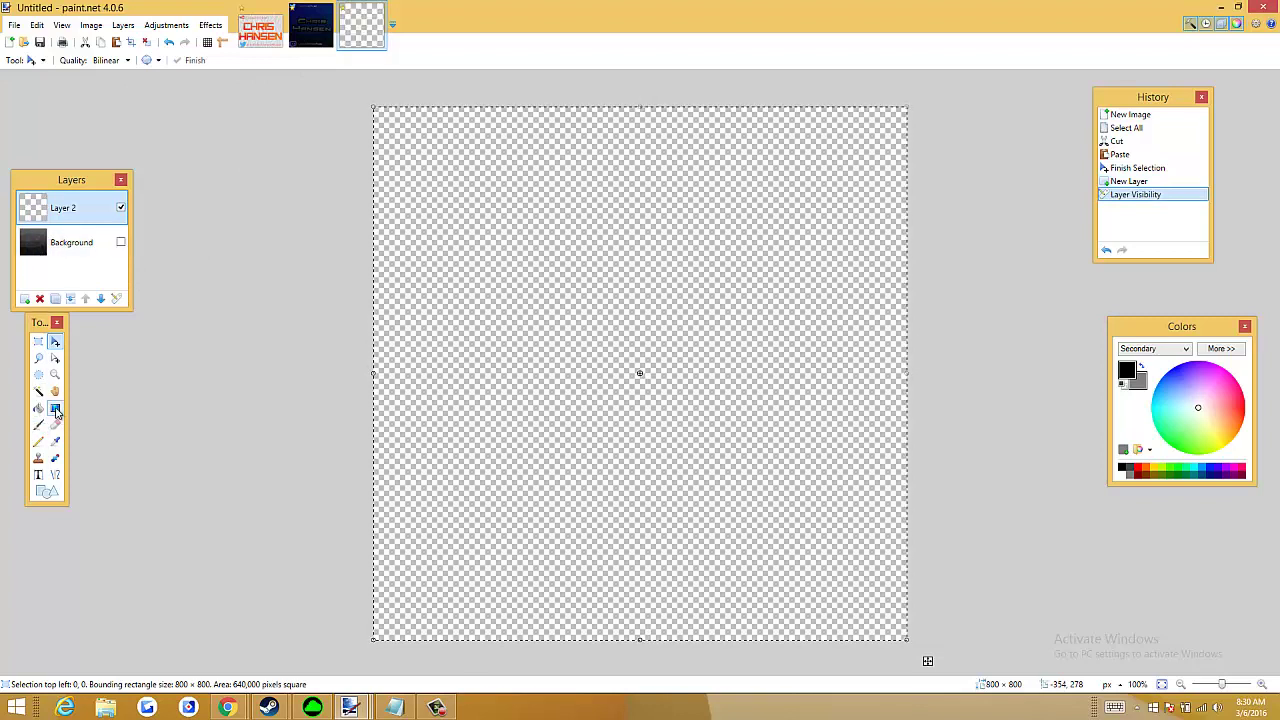
left_click(55, 408)
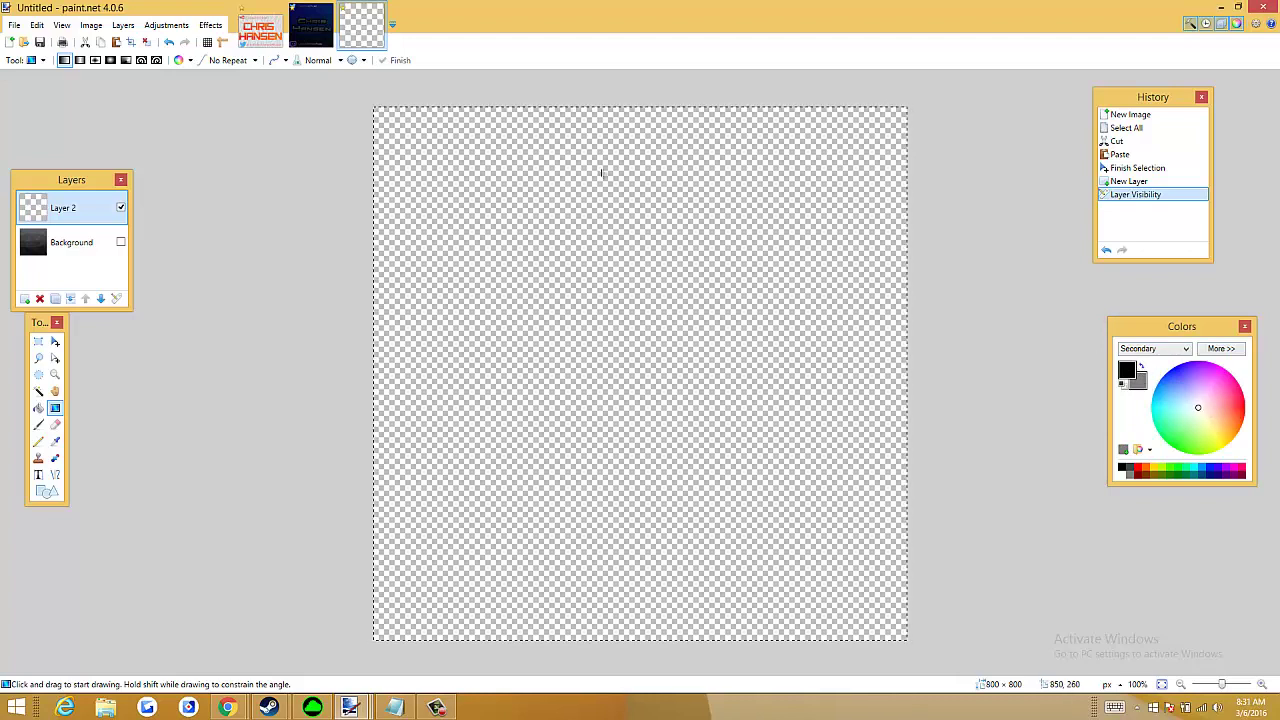
left_click(309, 22)
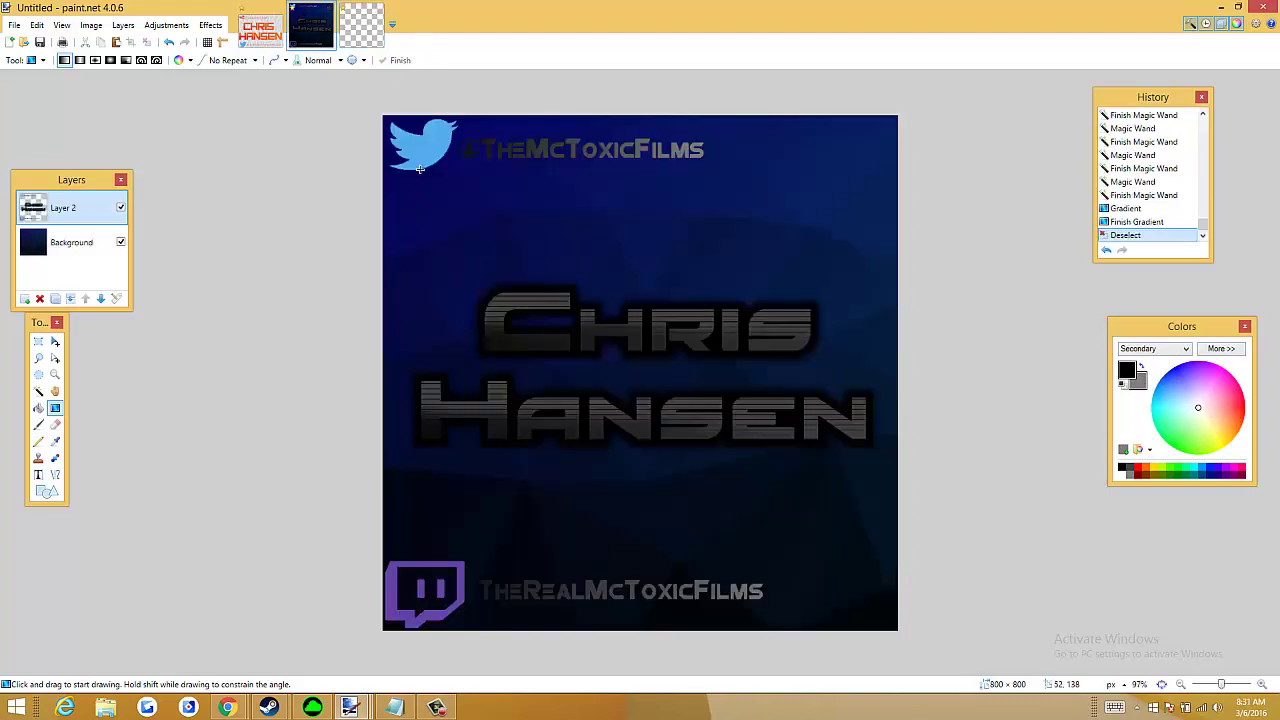
left_click(345, 36)
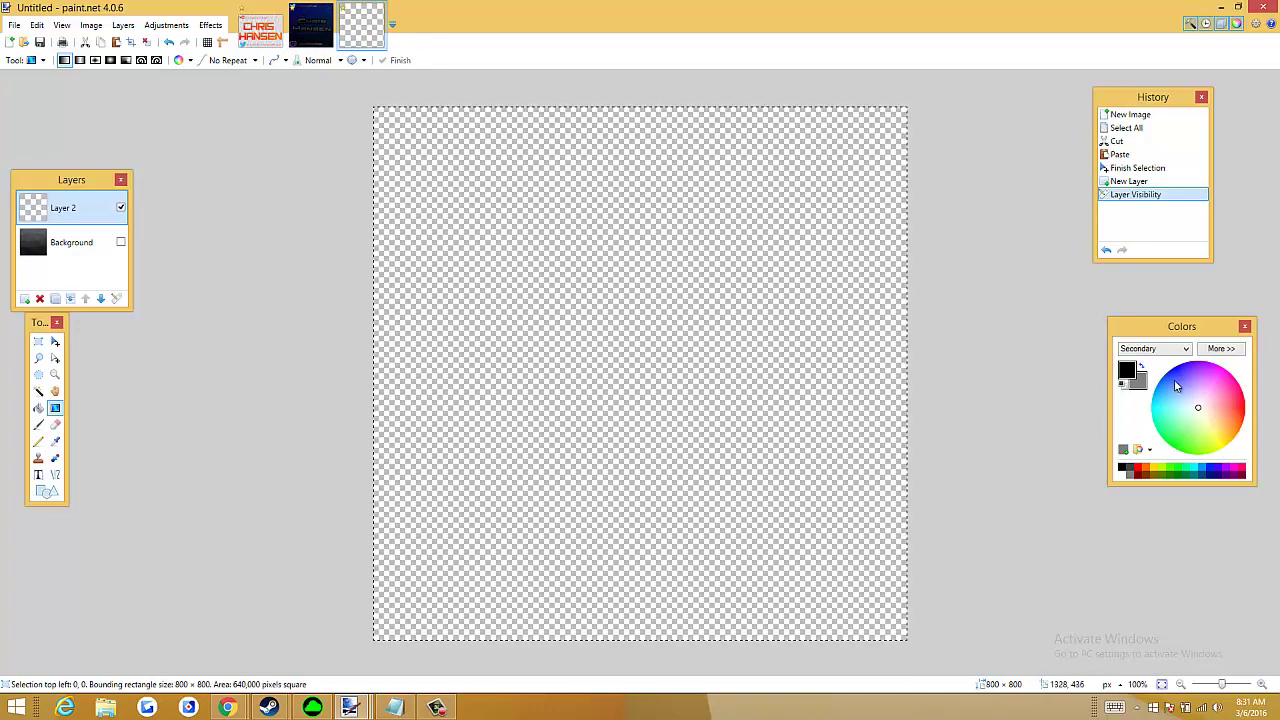
left_click_drag(1199, 420, 1183, 376)
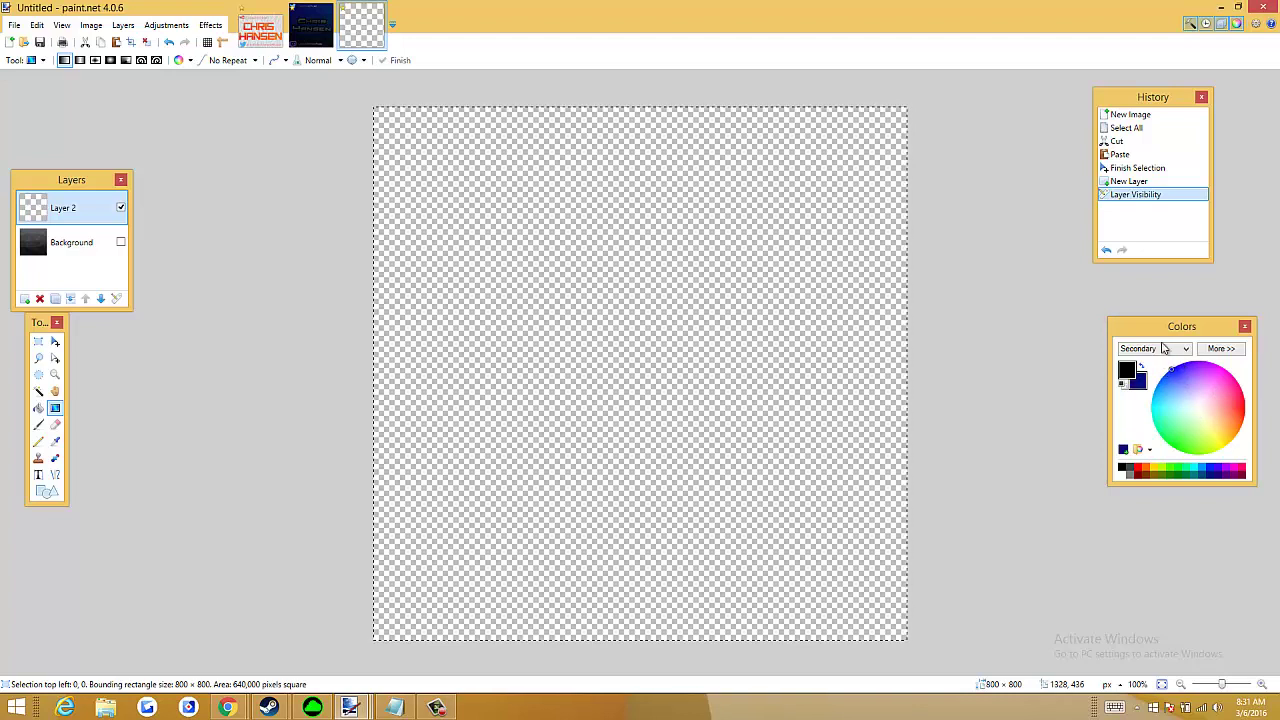
left_click(1142, 366)
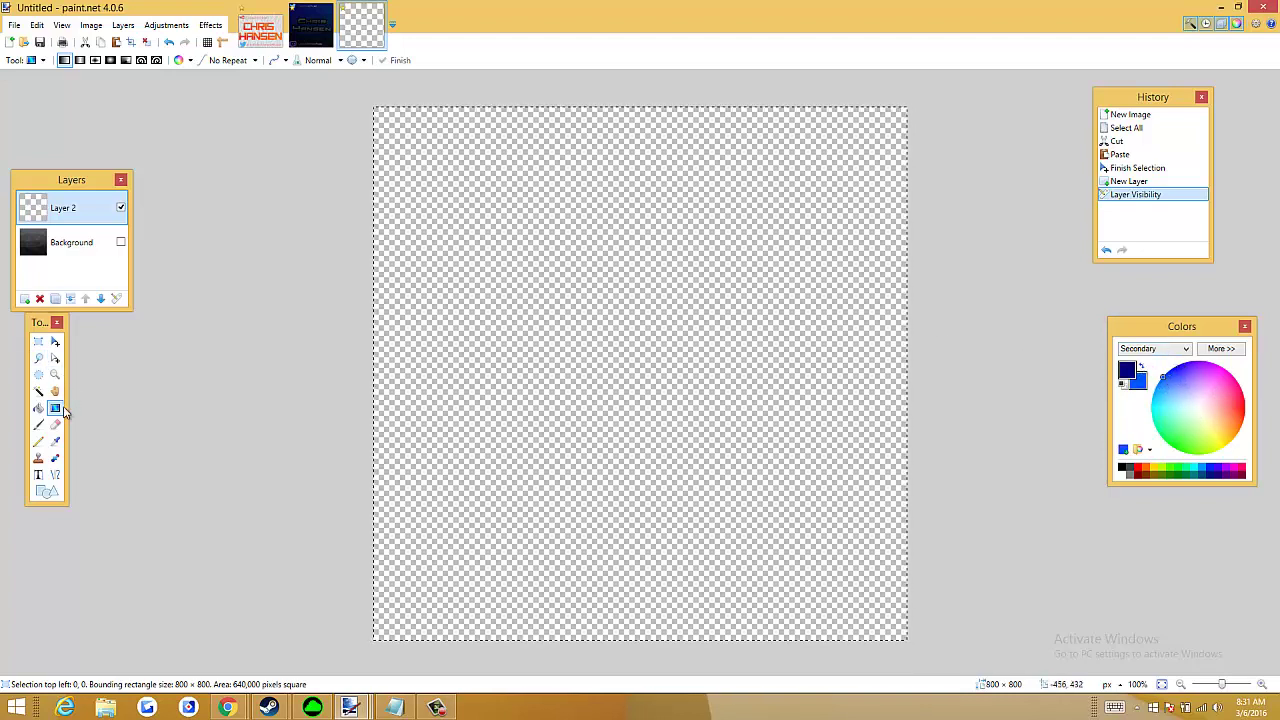
left_click_drag(306, 89, 946, 659)
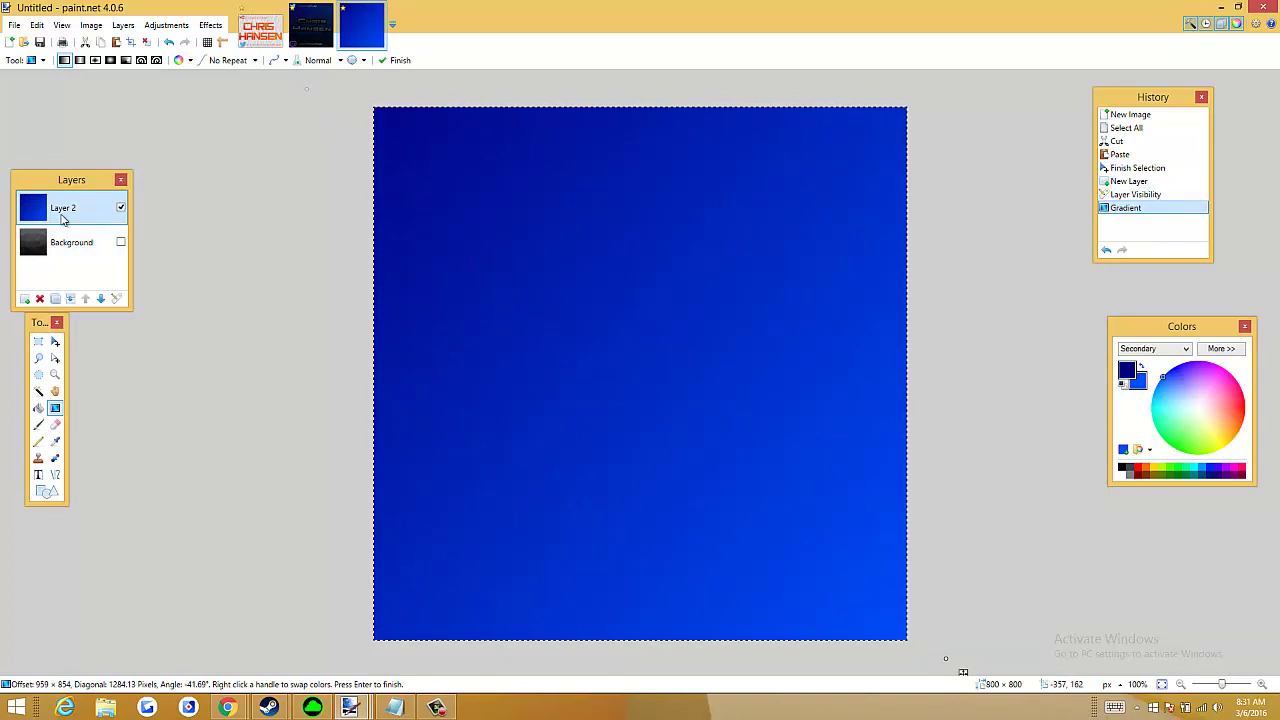
Show the Background again and set Layer 2's blend mode to Multiply
left_click(120, 242)
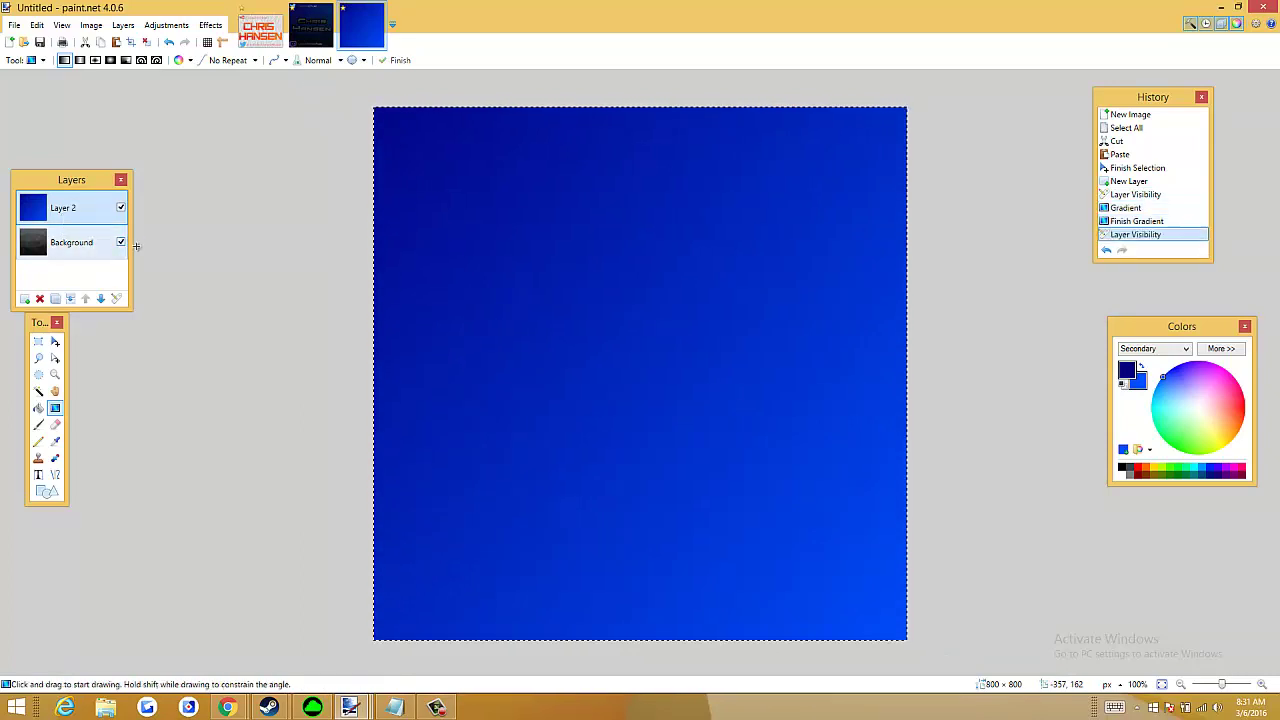
double_click(67, 210)
left_click(624, 362)
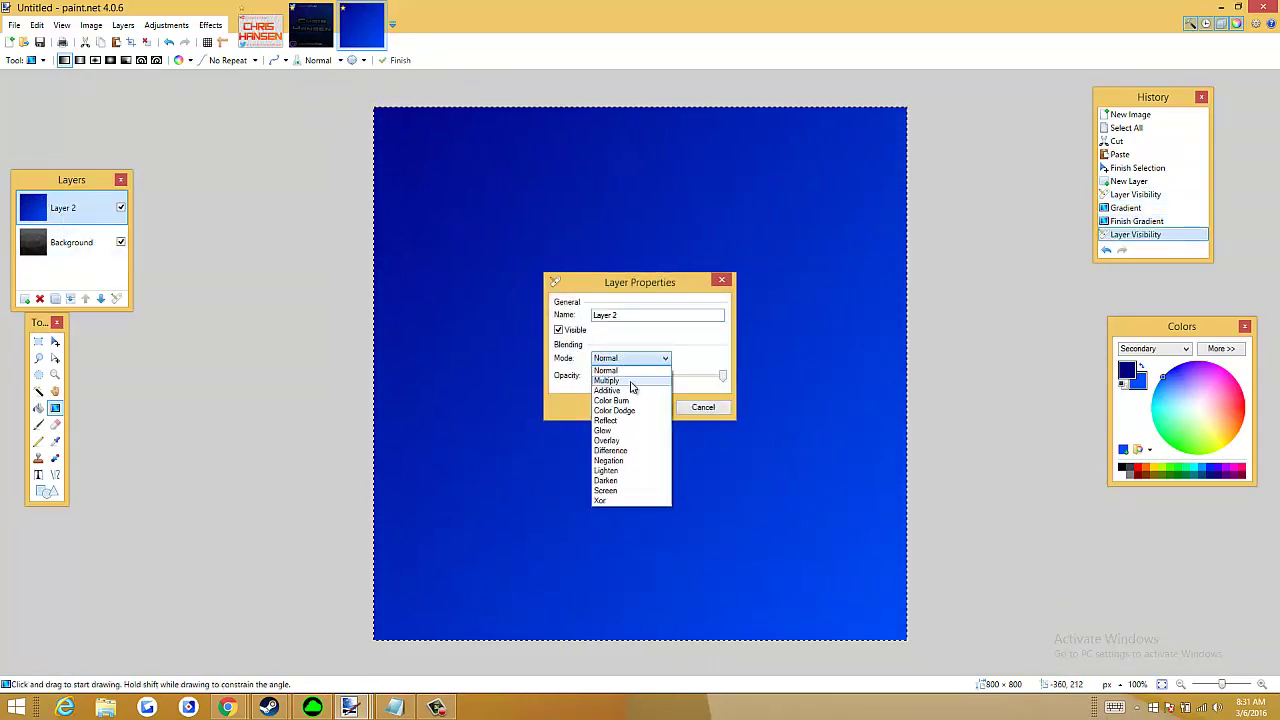
left_click(628, 379)
left_click(641, 408)
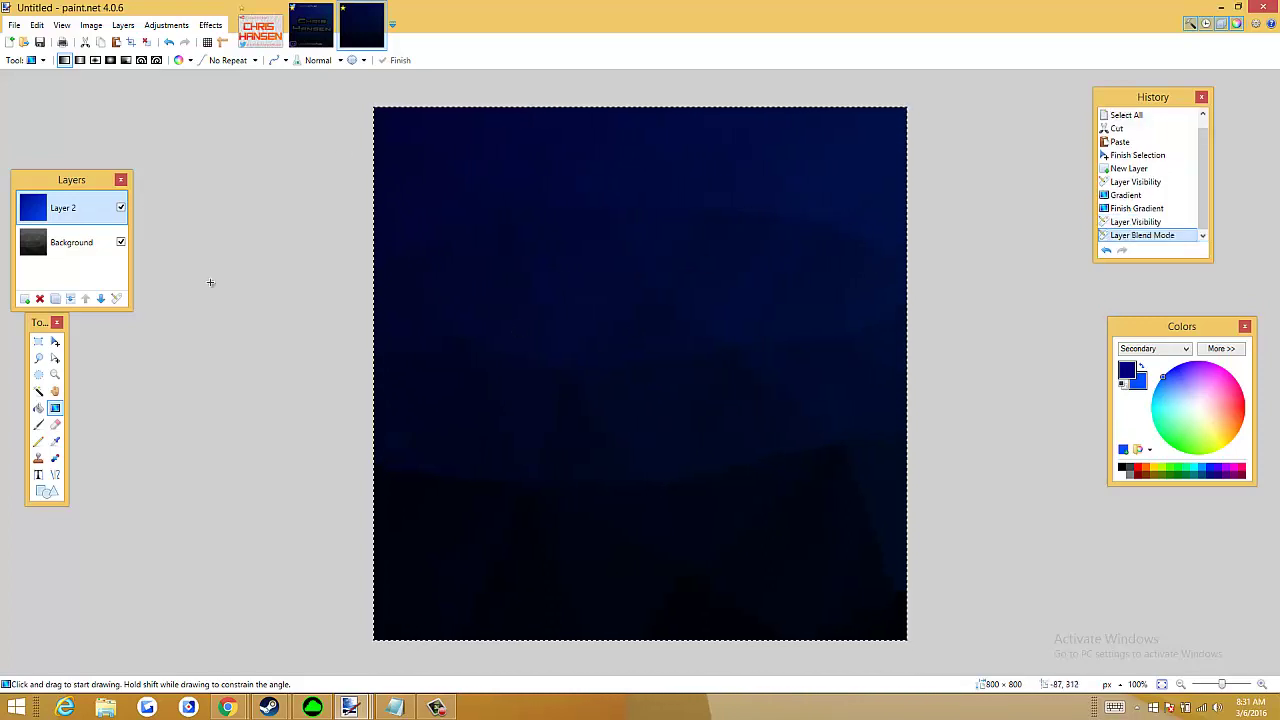
Merge the gradient layer down, add a fresh empty Layer 2, and deselect all
left_click(32, 242)
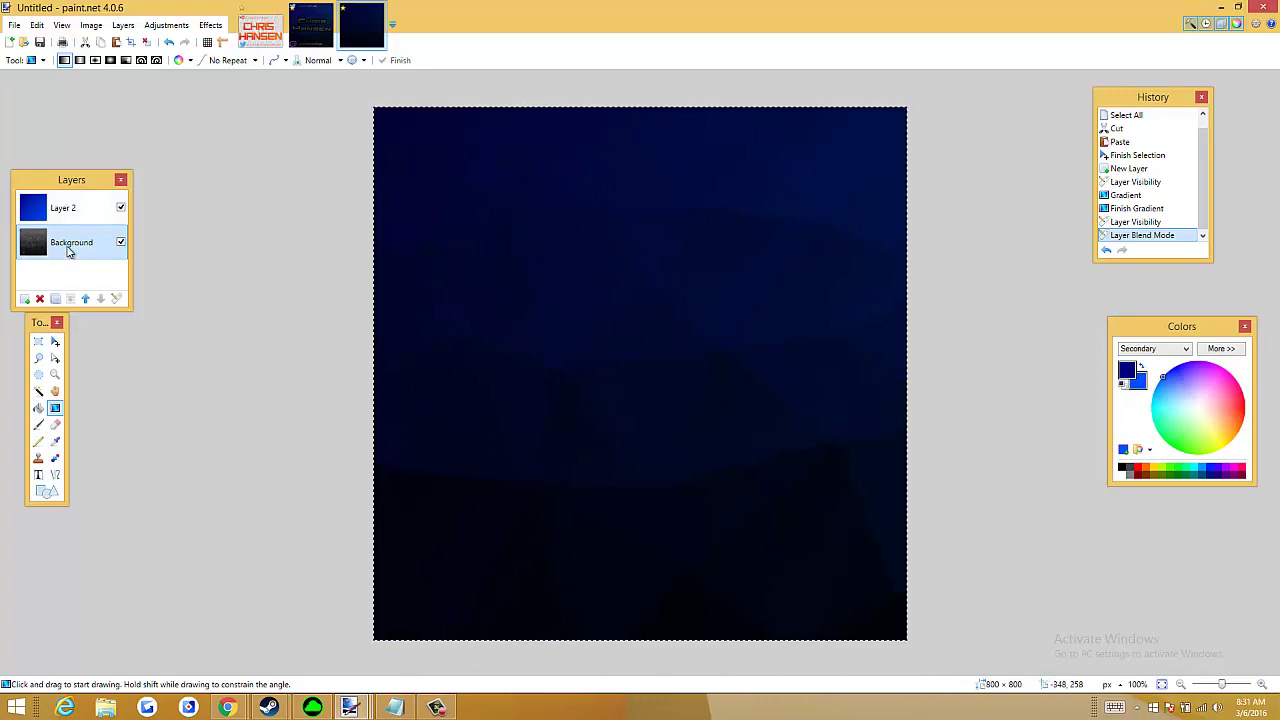
left_click(64, 212)
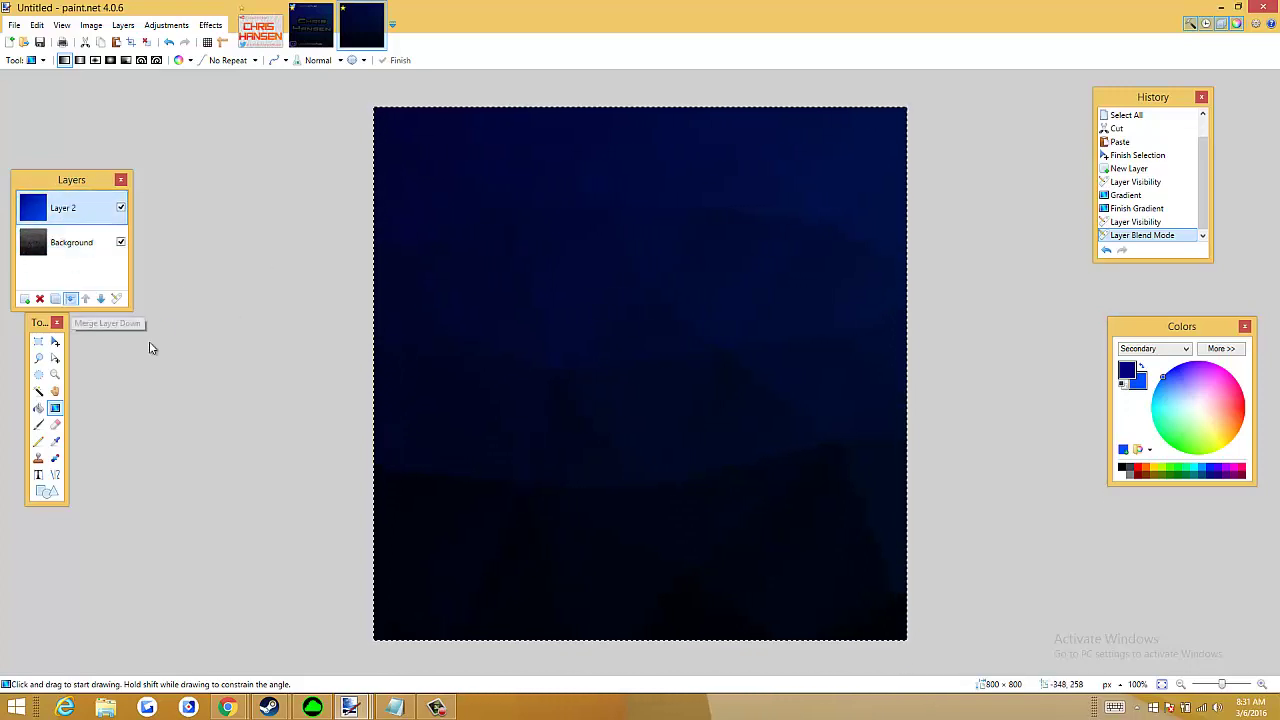
left_click(70, 298)
left_click(24, 298)
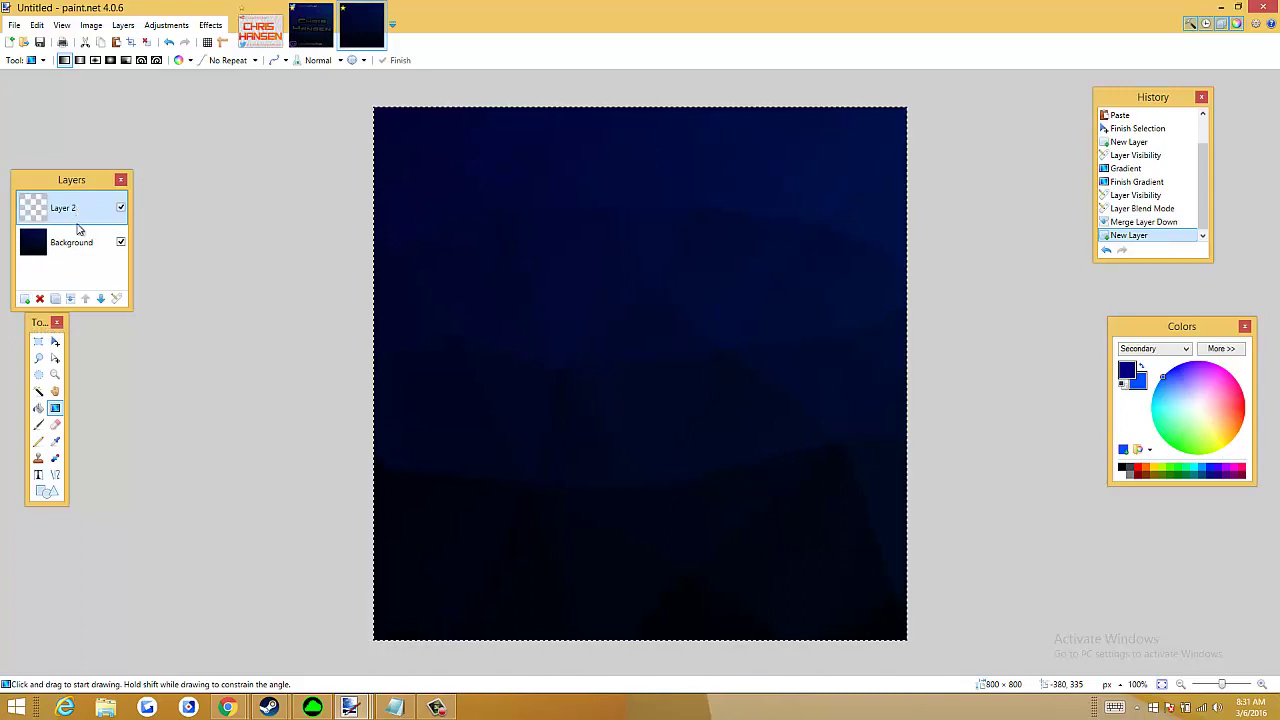
left_click(88, 244)
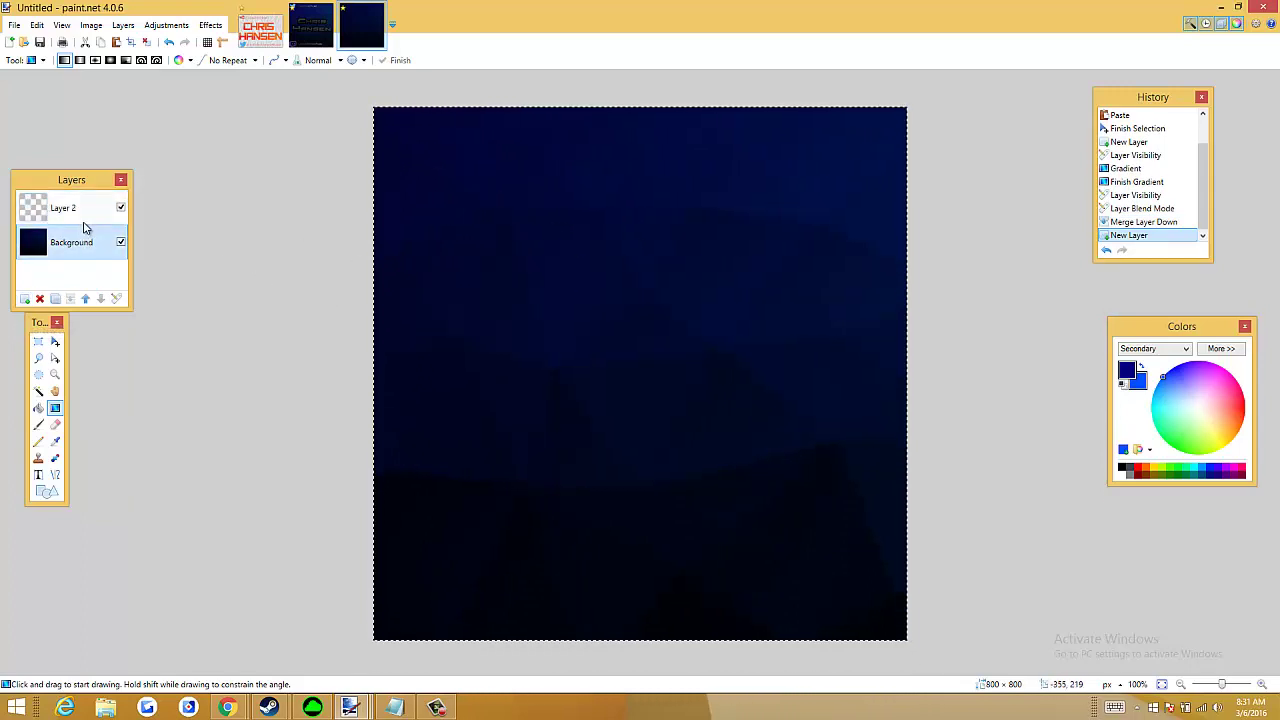
left_click(55, 212)
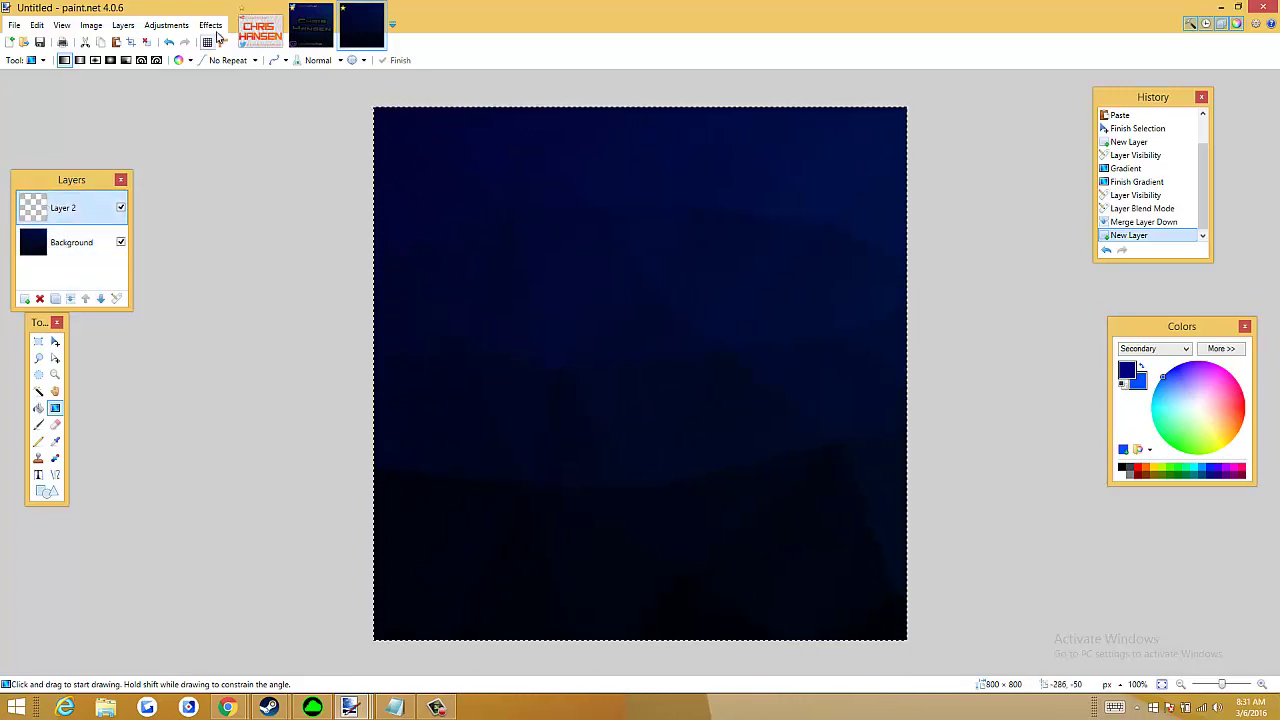
left_click(146, 43)
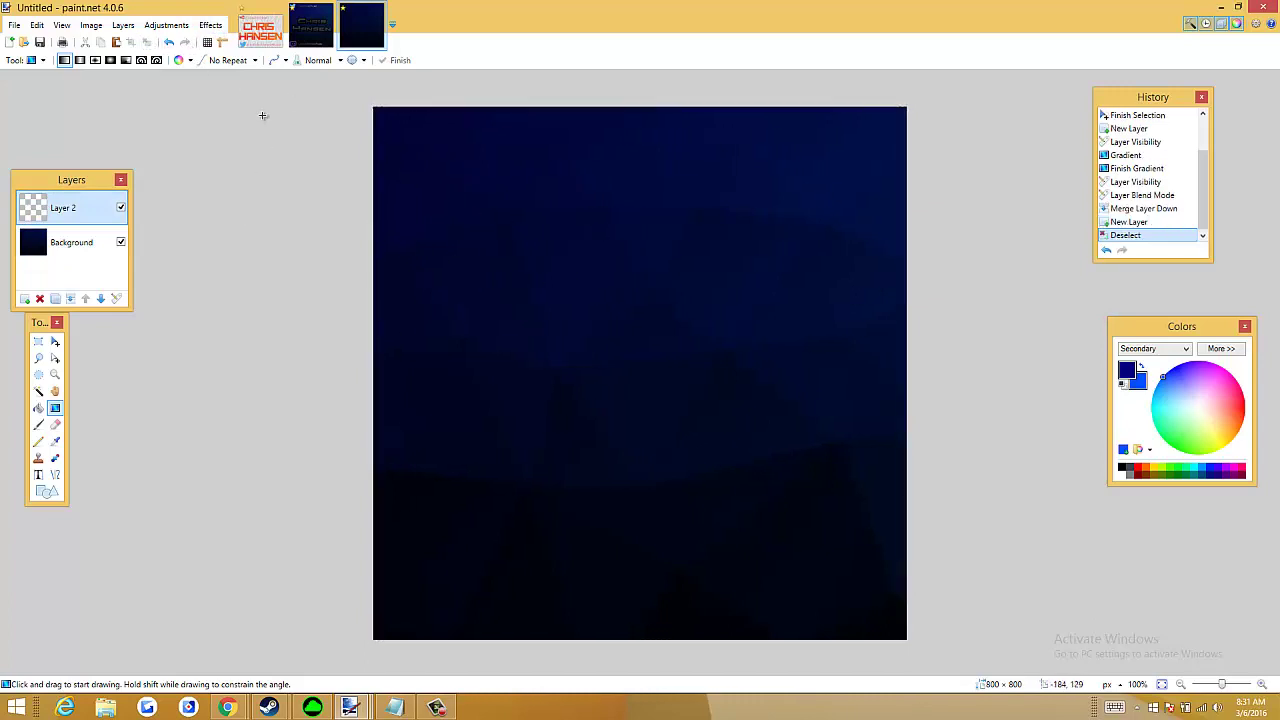
Place a text insertion point on the canvas and choose the Top Secret font
left_click(38, 481)
left_click(490, 355)
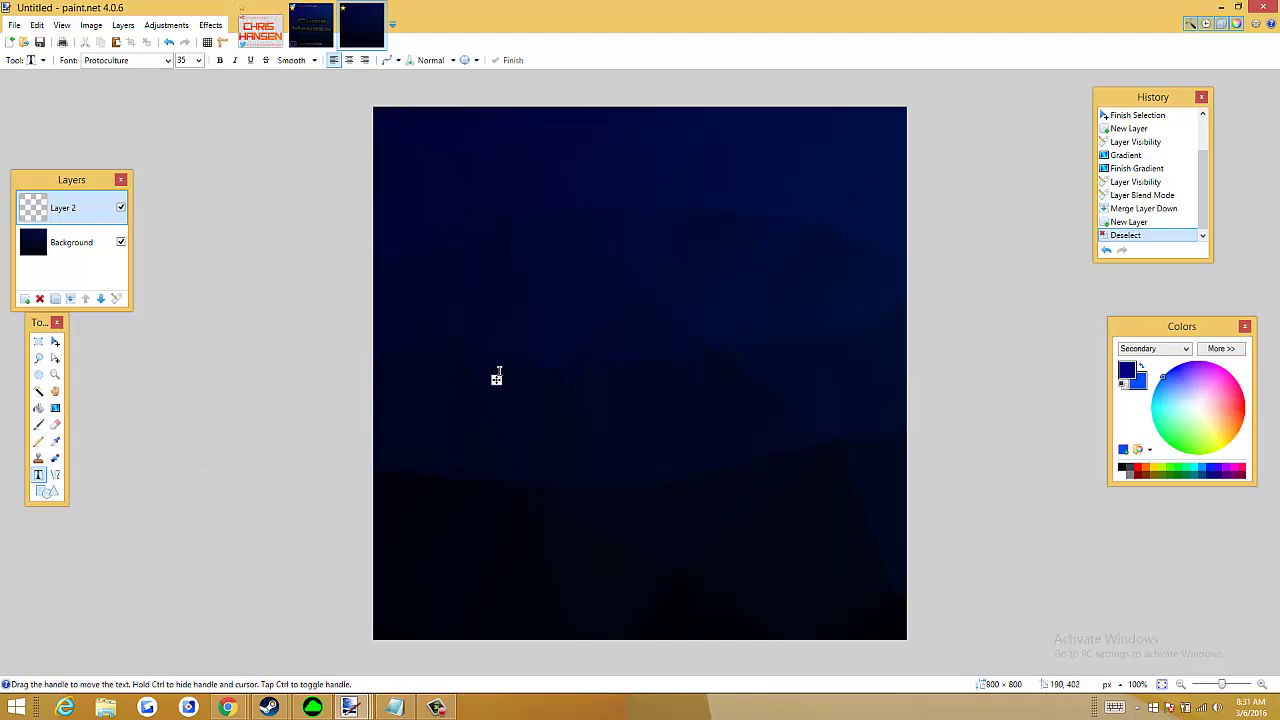
left_click_drag(497, 382, 588, 396)
left_click(170, 60)
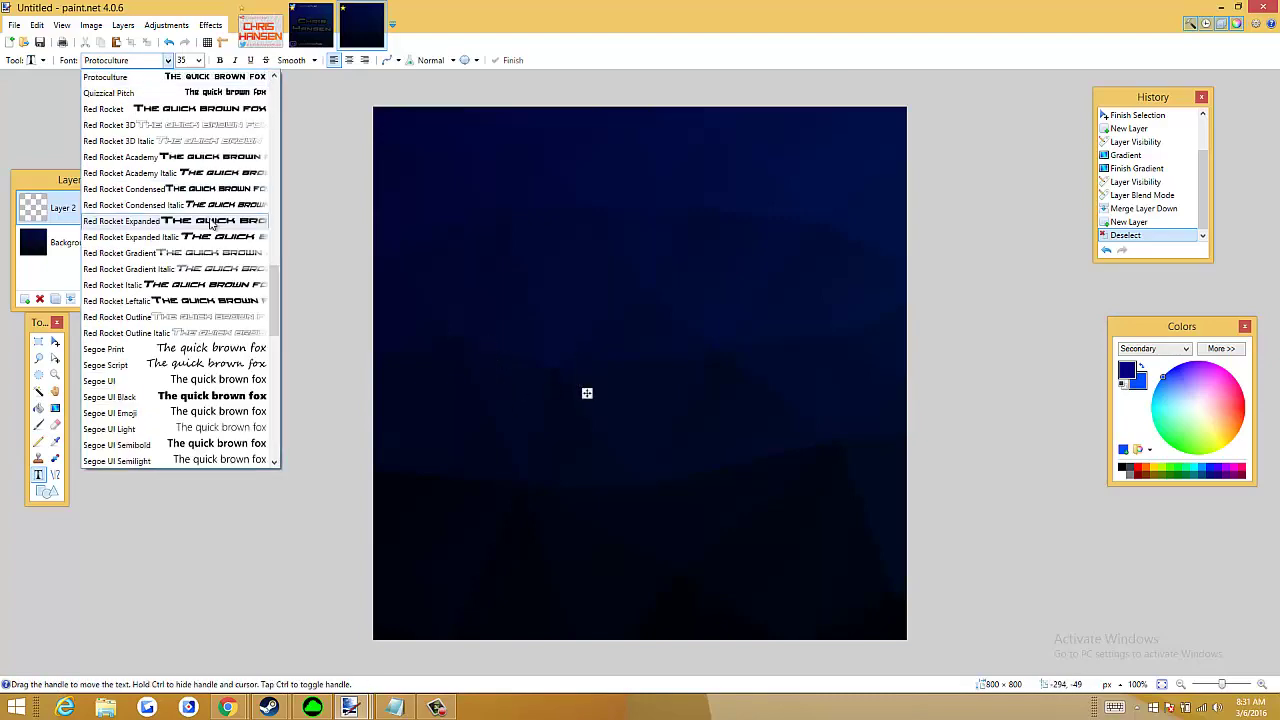
scroll(212, 222, "down", 2)
scroll(215, 280, "down", 5)
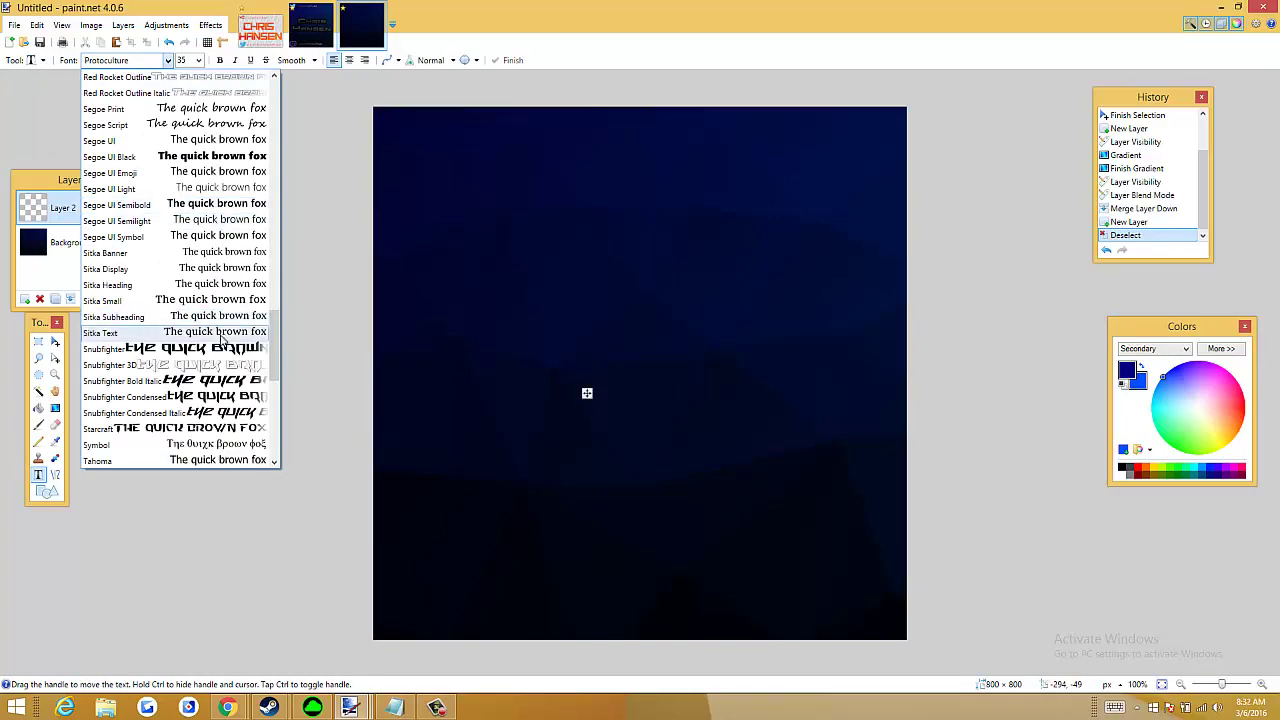
scroll(224, 345, "down", 1)
left_click(215, 366)
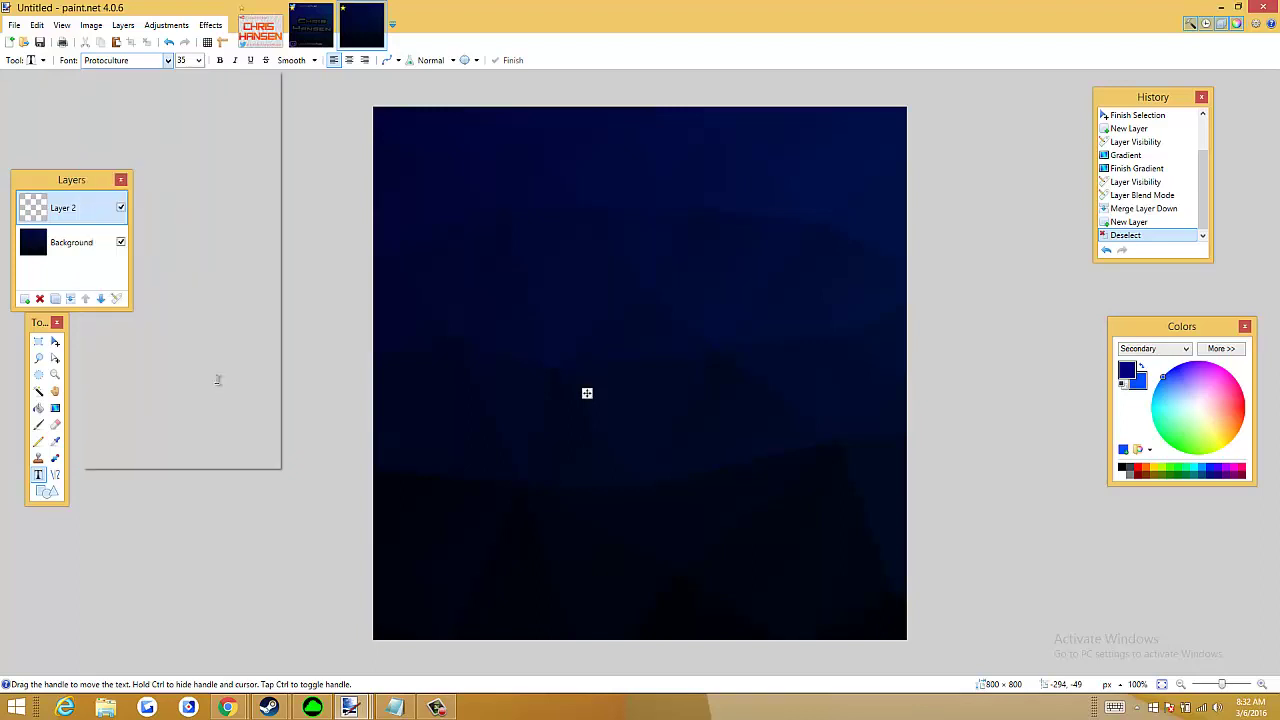
Type CHRIS and HANSEN on two left-aligned lines, then switch to Wildcard 3D Italic
left_click_drag(588, 394, 538, 390)
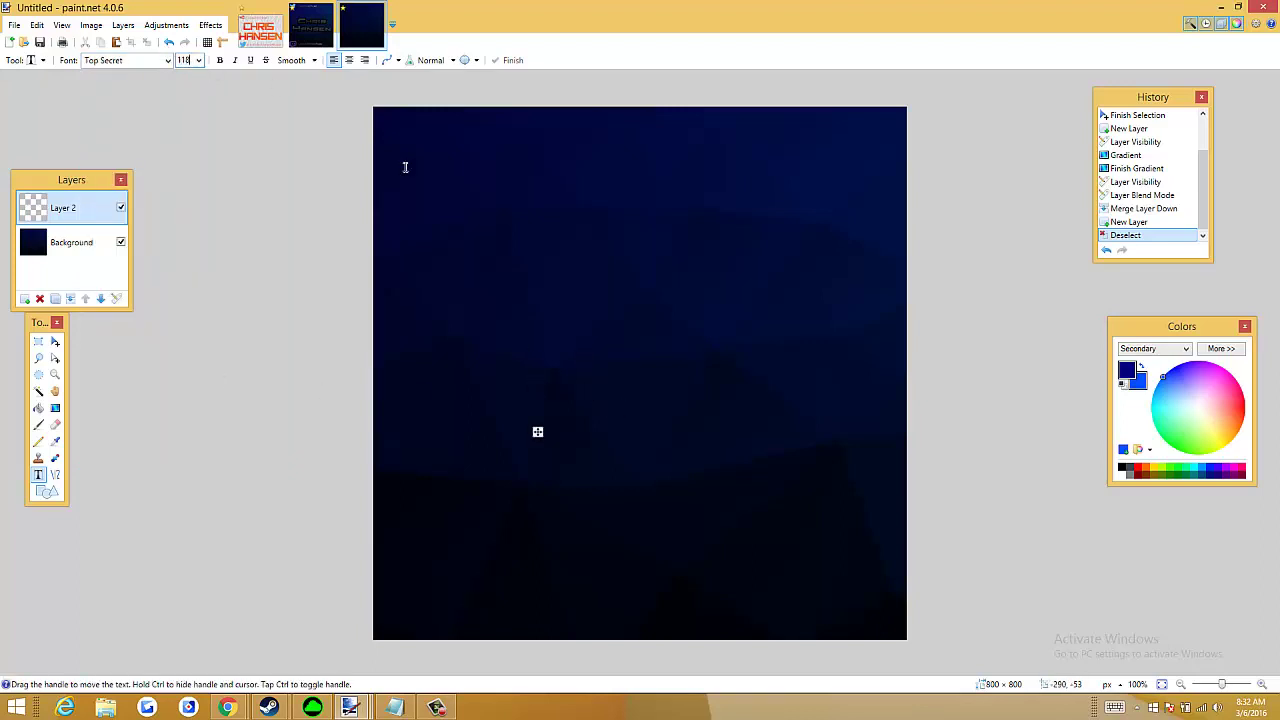
left_click_drag(537, 431, 486, 358)
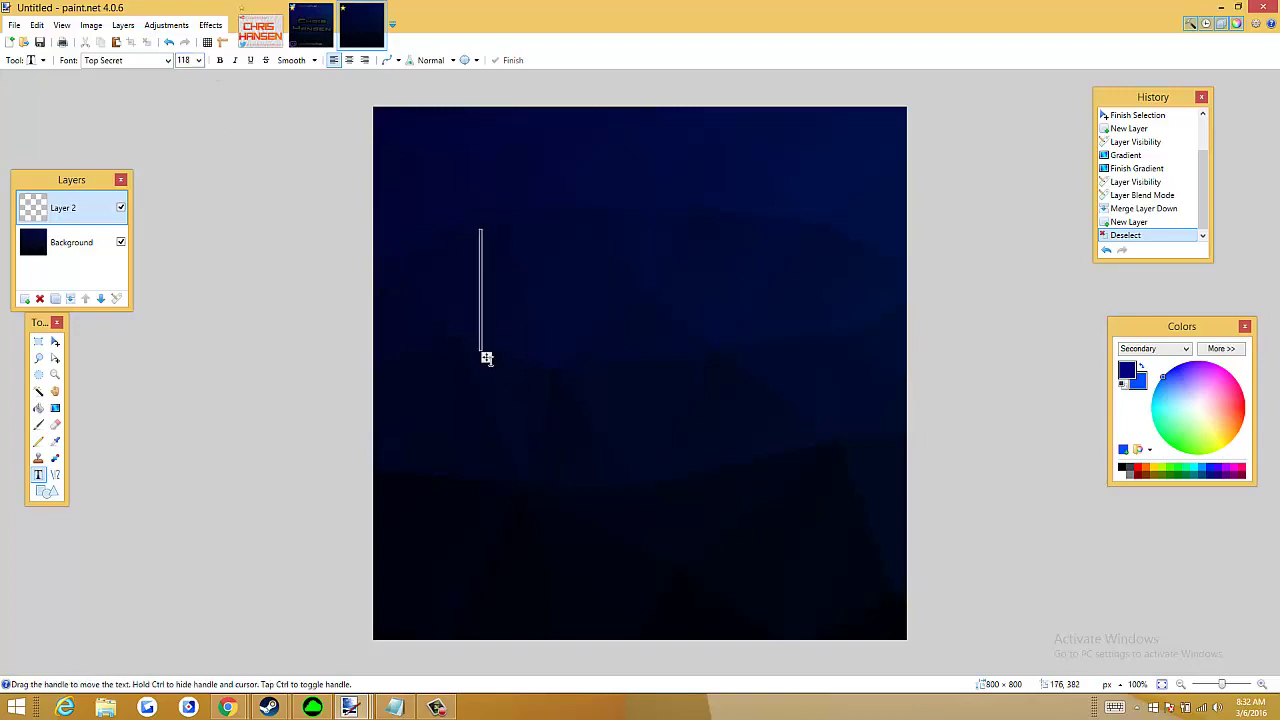
type("CHRIS")
key("Return")
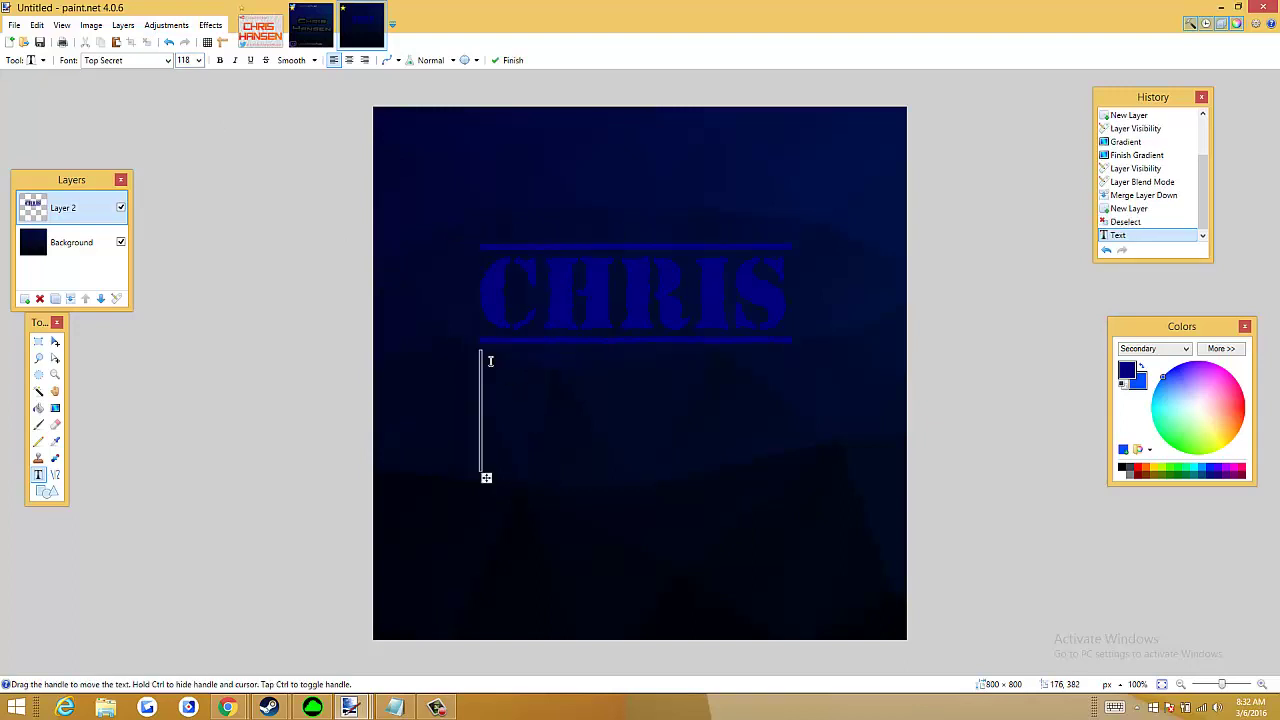
type("HANSEN")
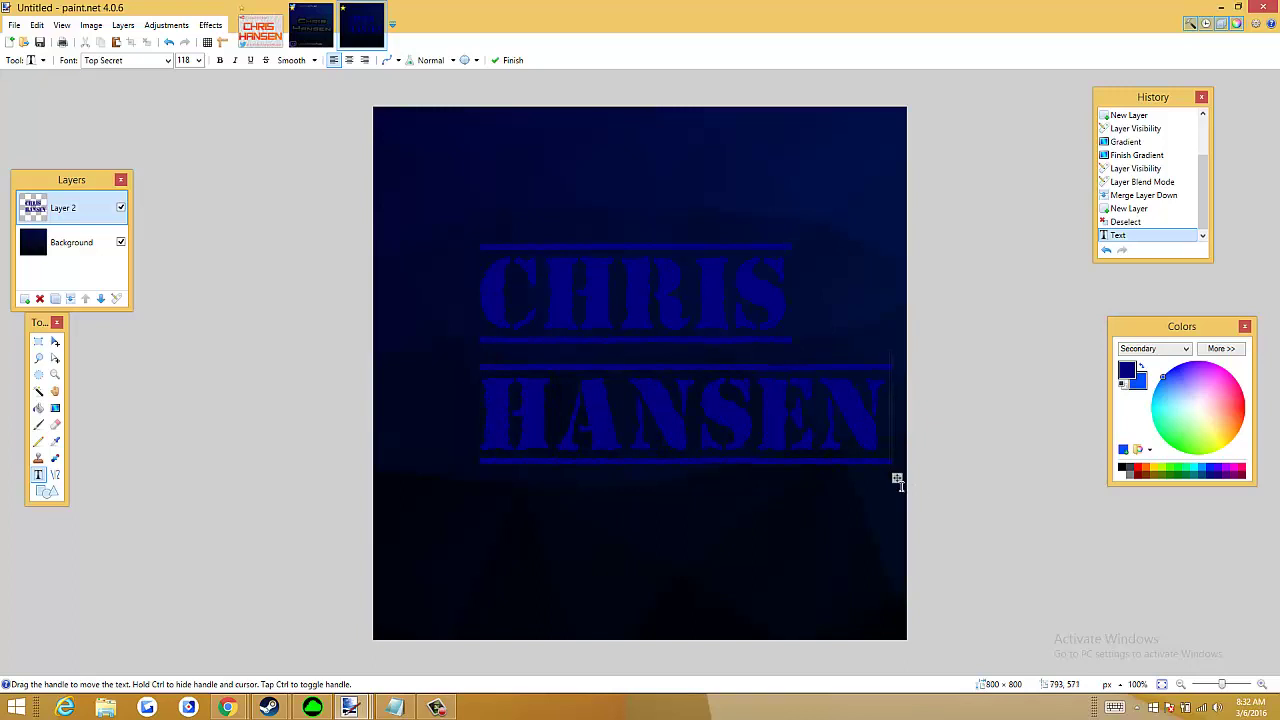
left_click_drag(897, 481, 854, 503)
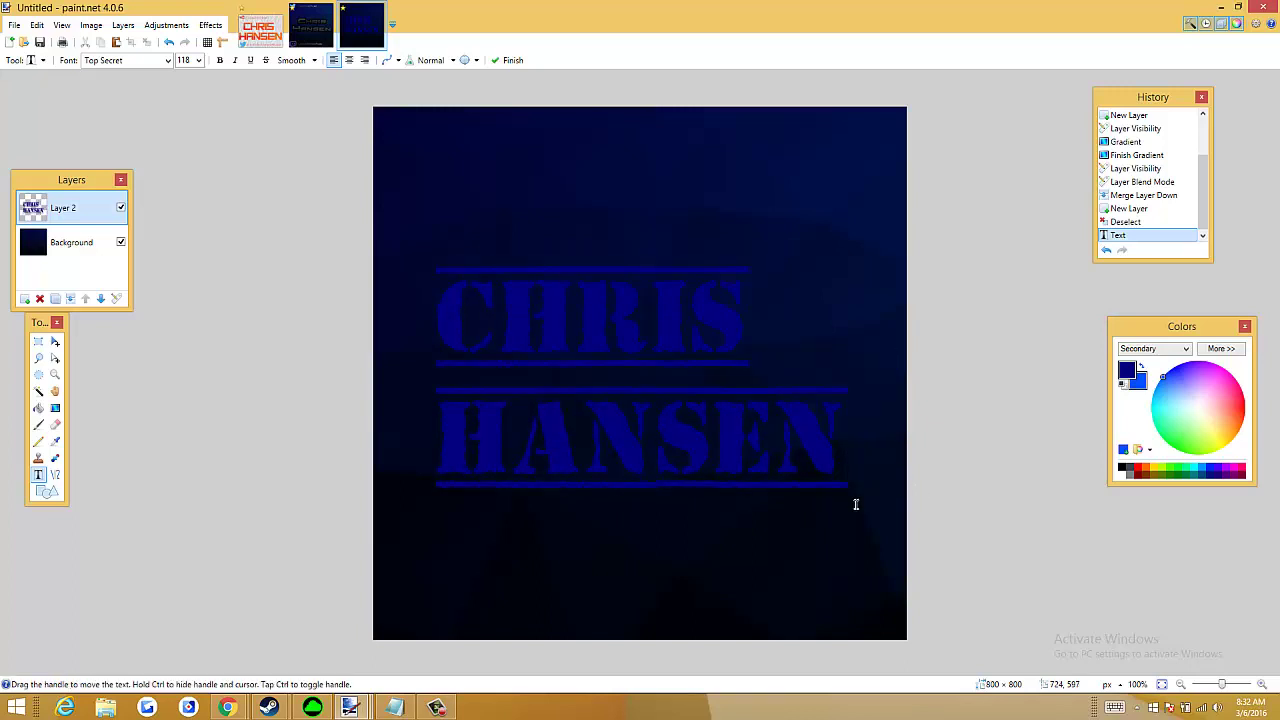
key("ctrl+Home")
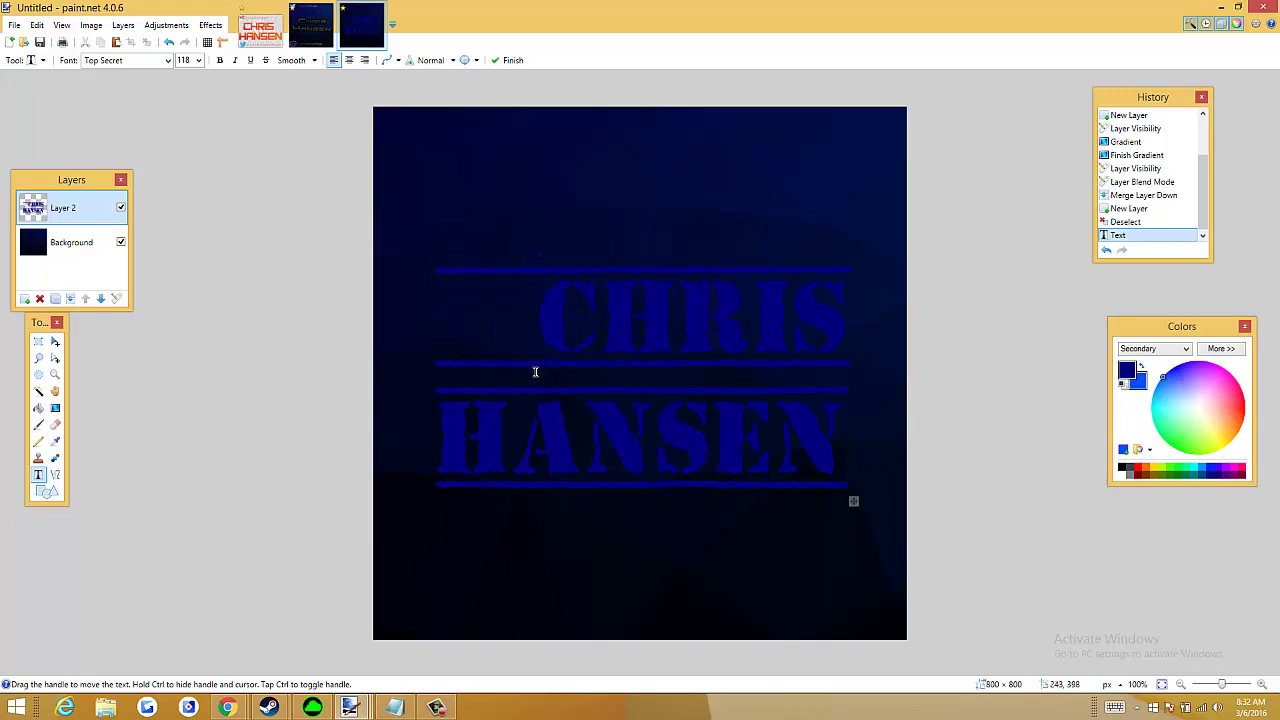
key("BackSpace")
key("BackSpace")
key("BackSpace")
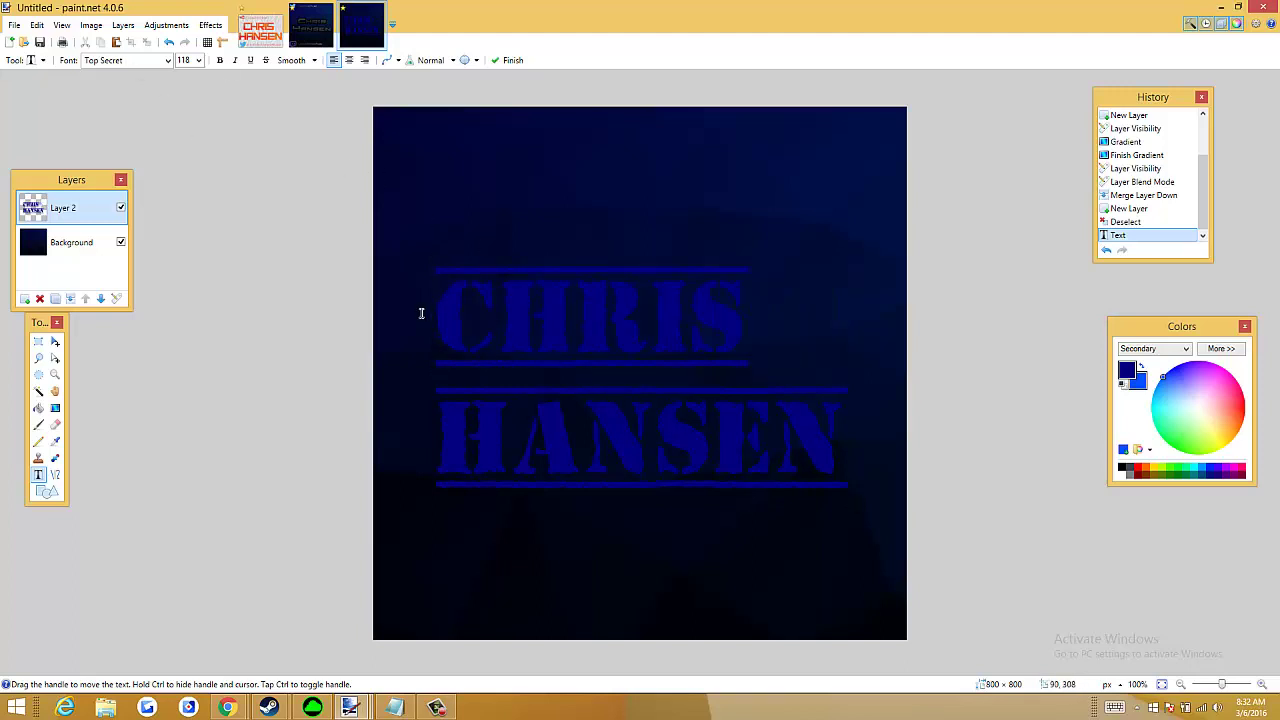
key("BackSpace")
key("BackSpace")
key("BackSpace")
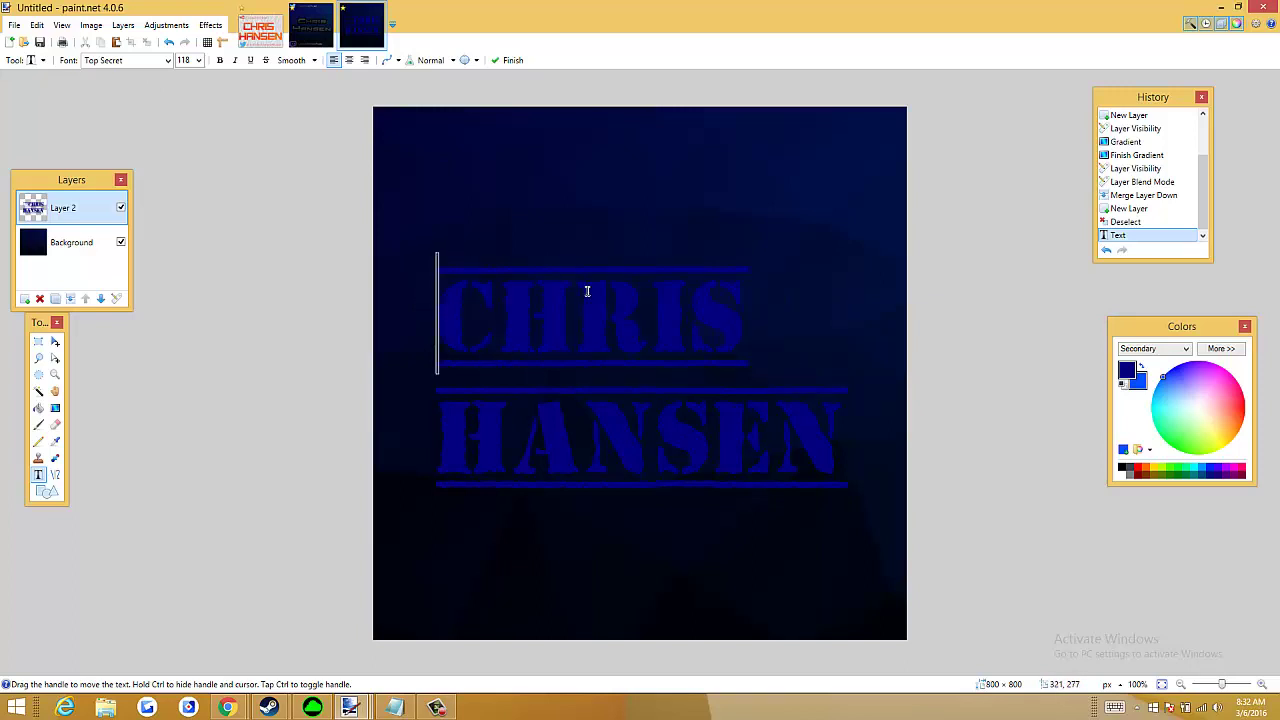
left_click(123, 60)
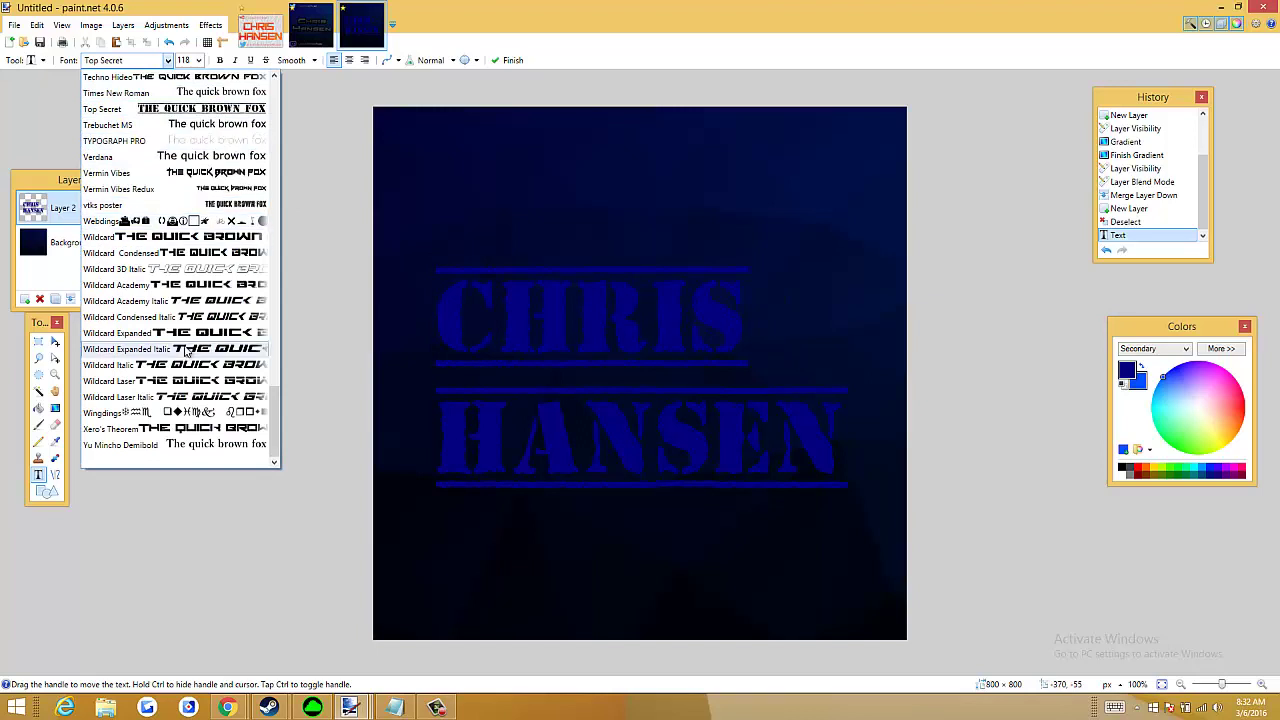
left_click(200, 270)
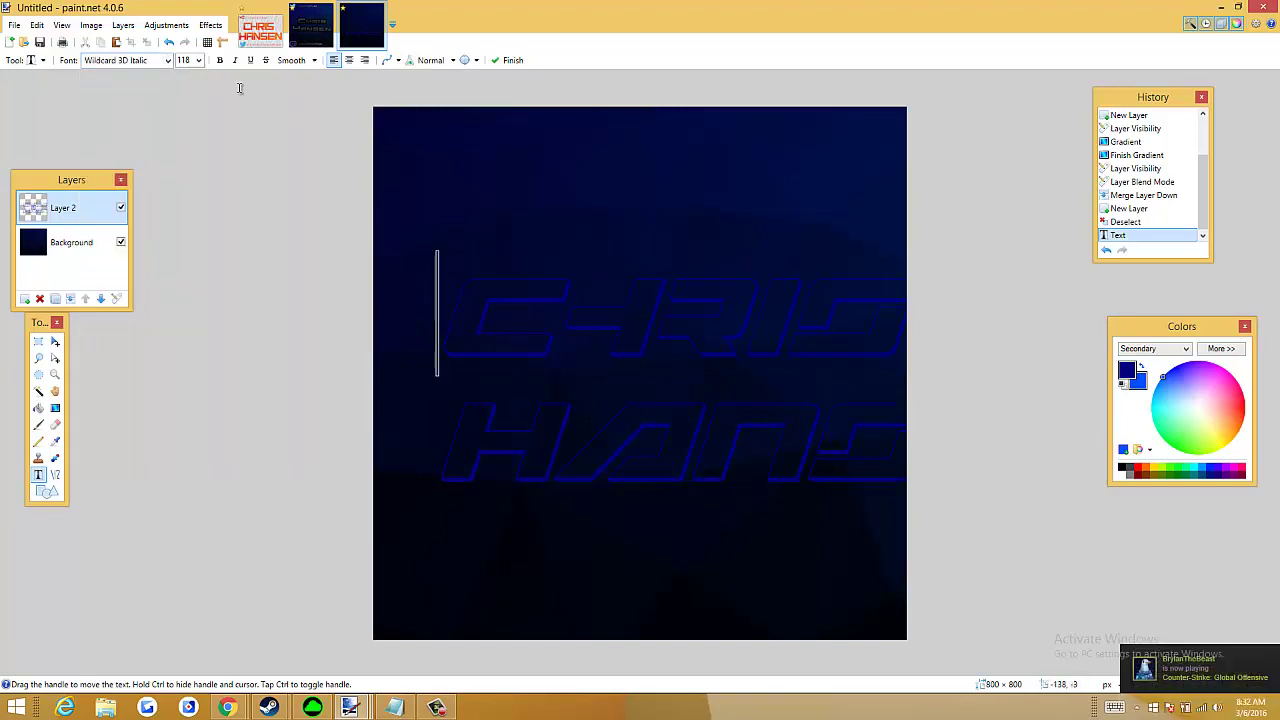
Change the font size, undo the earlier text in History, and set a new insertion point
left_click(188, 60)
type("70")
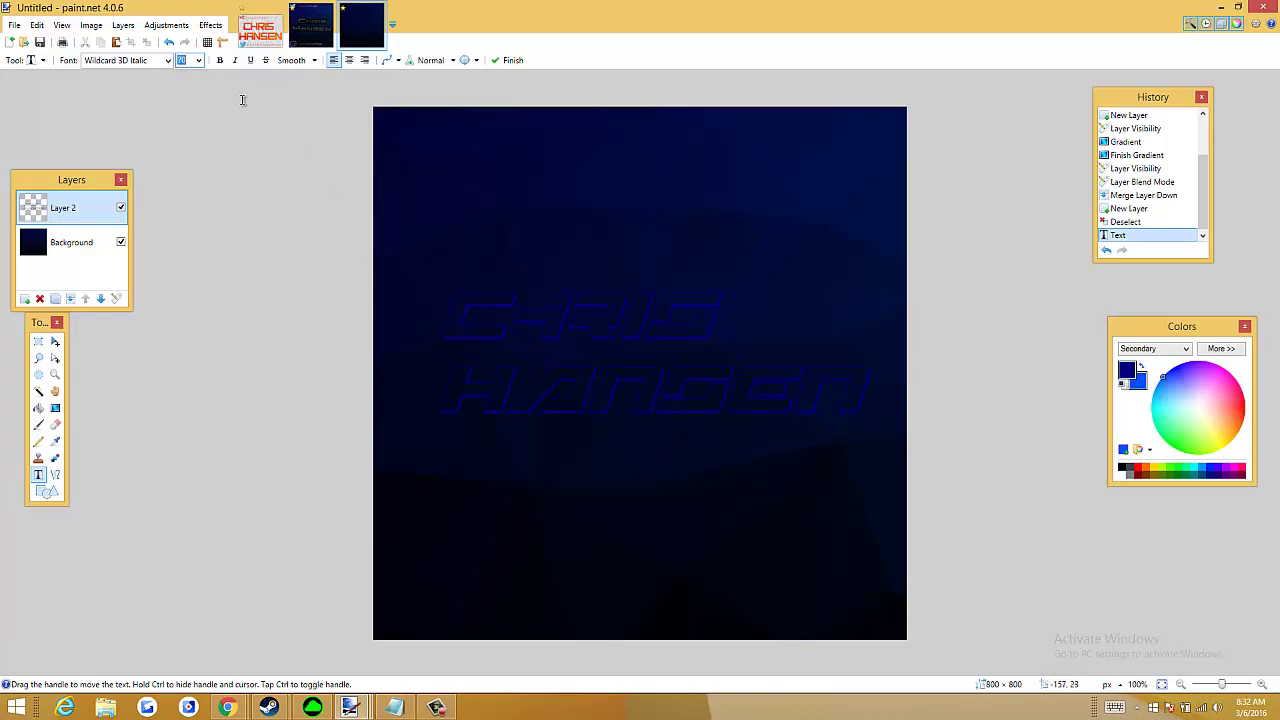
left_click(1132, 222)
left_click(497, 384)
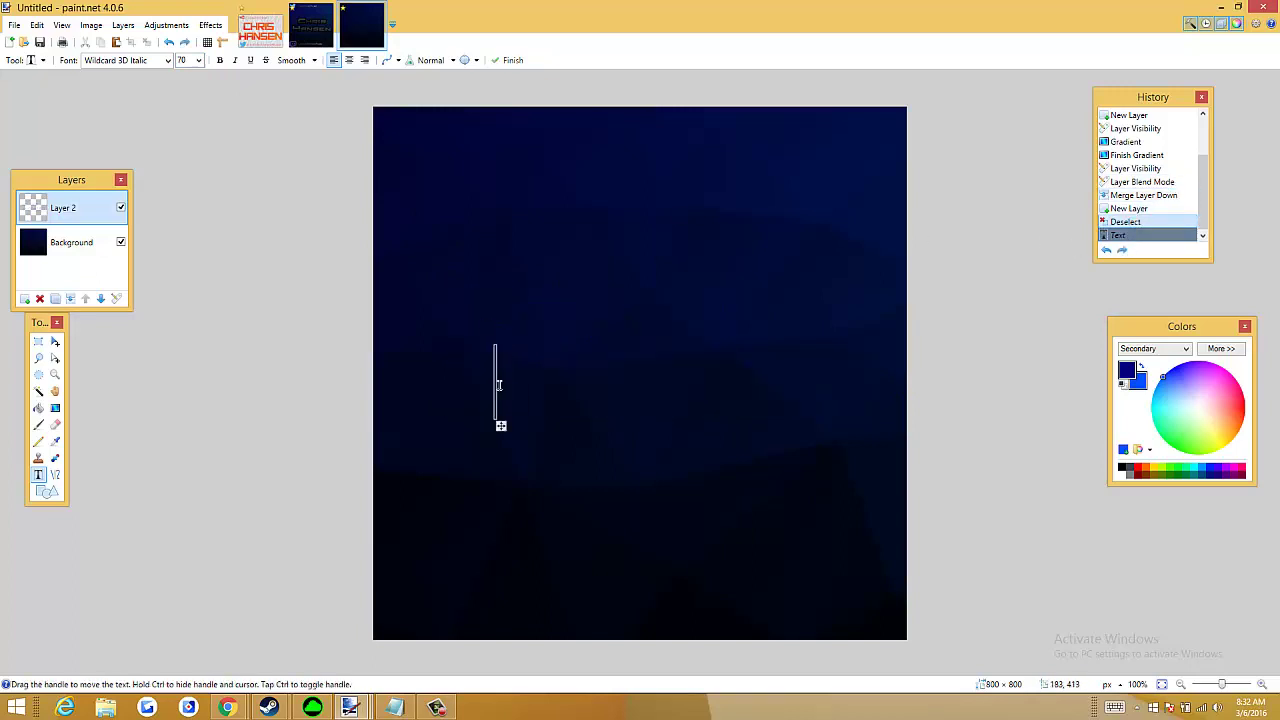
left_click_drag(501, 425, 463, 391)
Retype CHRIS and HANSEN on two lines and reposition the block across the canvas middle
type("CHRIS")
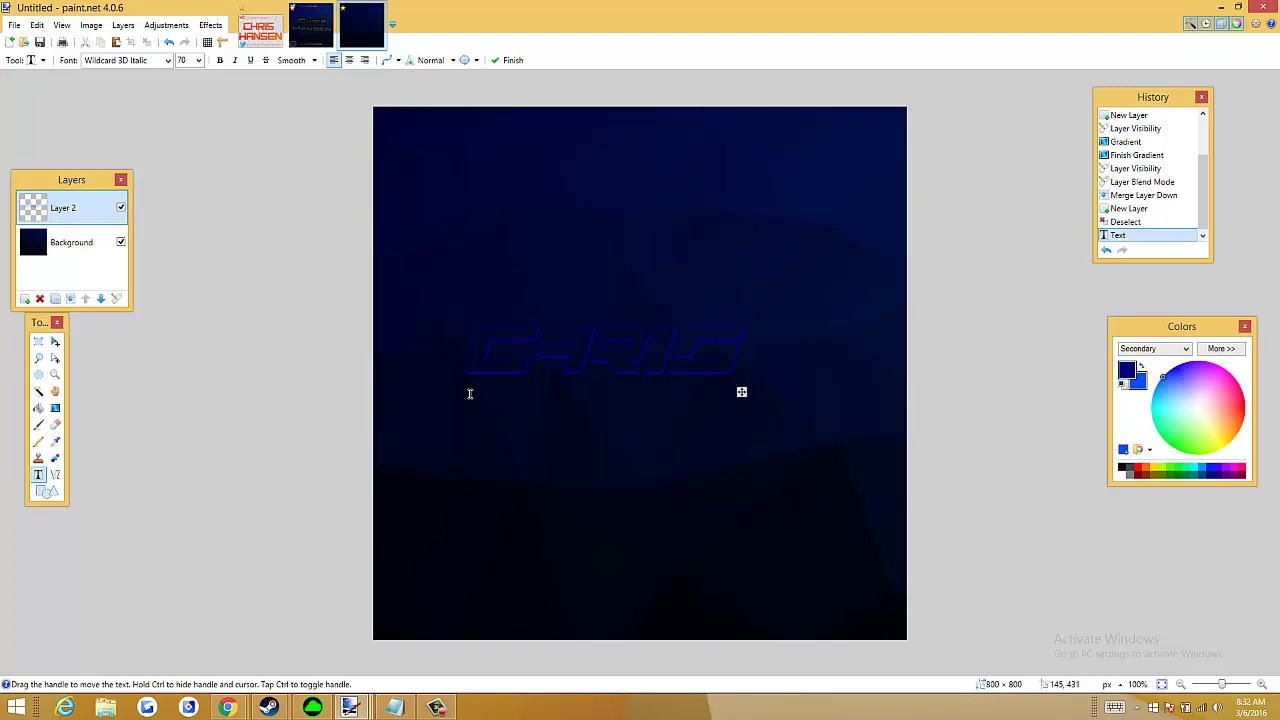
key("Return")
type("HANSEN")
left_click_drag(893, 467, 873, 451)
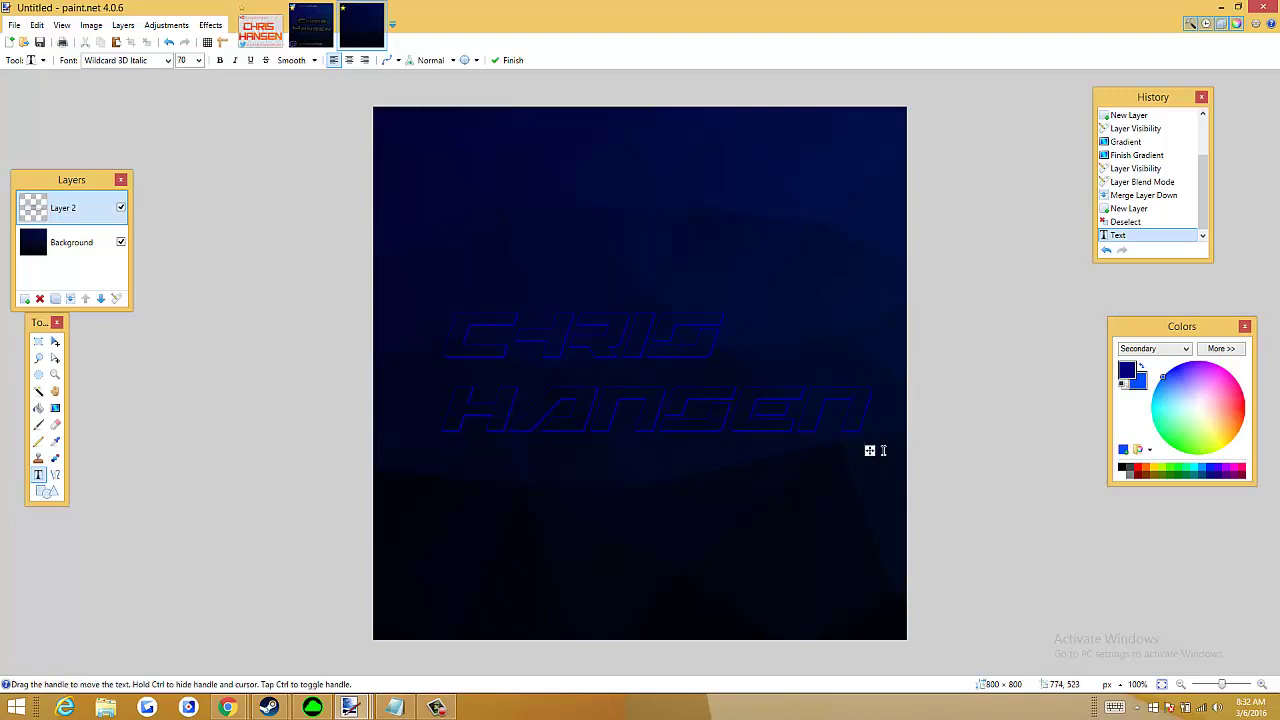
left_click(210, 24)
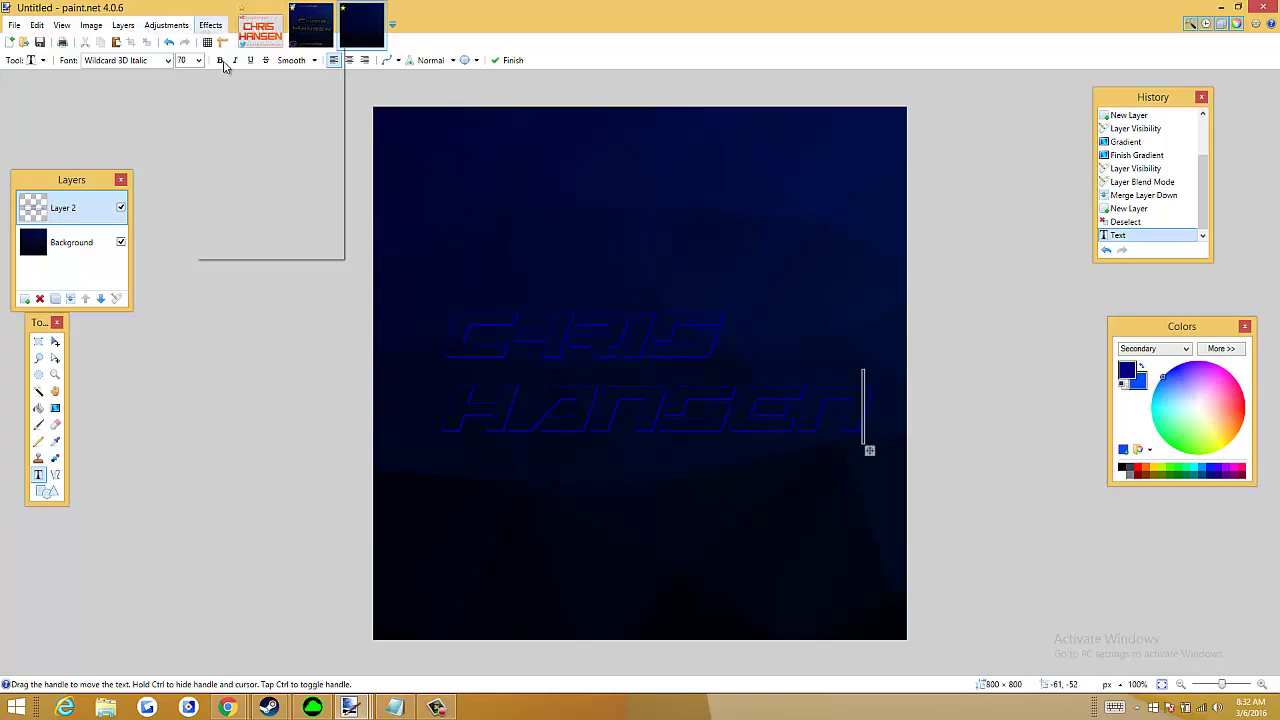
left_click(870, 453)
key("Left")
key("Left")
key("Left")
key("Left")
key("Left")
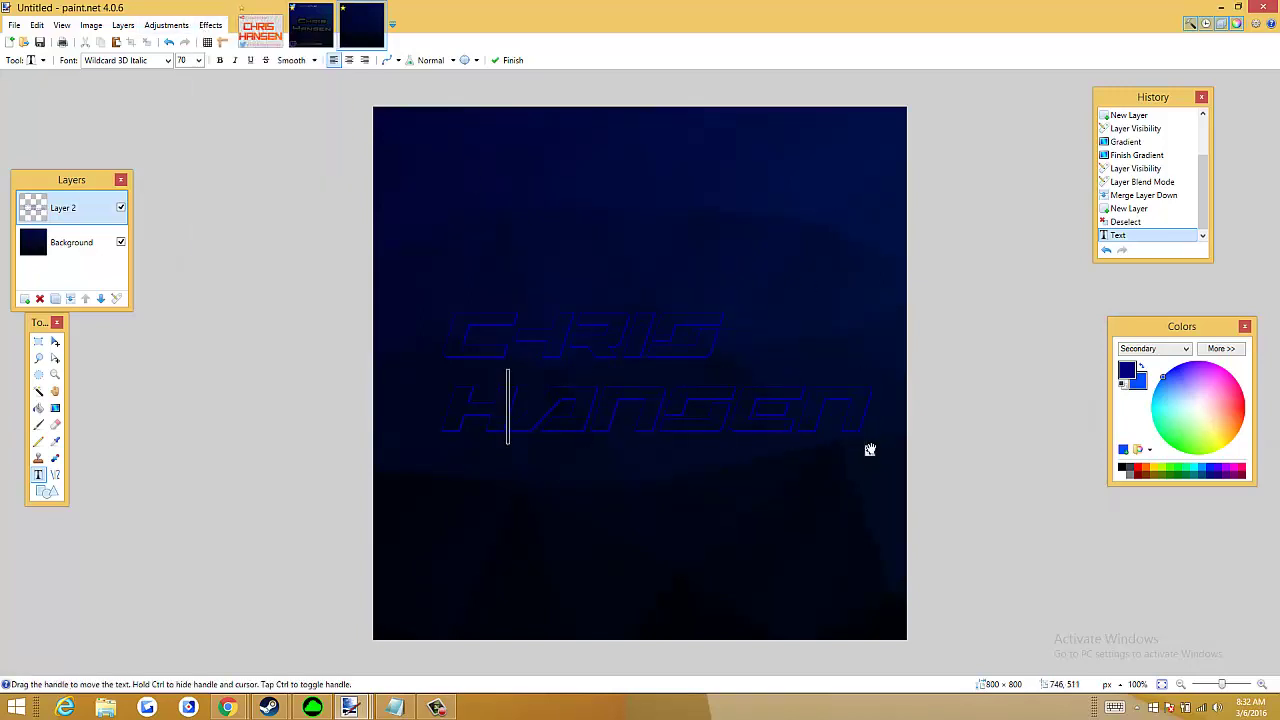
key("Up")
key("Left")
key("Left")
key("Left")
key("Left")
key("Left")
left_click_drag(868, 460, 862, 433)
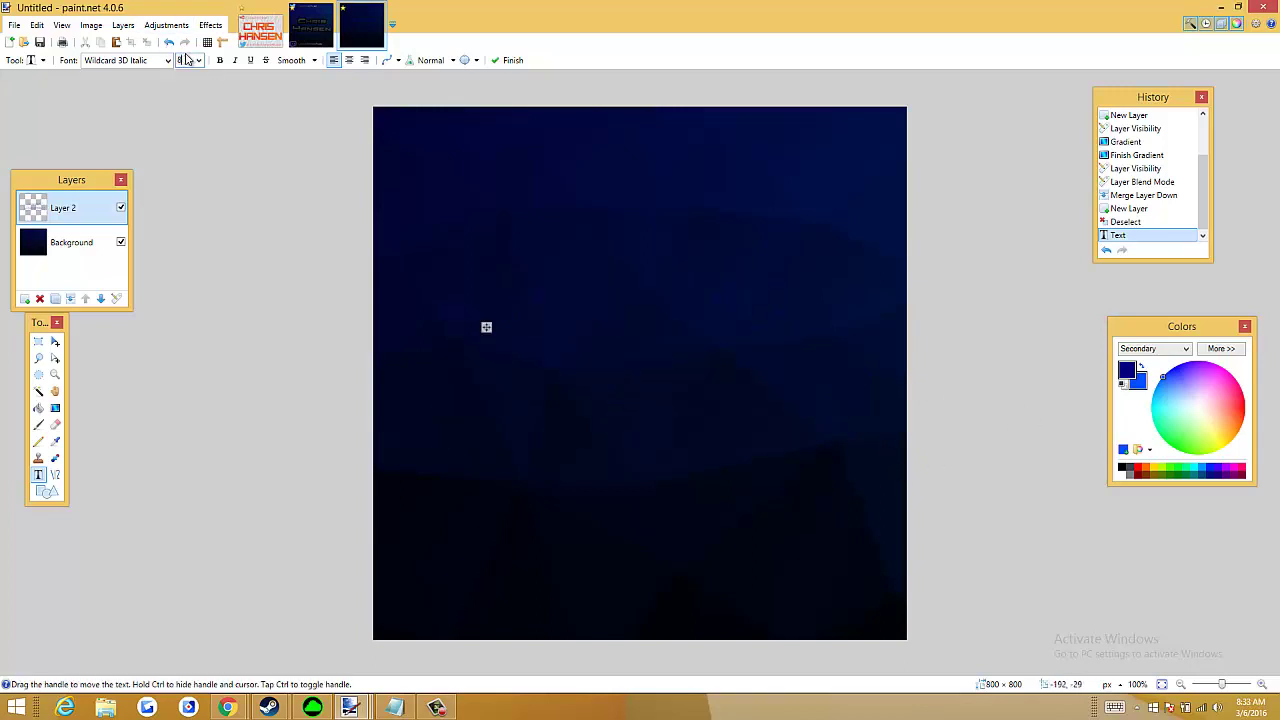
left_click_drag(899, 450, 846, 460)
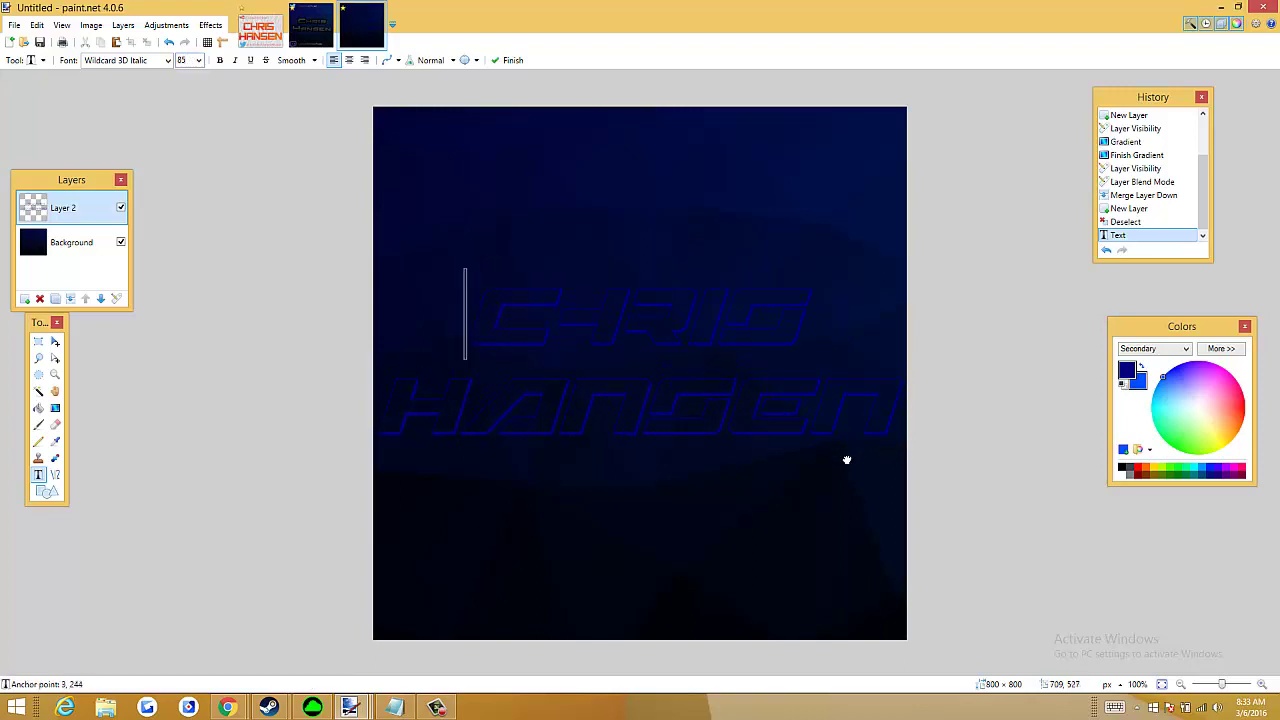
Apply Effects > Object Align > Center Both to the CHRIS HANSEN text
left_click(210, 25)
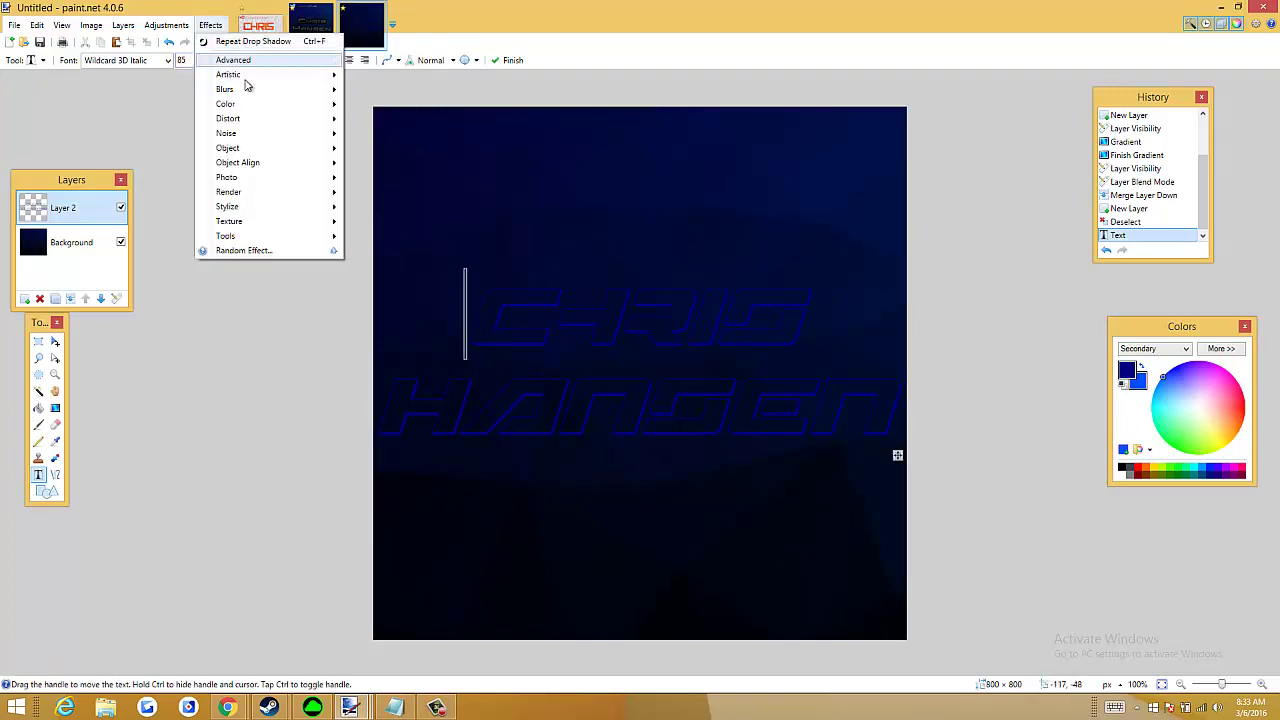
mouse_move(246, 148)
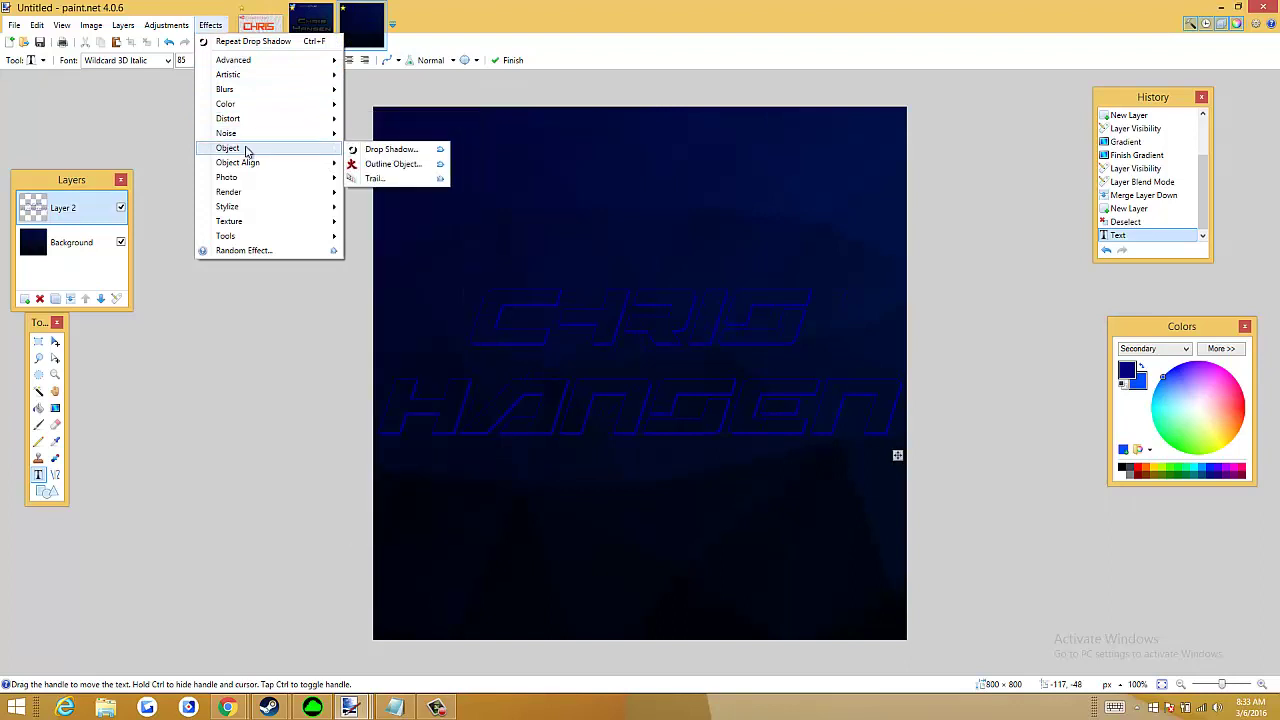
left_click(390, 164)
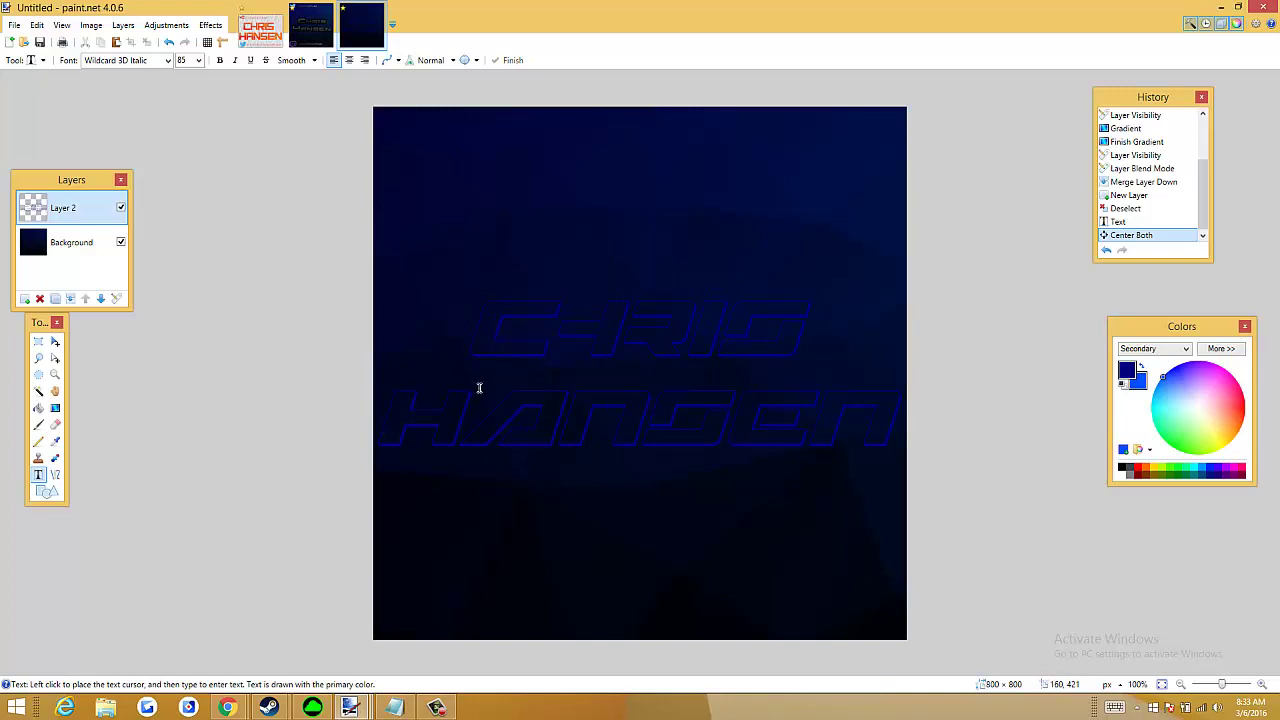
Magic-wand select the insides of the C, H, R, I and S of CHRIS
left_click(37, 391)
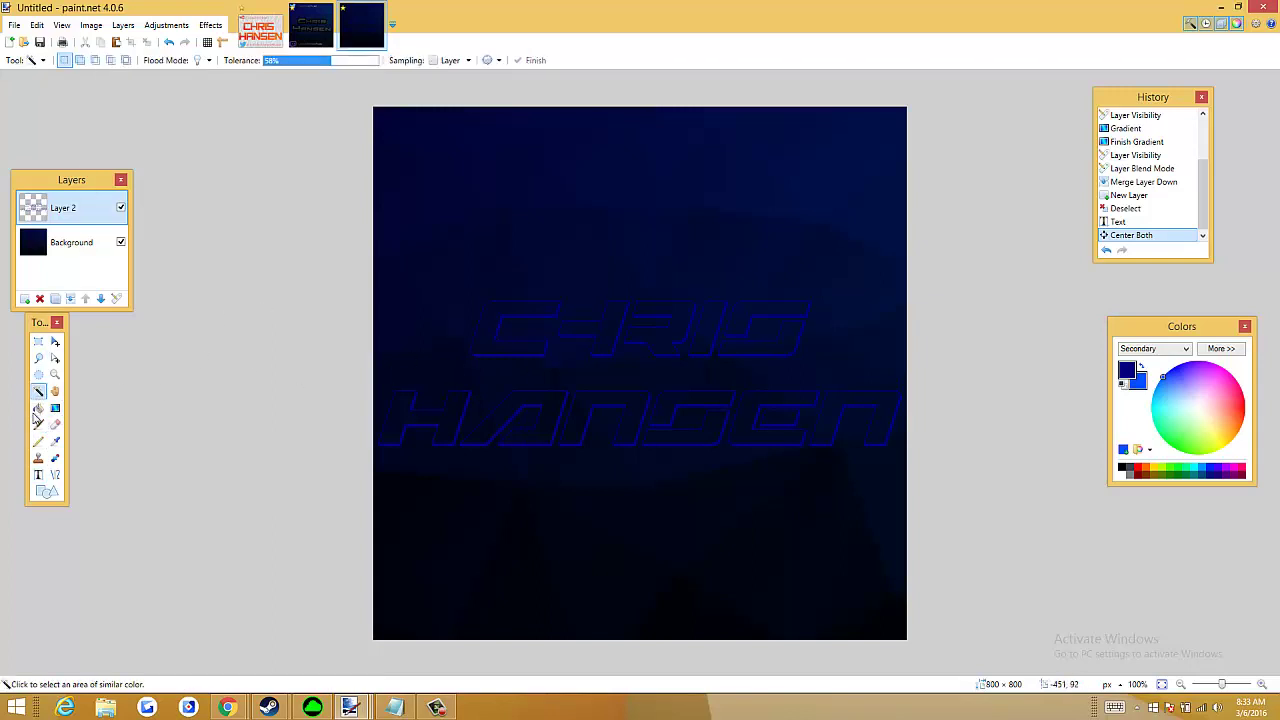
left_click(482, 330)
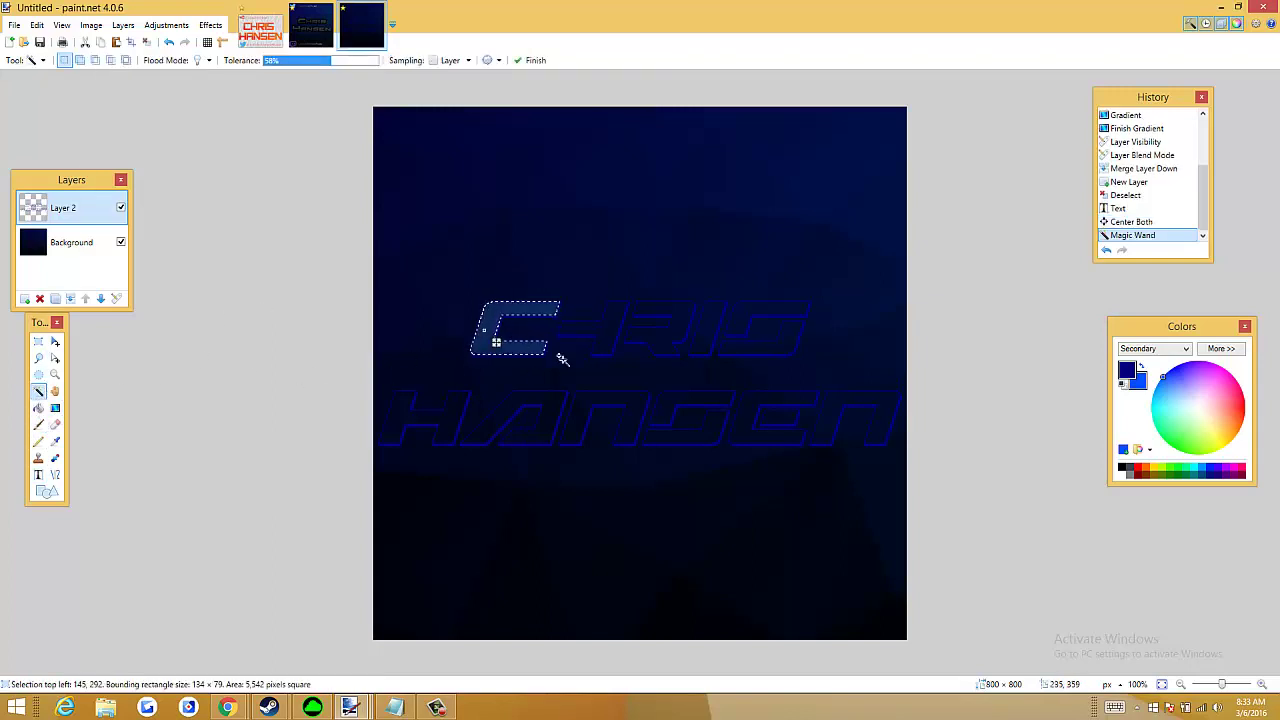
left_click(605, 334, "ctrl")
left_click(656, 340, "ctrl")
left_click(706, 334, "ctrl")
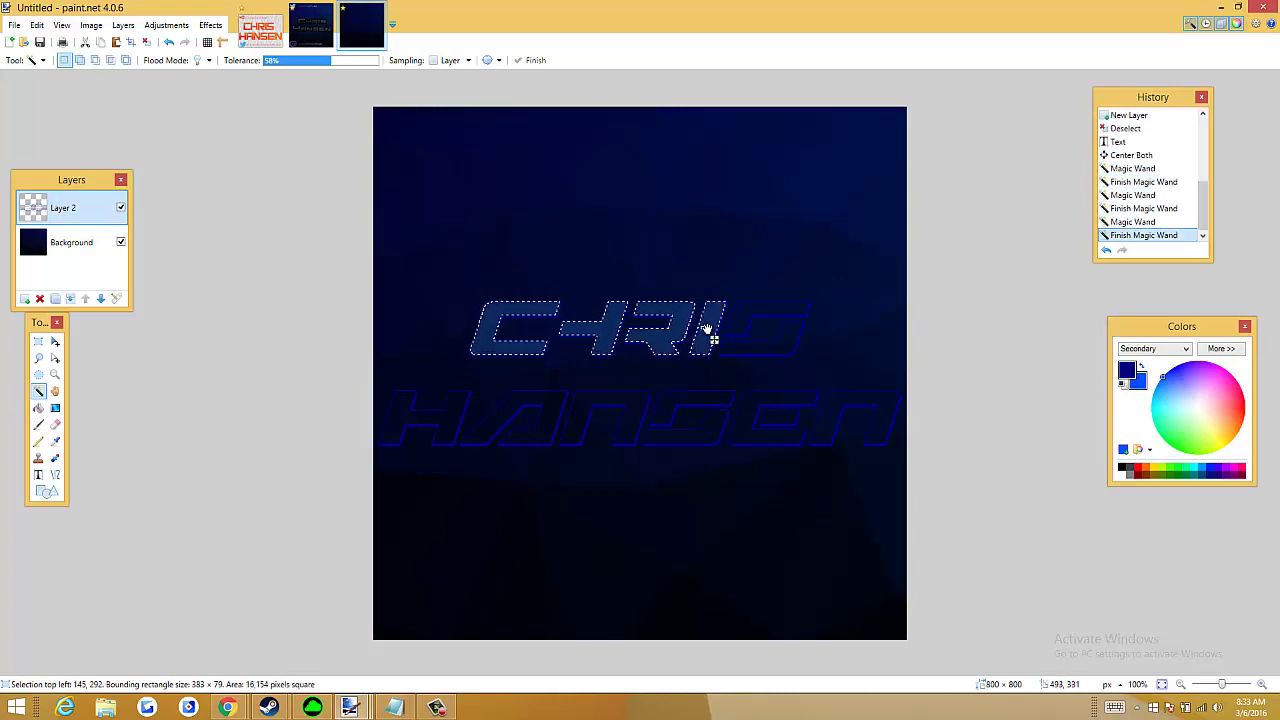
left_click(764, 352, "ctrl")
Add the interiors of every HANSEN letter to the selection
left_click(850, 417, "ctrl")
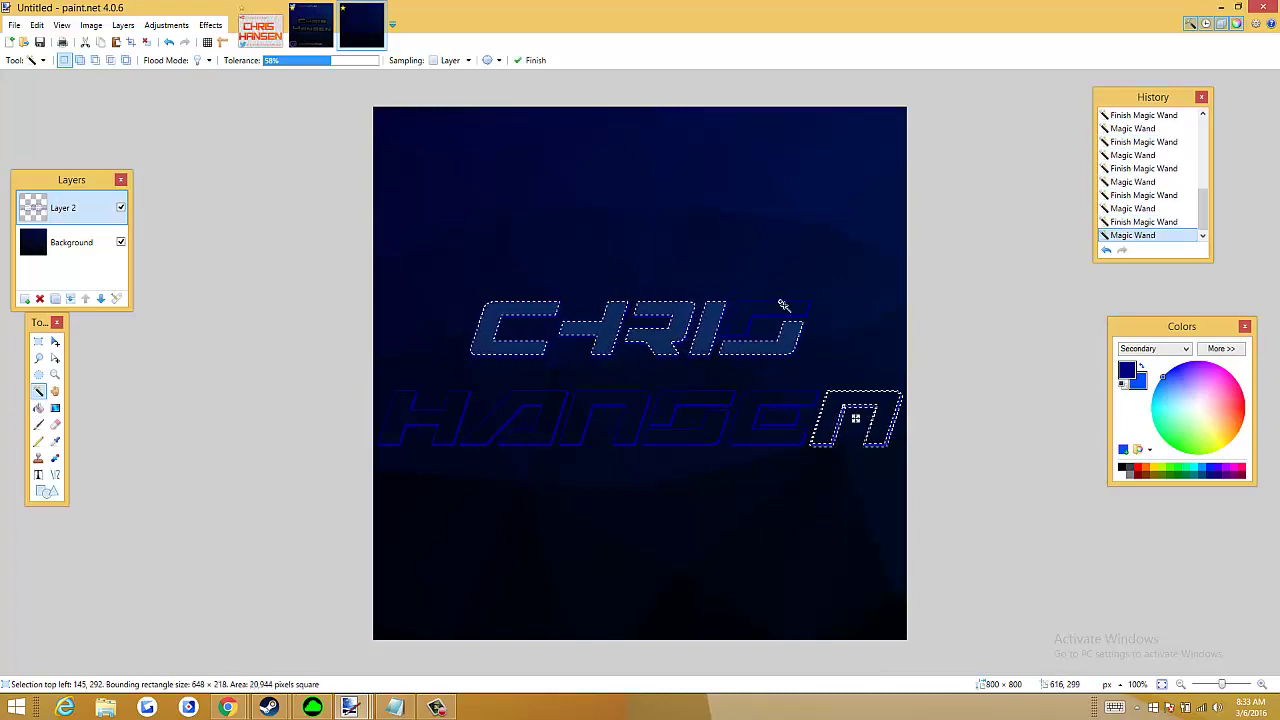
left_click(792, 345, "ctrl")
key("ctrl+z")
key("ctrl+z")
key("ctrl+z")
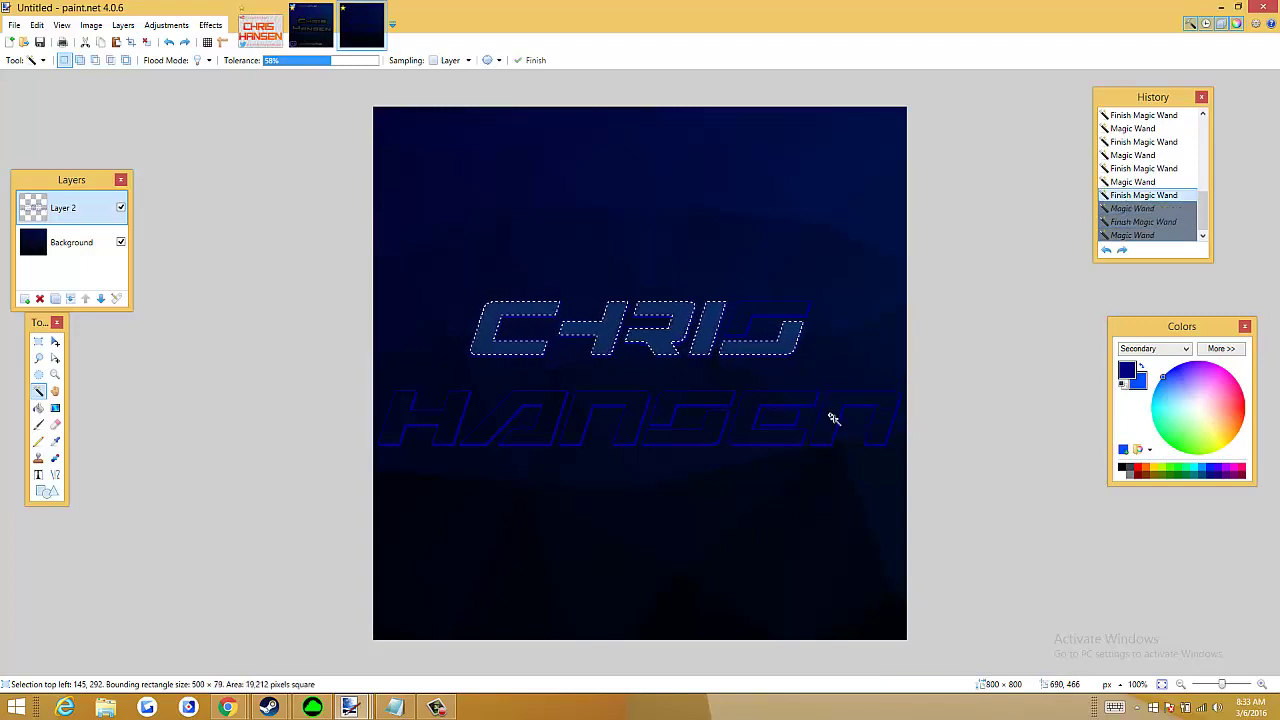
left_click(834, 408, "ctrl")
left_click(773, 318, "ctrl")
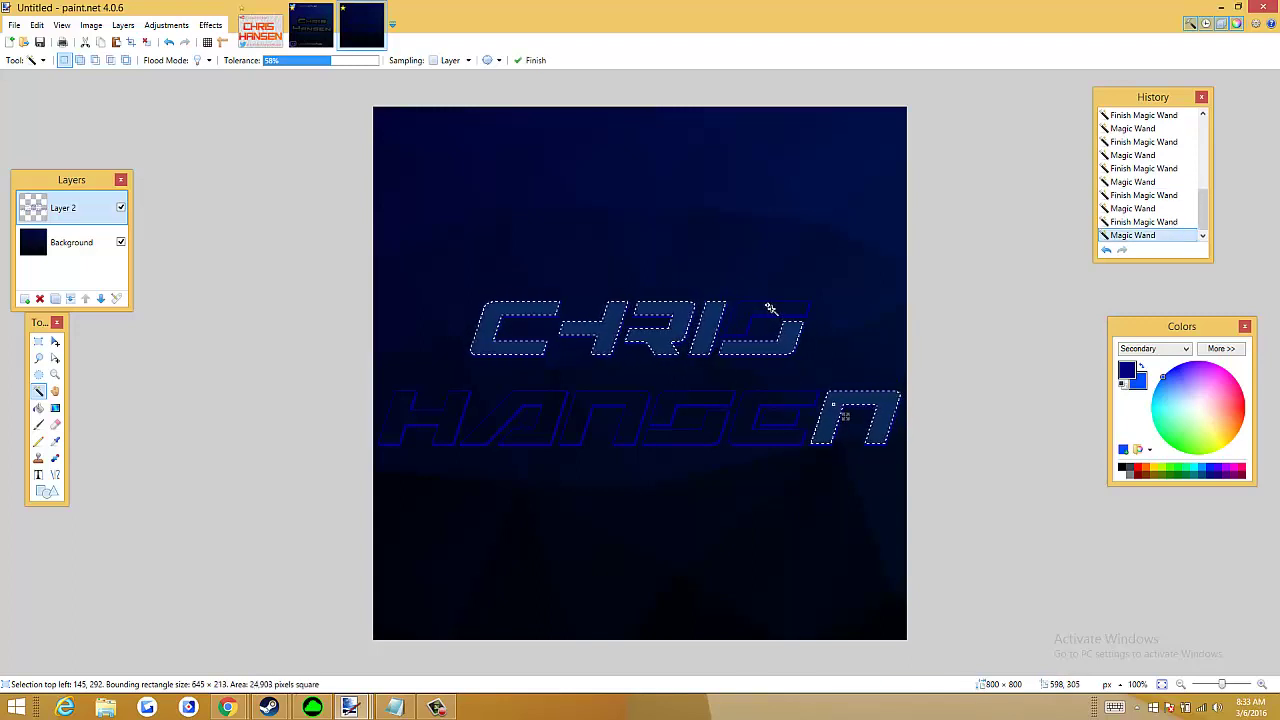
left_click(751, 420, "ctrl")
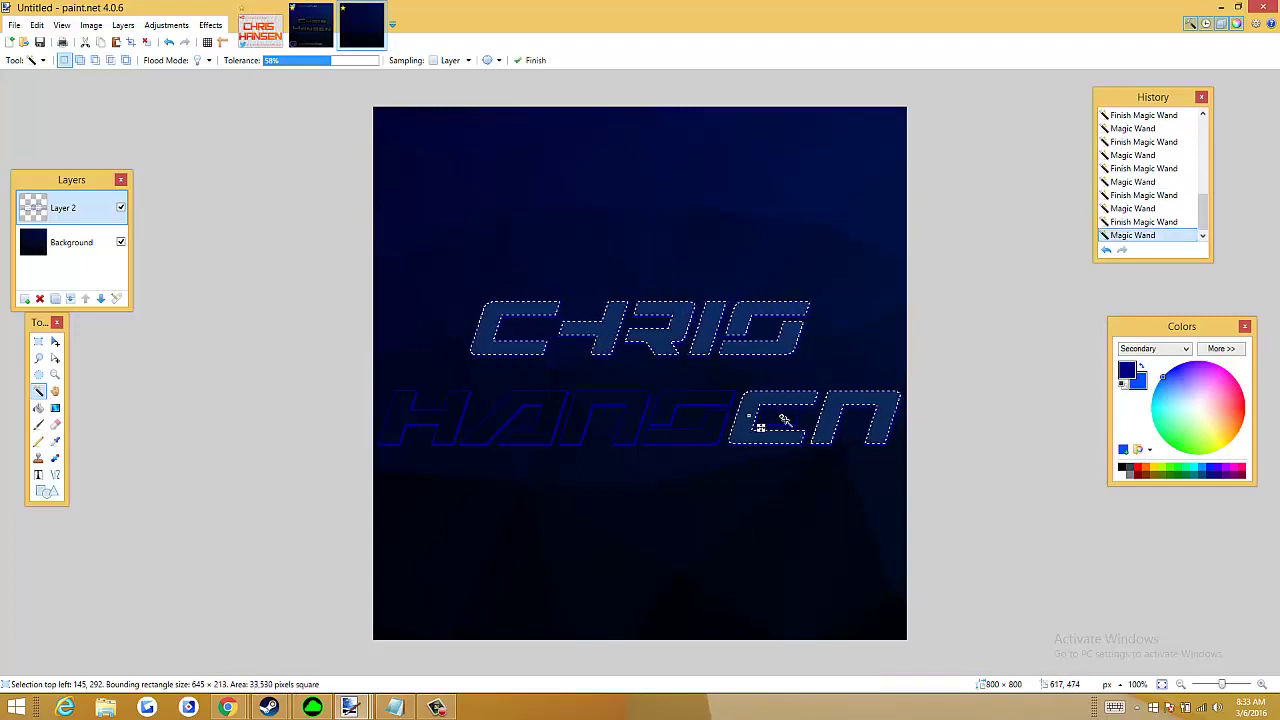
left_click(683, 438, "ctrl")
left_click(590, 416, "ctrl")
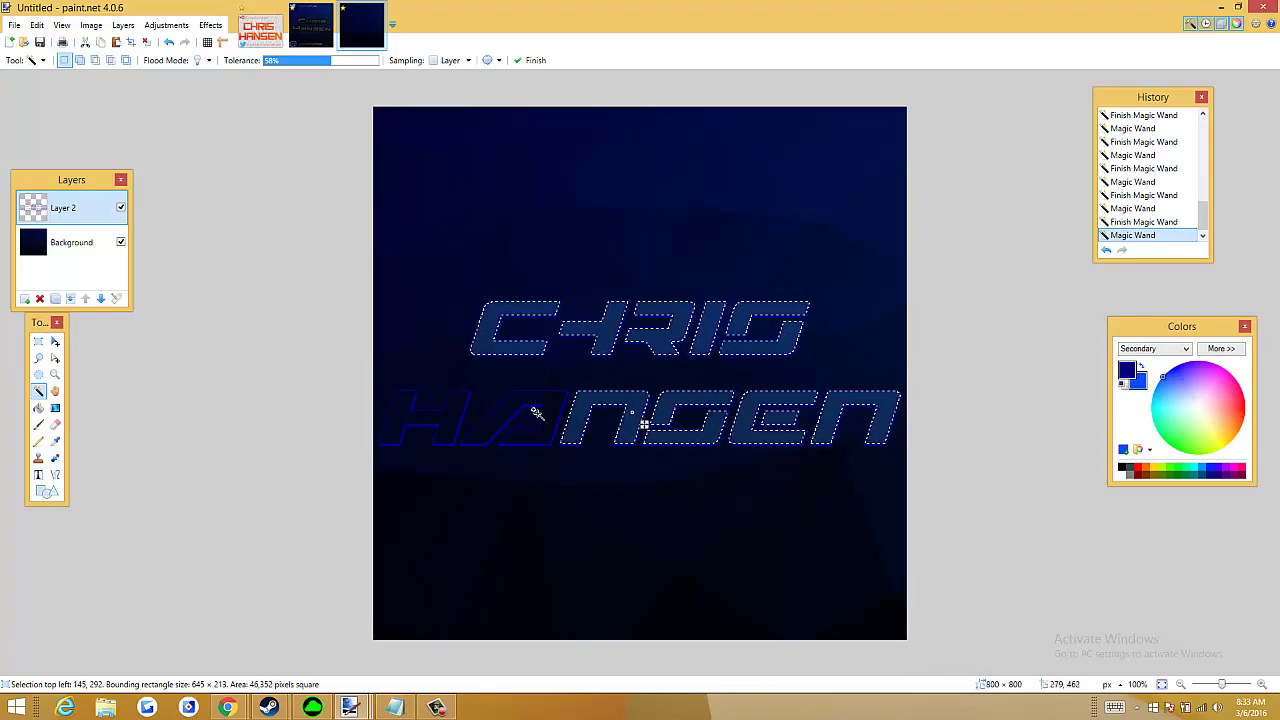
left_click(515, 425, "ctrl")
left_click(445, 422, "ctrl")
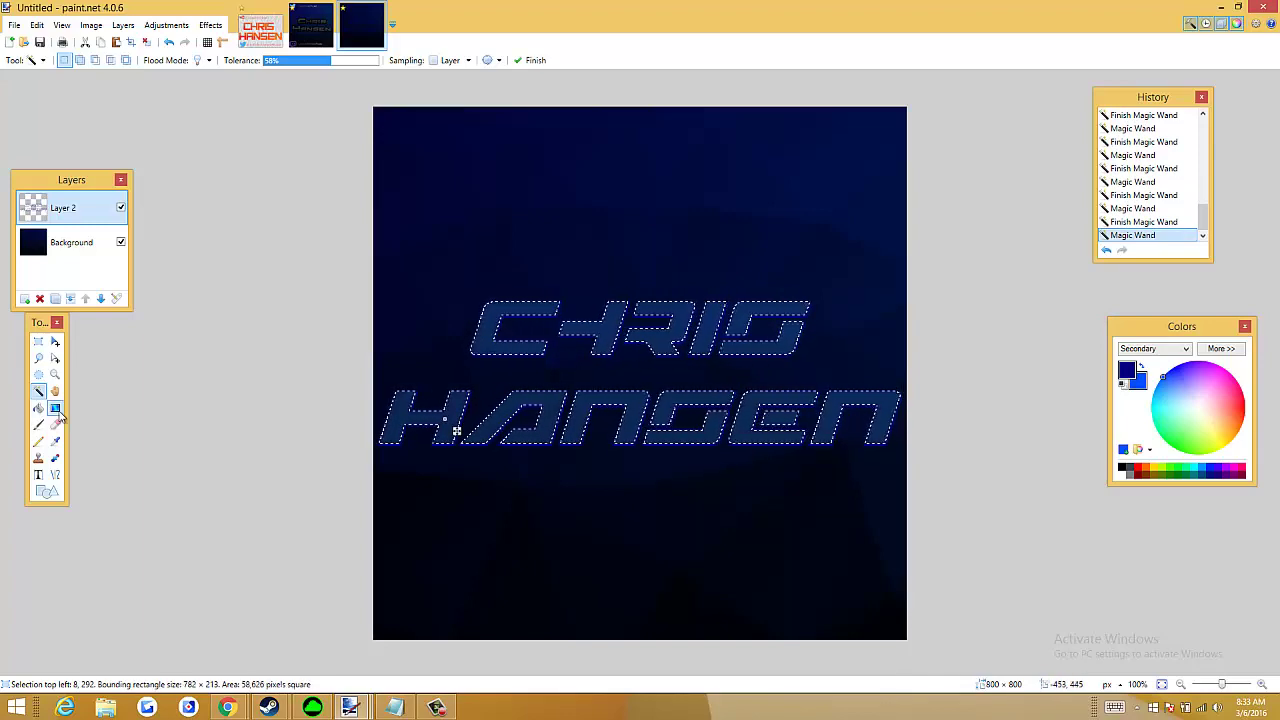
left_click(55, 409)
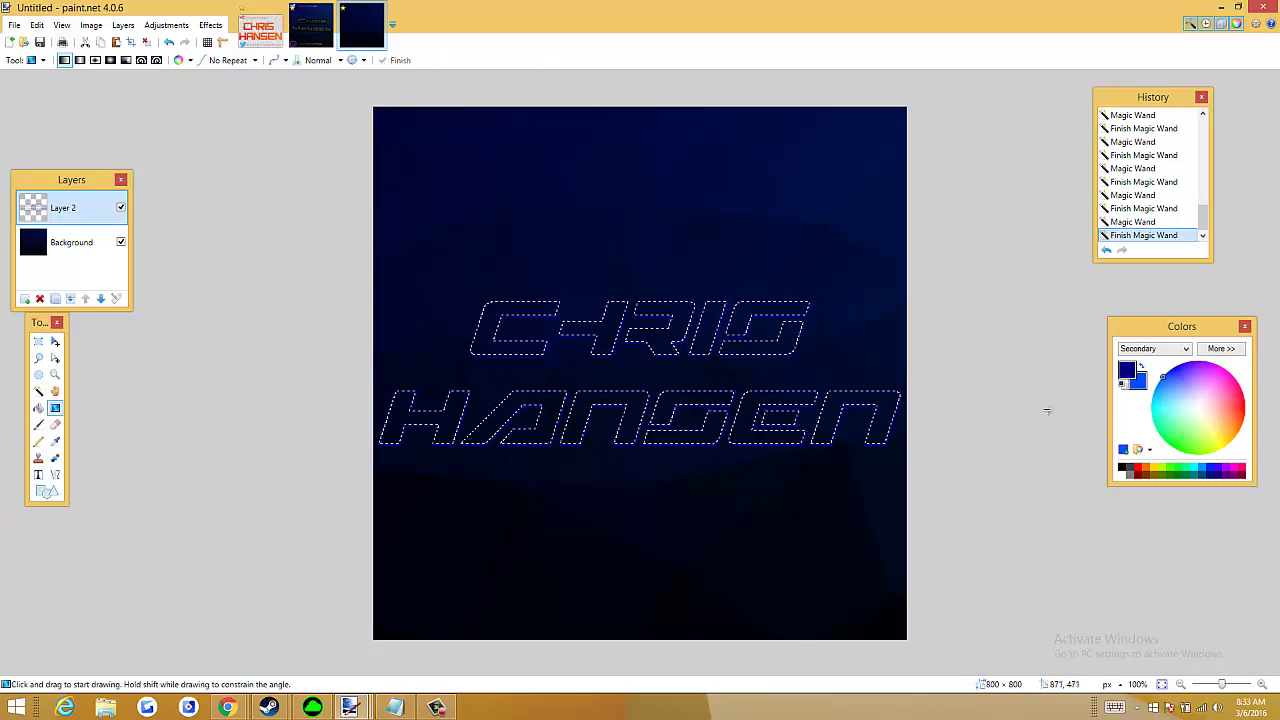
Fill the selected letters with a diagonal black-to-dark-grey gradient
left_click(1142, 368)
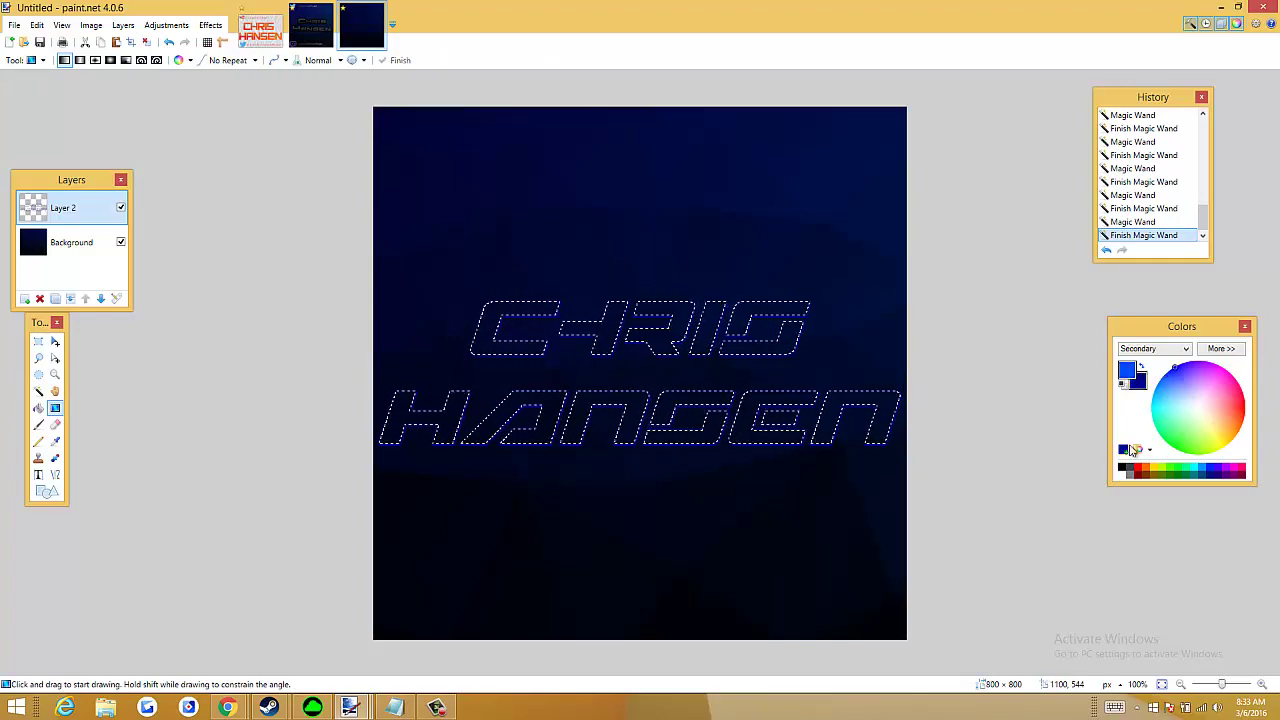
left_click(1143, 365)
left_click_drag(272, 156, 888, 651)
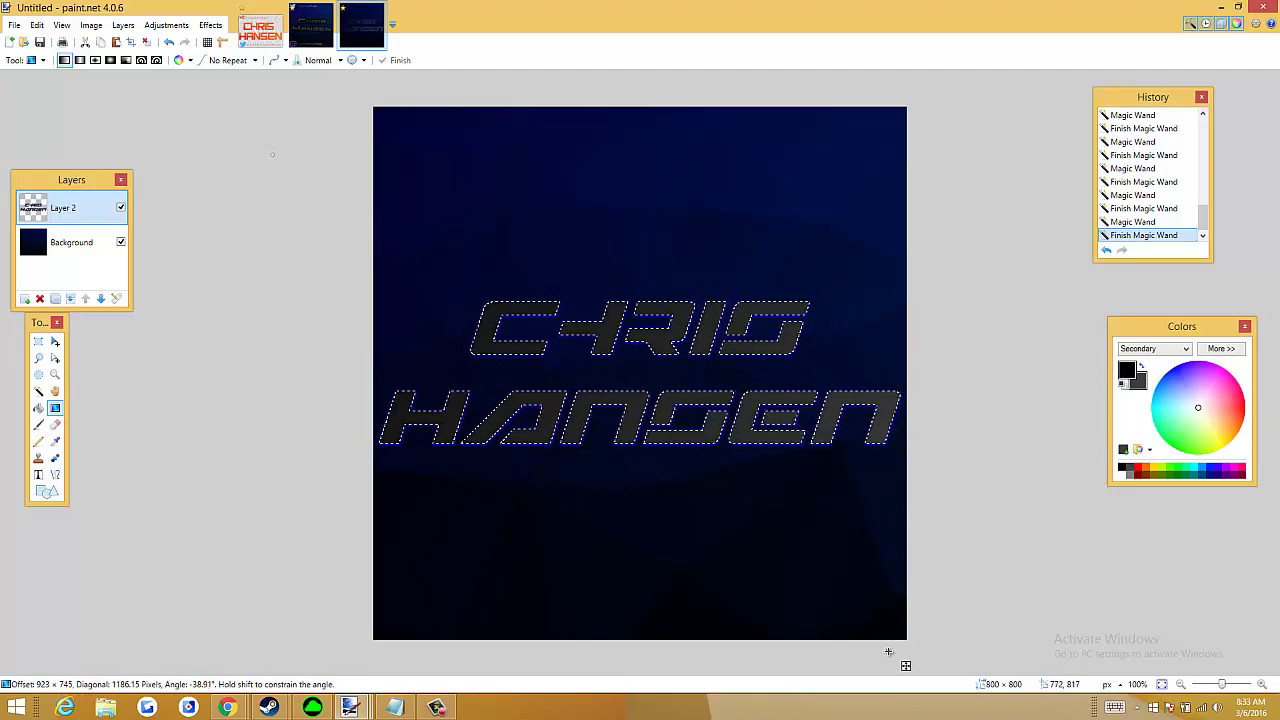
Open the Effects menu and bring up the Render submenu
left_click(207, 25)
left_click(207, 25)
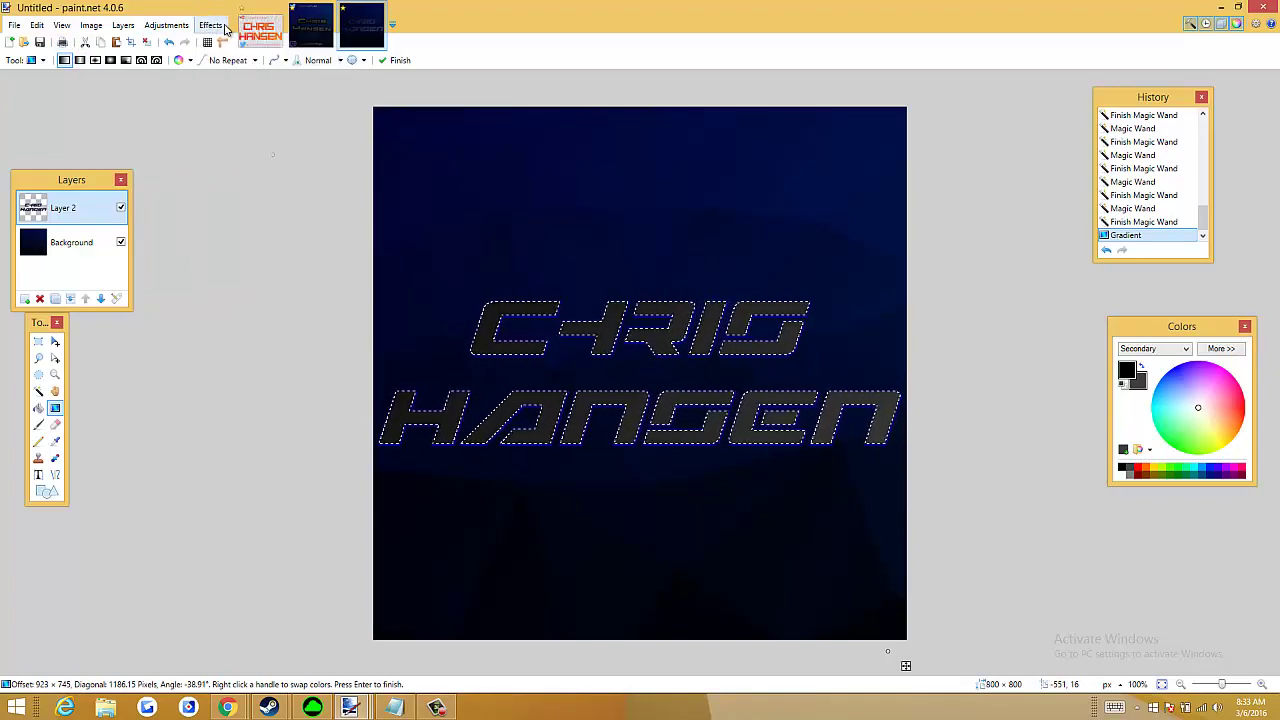
left_click(210, 25)
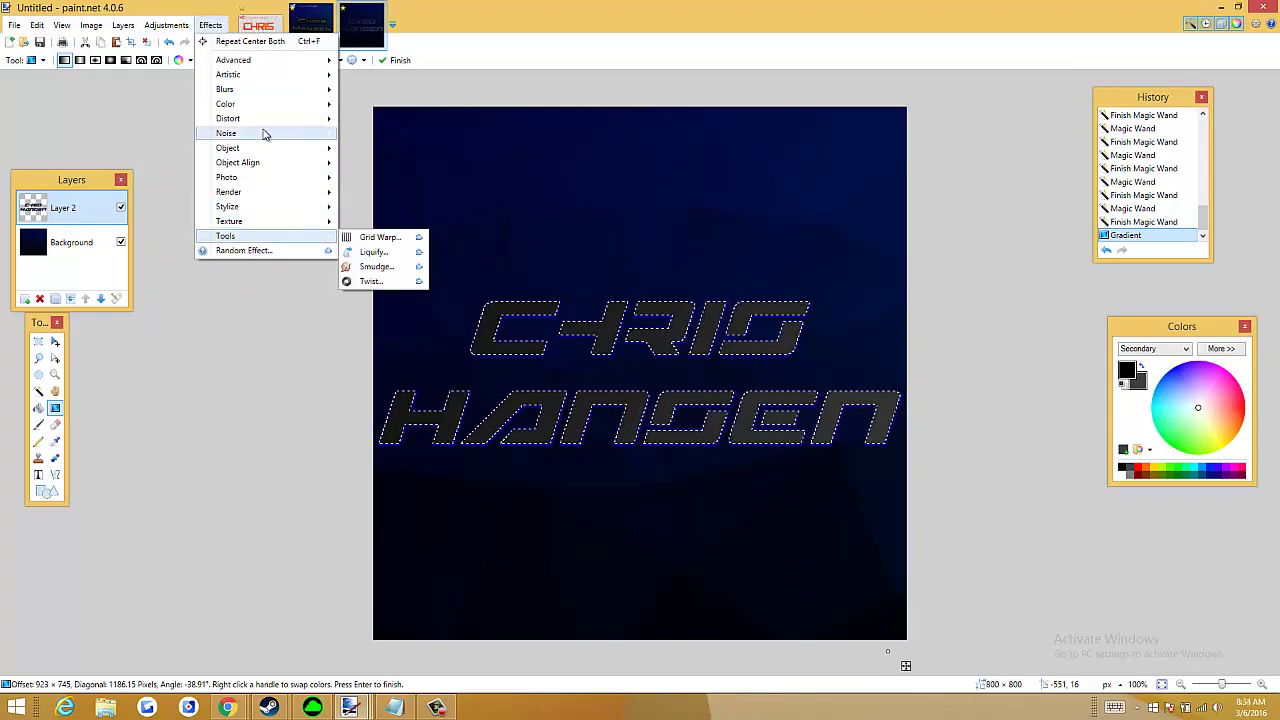
mouse_move(256, 194)
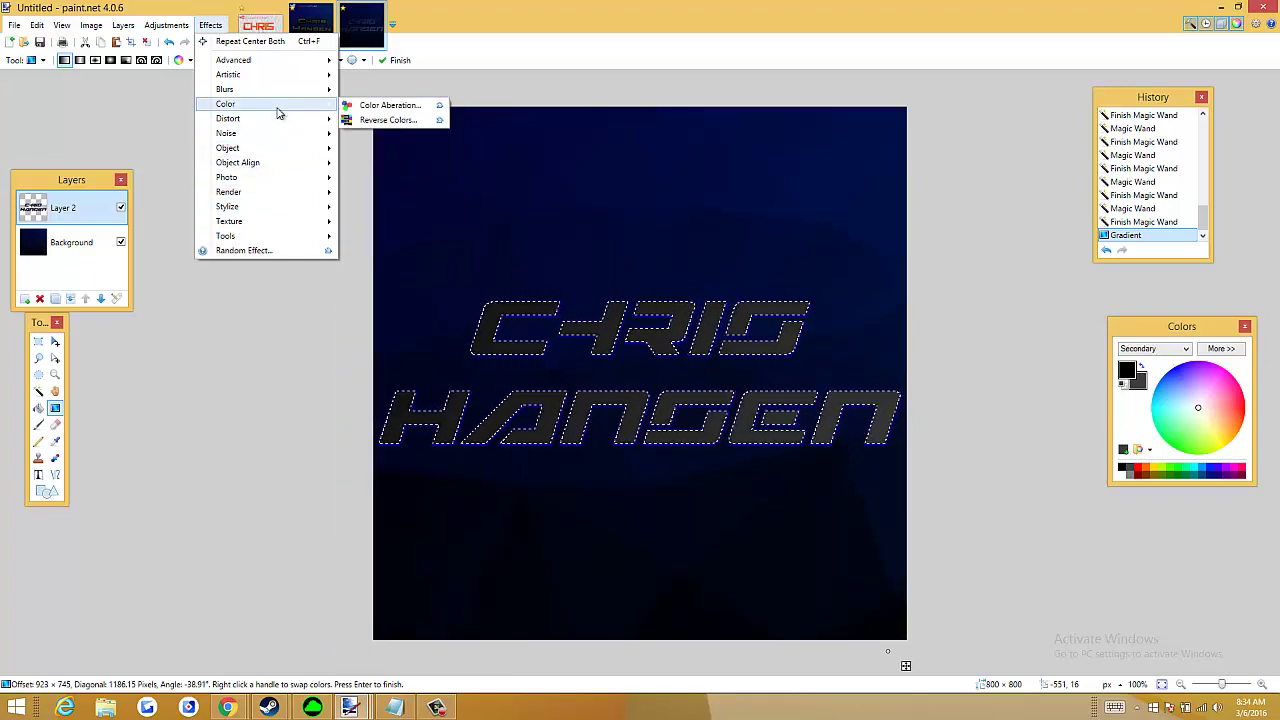
mouse_move(283, 125)
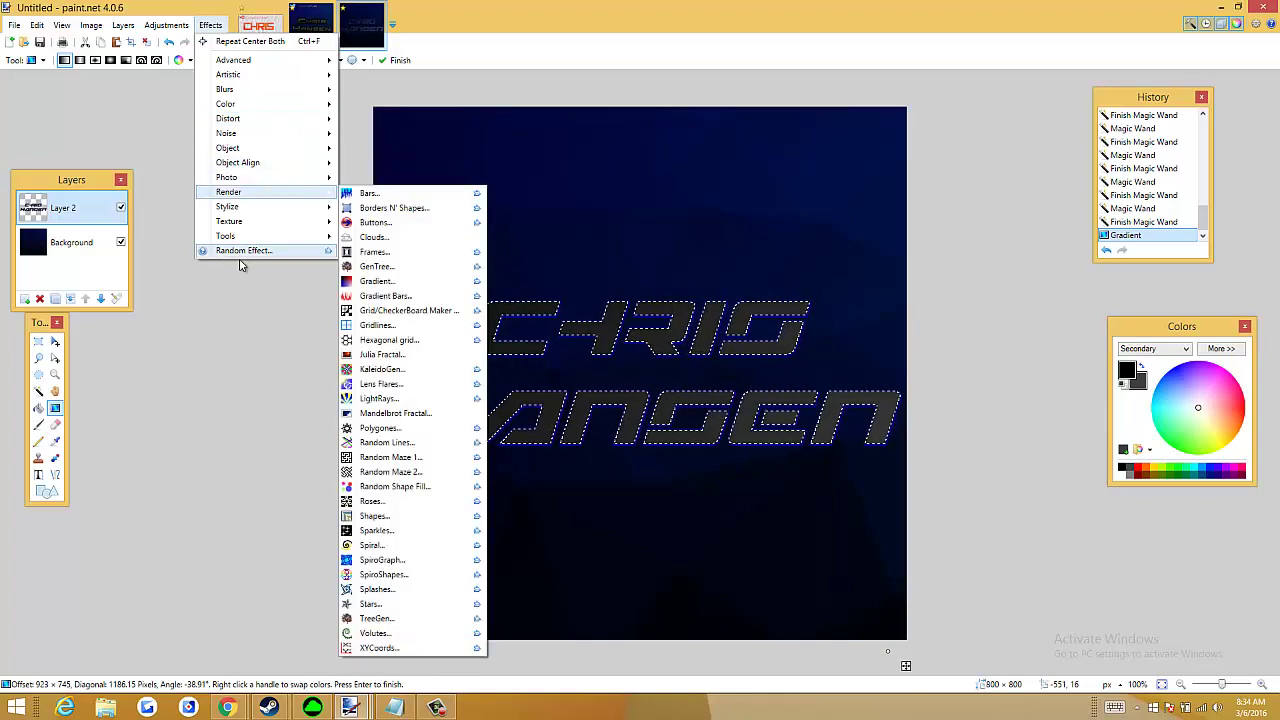
Apply Render > Gradient to the lettering with grey and black corner colours
mouse_move(266, 192)
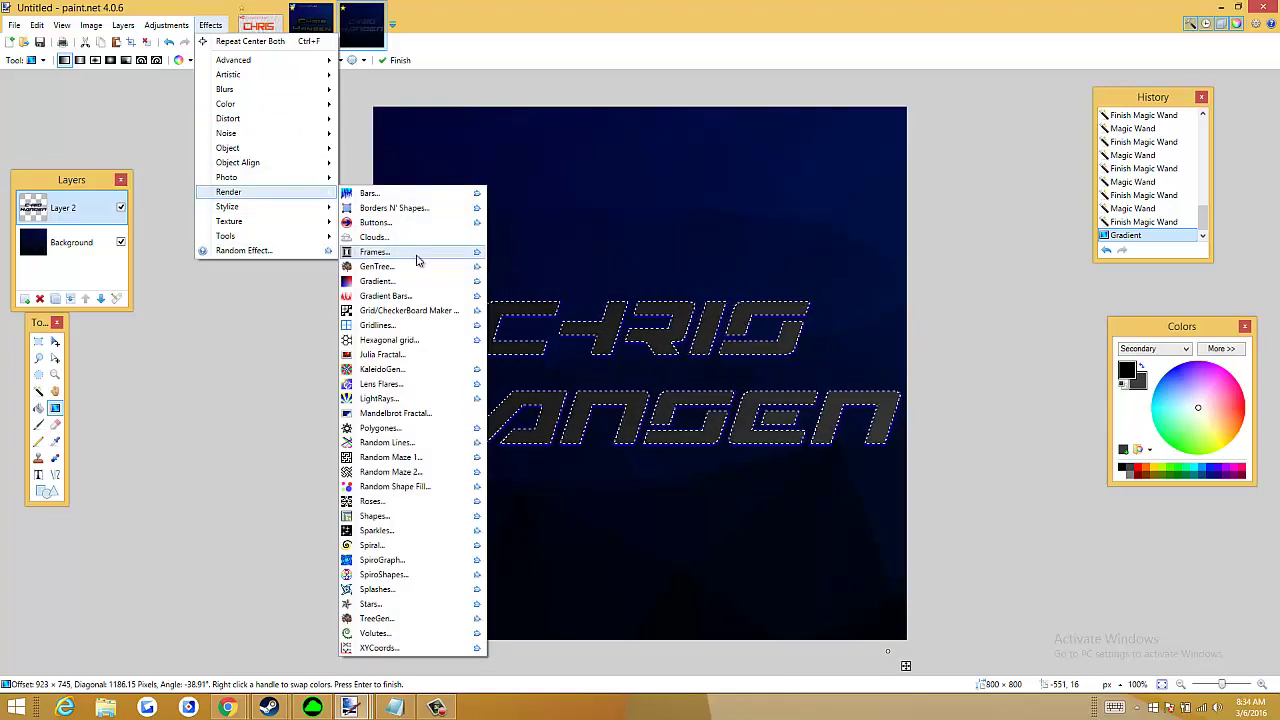
left_click(401, 284)
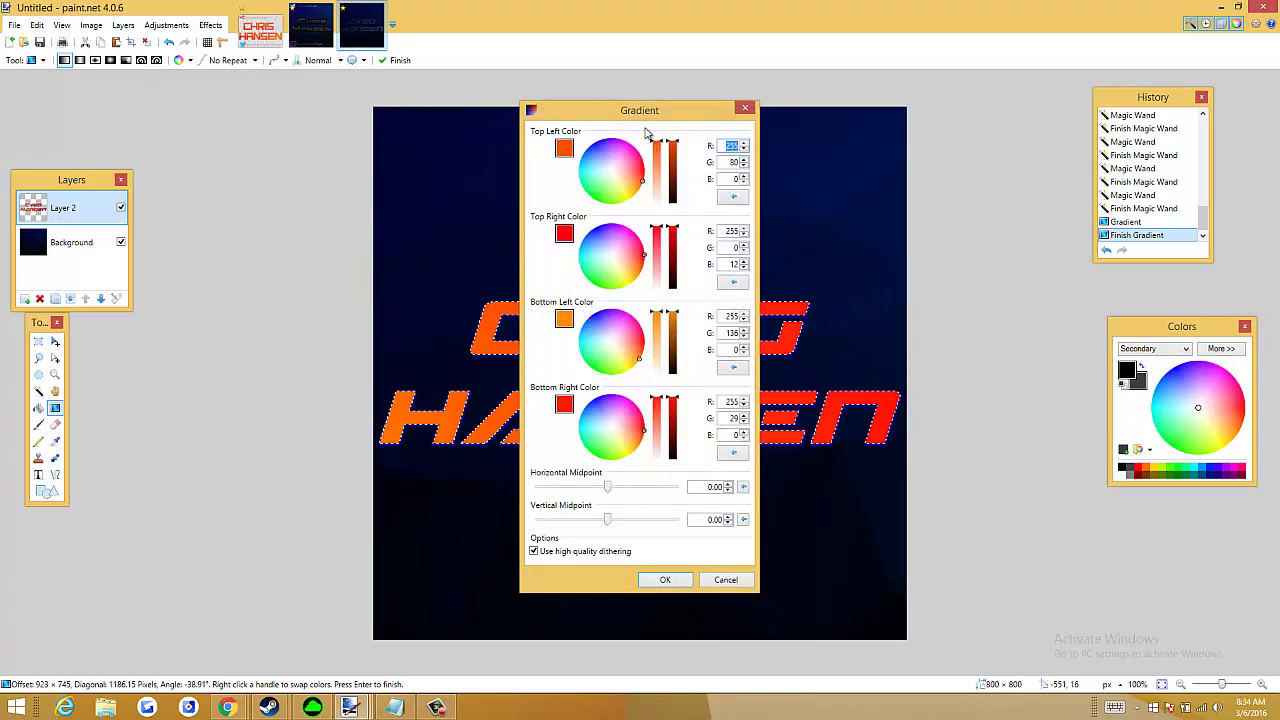
left_click_drag(648, 110, 1053, 83)
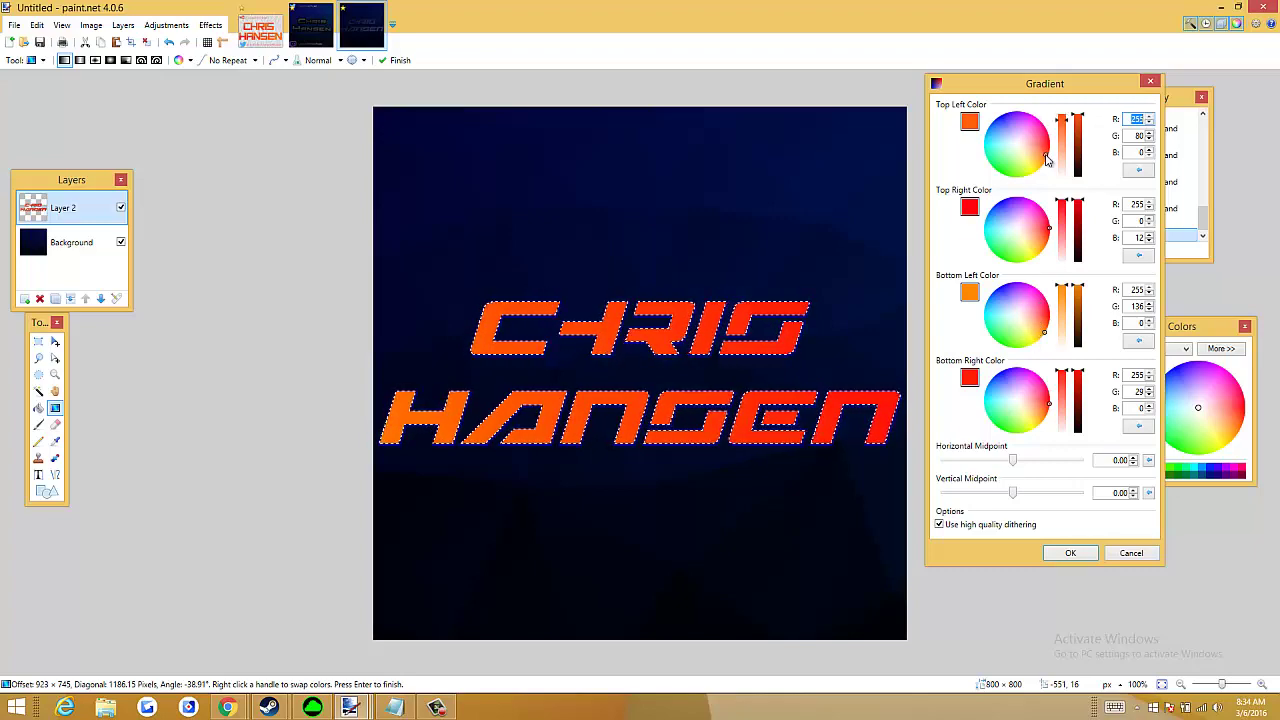
left_click_drag(1046, 157, 1088, 148)
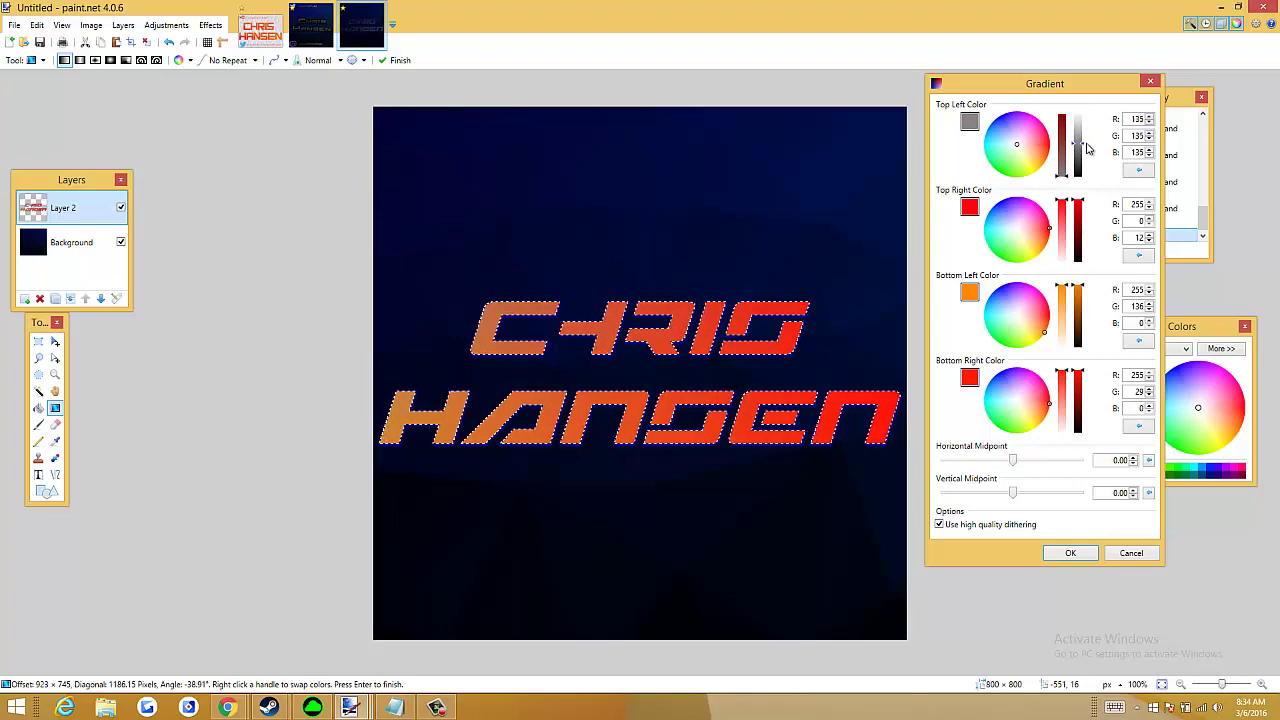
mouse_move(1050, 247)
left_mouse_down()
mouse_move(1017, 232)
mouse_move(1080, 260)
mouse_move(1082, 360)
left_mouse_up()
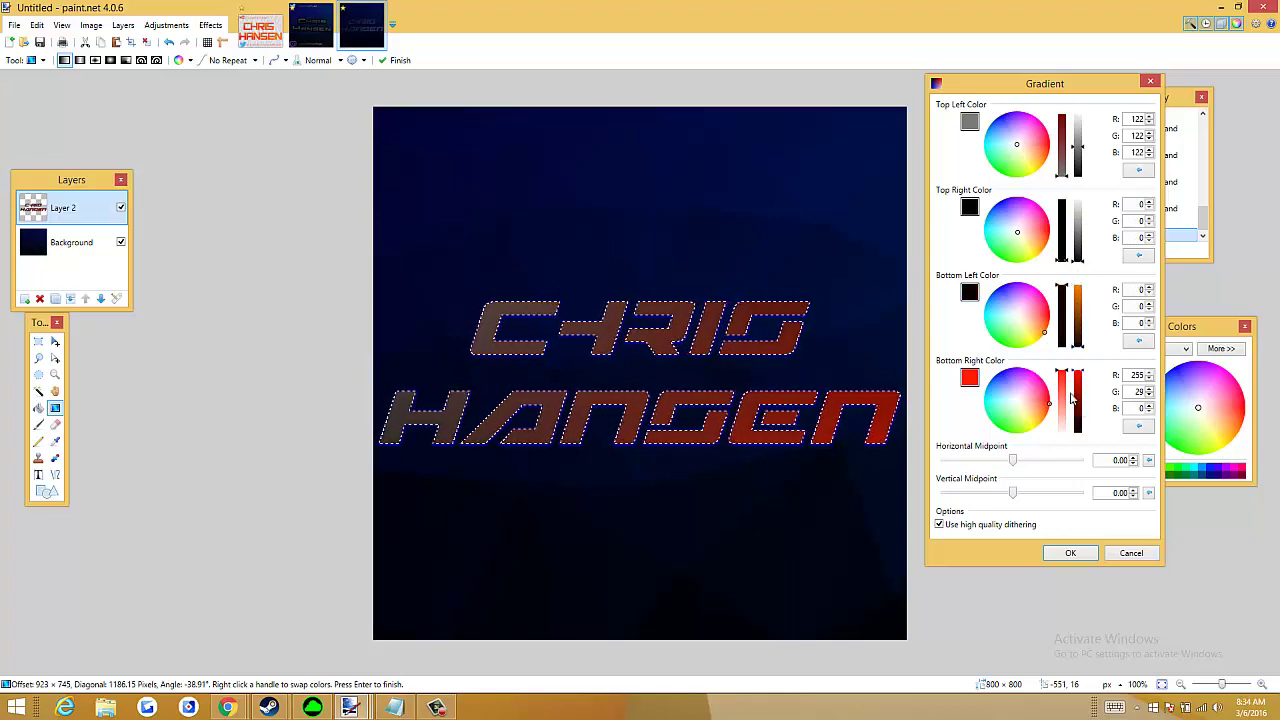
mouse_move(1024, 397)
left_mouse_down()
mouse_move(1018, 407)
mouse_move(1082, 410)
mouse_move(1083, 423)
left_mouse_up()
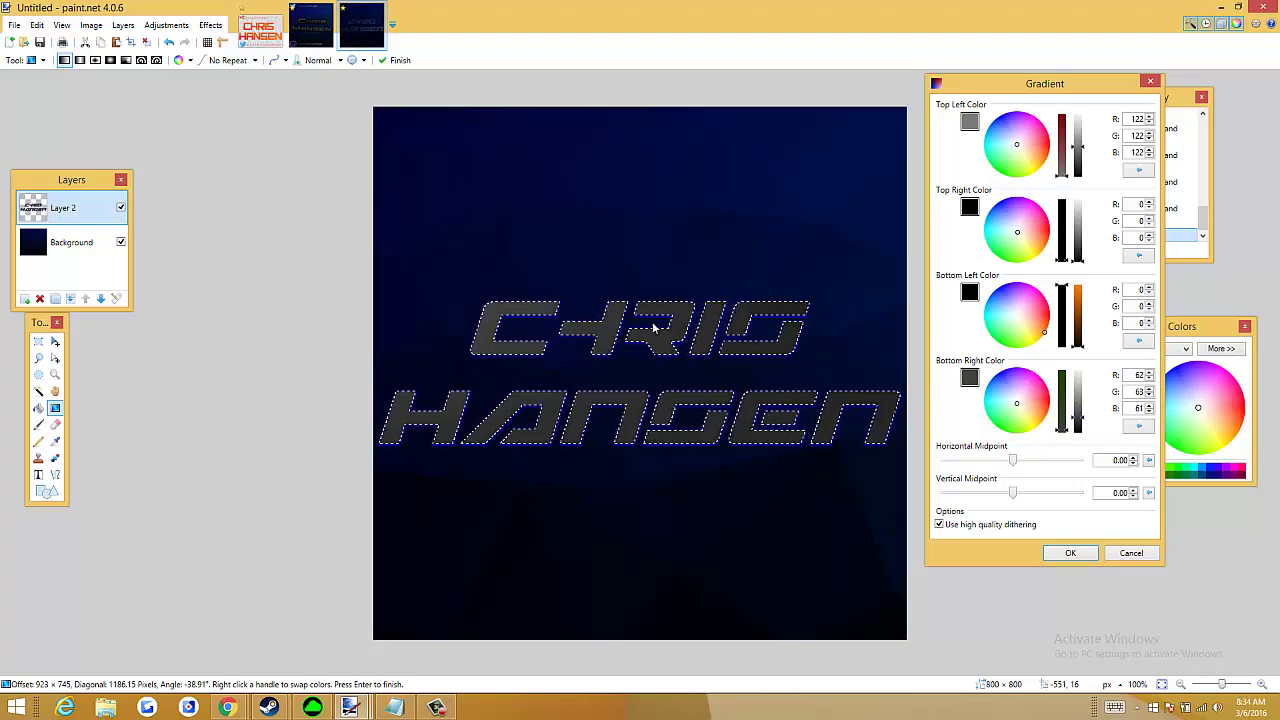
left_click(1070, 553)
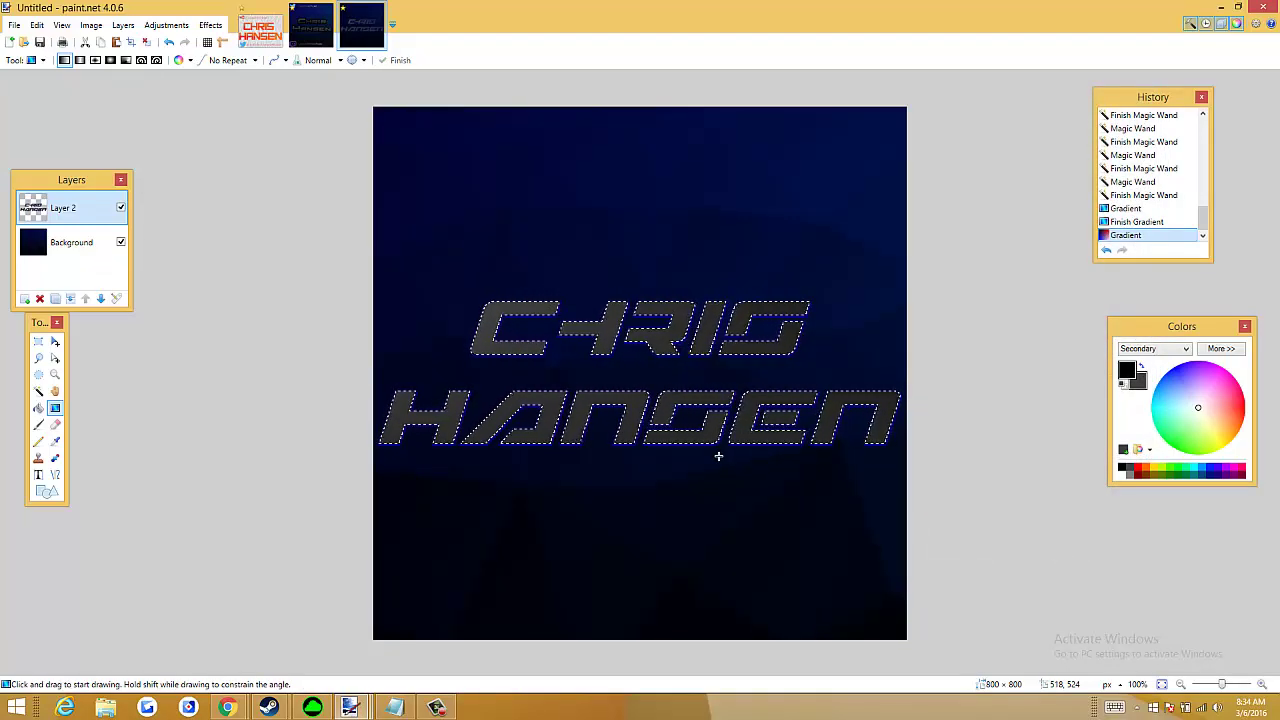
Deselect the CHRIS HANSEN lettering
scroll(752, 452, "up", 4)
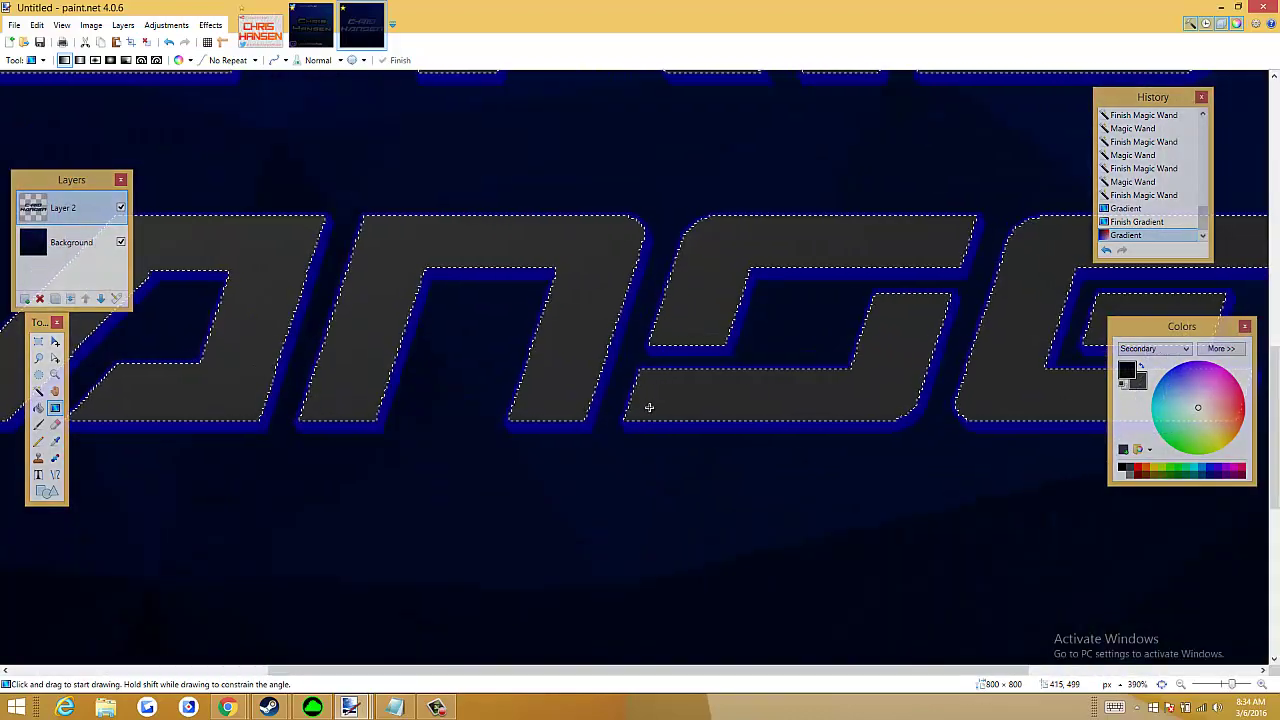
scroll(650, 402, "down", 2)
scroll(650, 402, "down", 3)
scroll(414, 283, "up", 2)
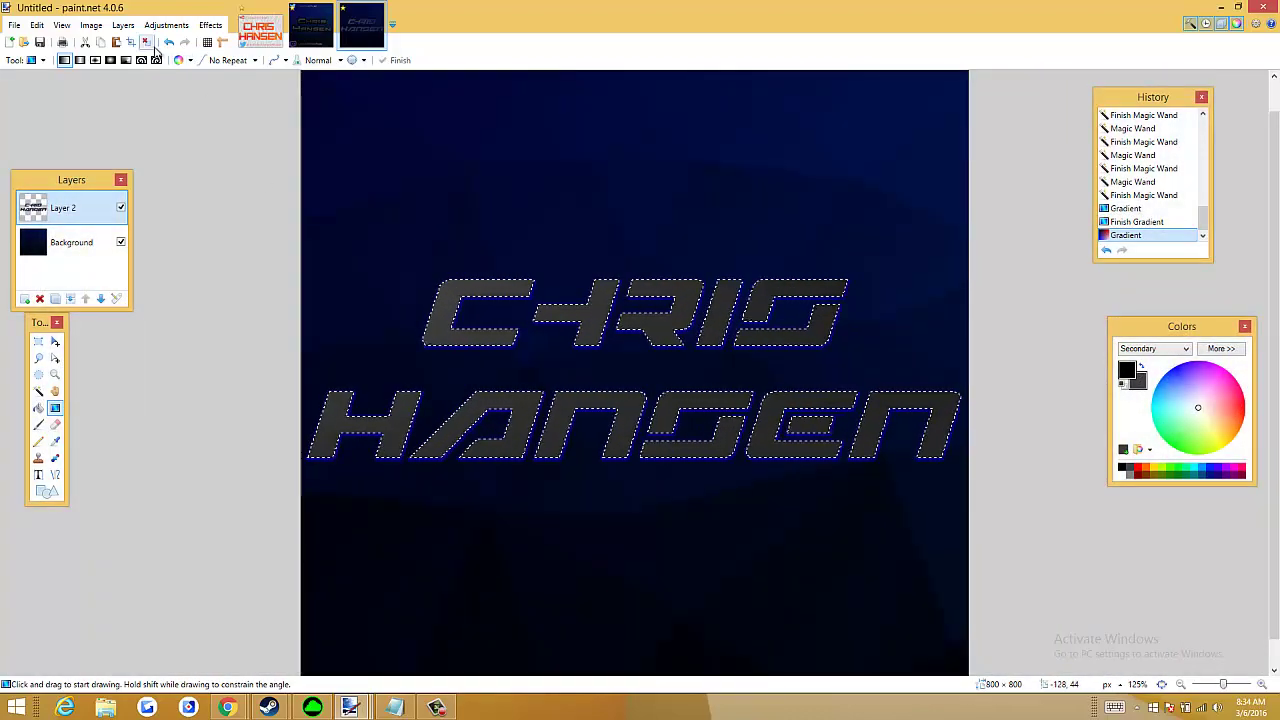
left_click(134, 43)
Add a black drop shadow (widening 5, blur 7, larger Offset X), then view the logo image
scroll(536, 279, "down", 1)
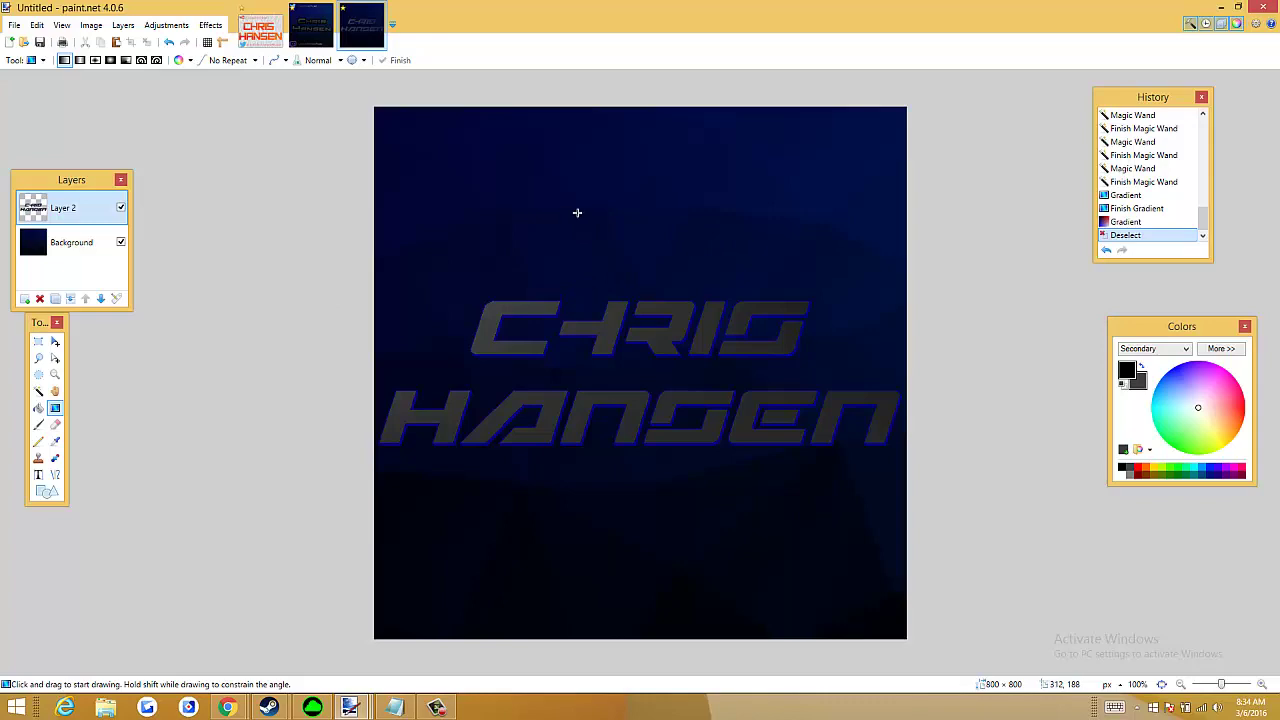
left_click(210, 25)
mouse_move(275, 148)
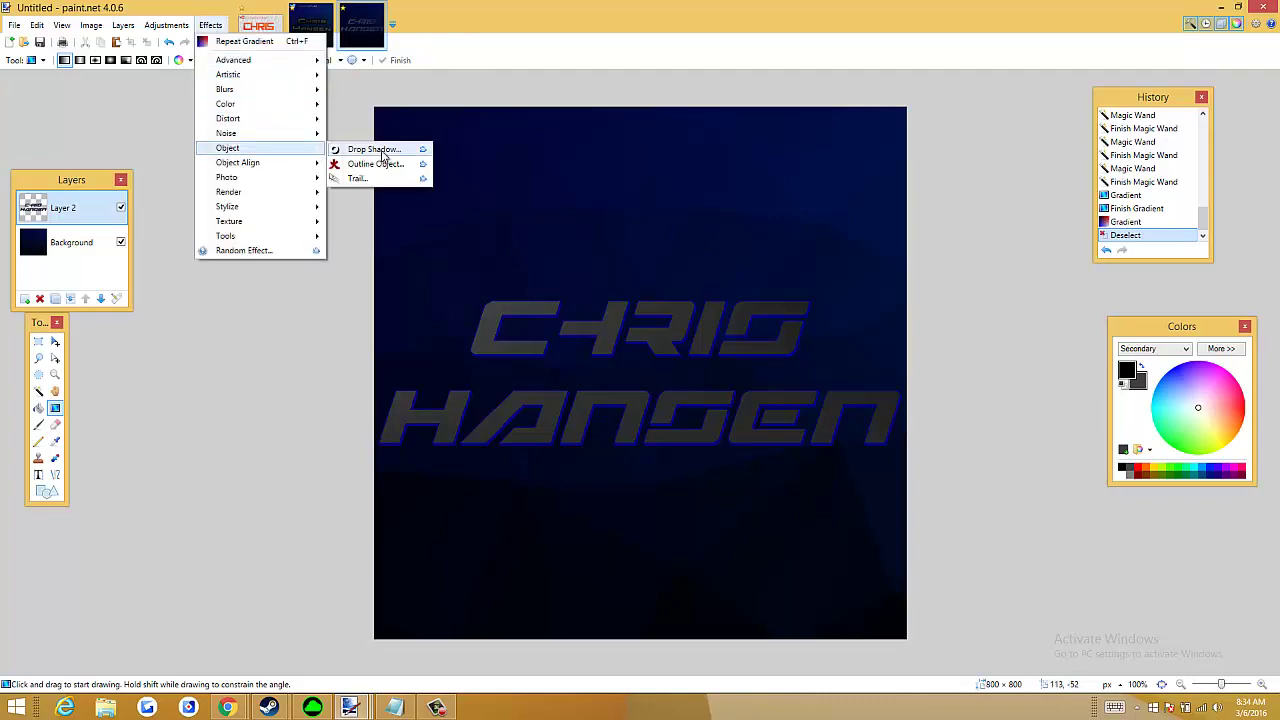
left_click(383, 156)
left_click_drag(622, 188, 1052, 140)
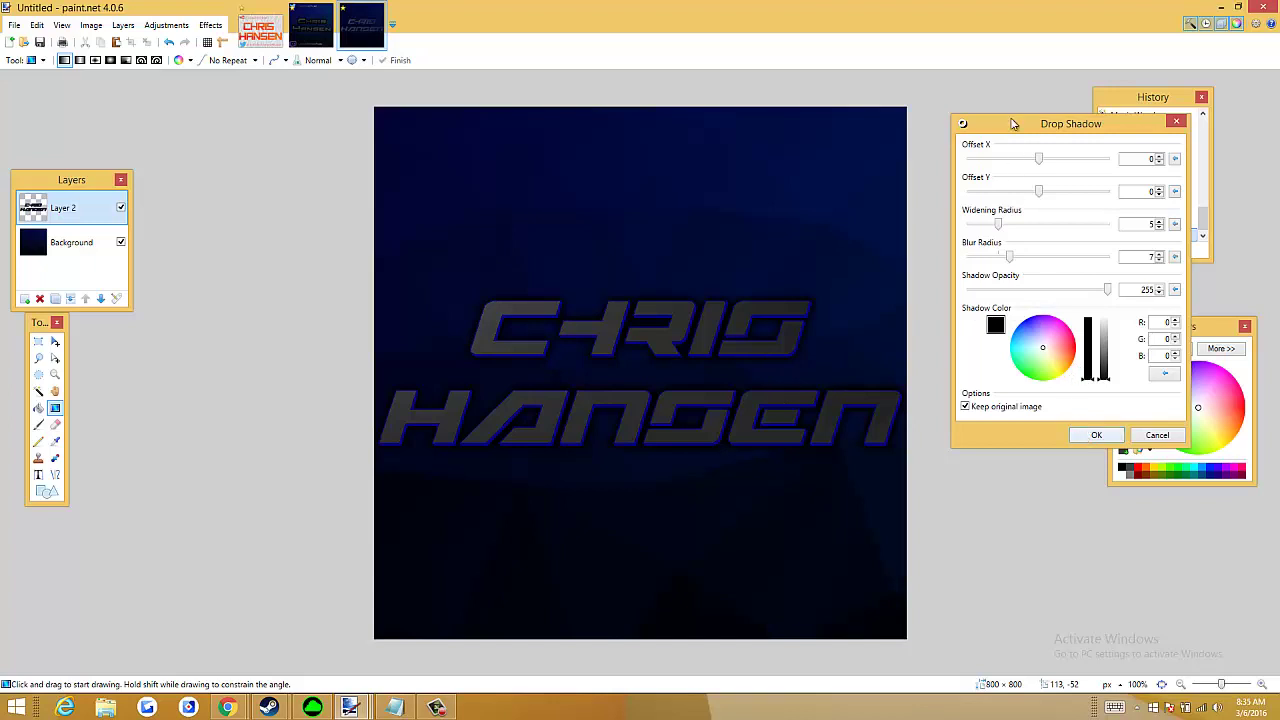
mouse_move(1038, 158)
left_mouse_down()
mouse_move(1077, 158)
mouse_move(1038, 159)
left_mouse_up()
left_click(1096, 435)
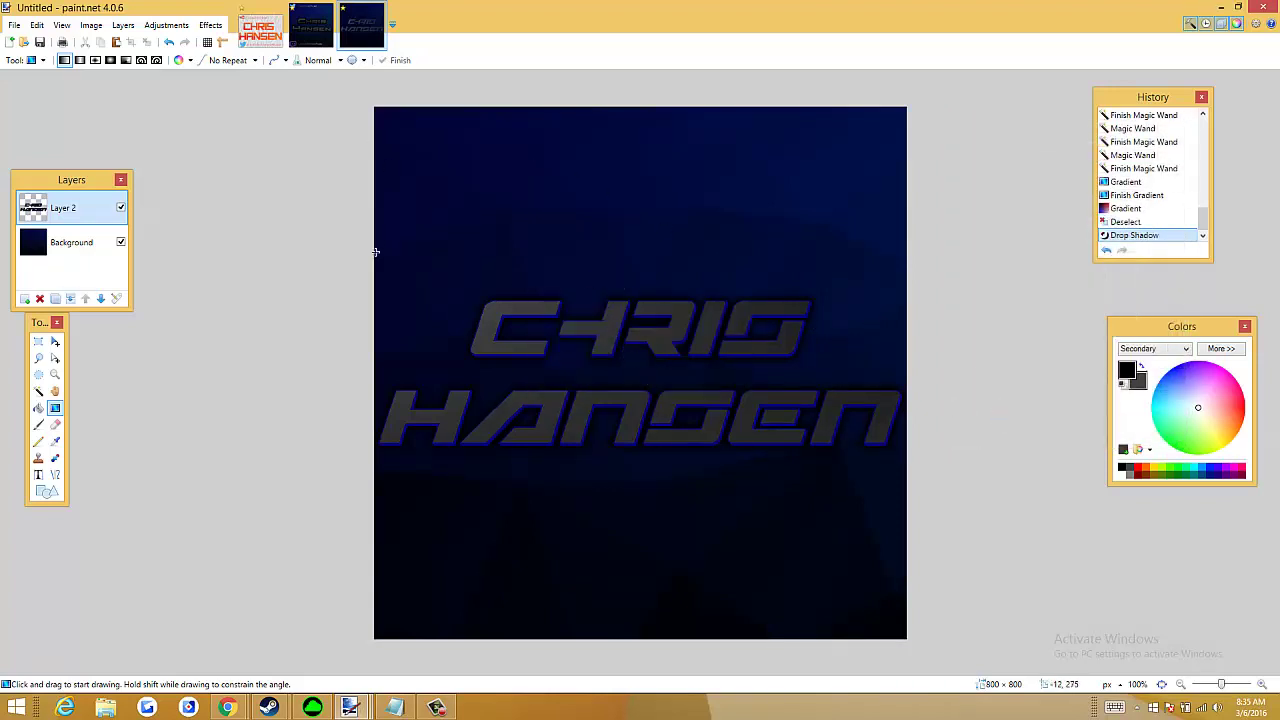
left_click(310, 25)
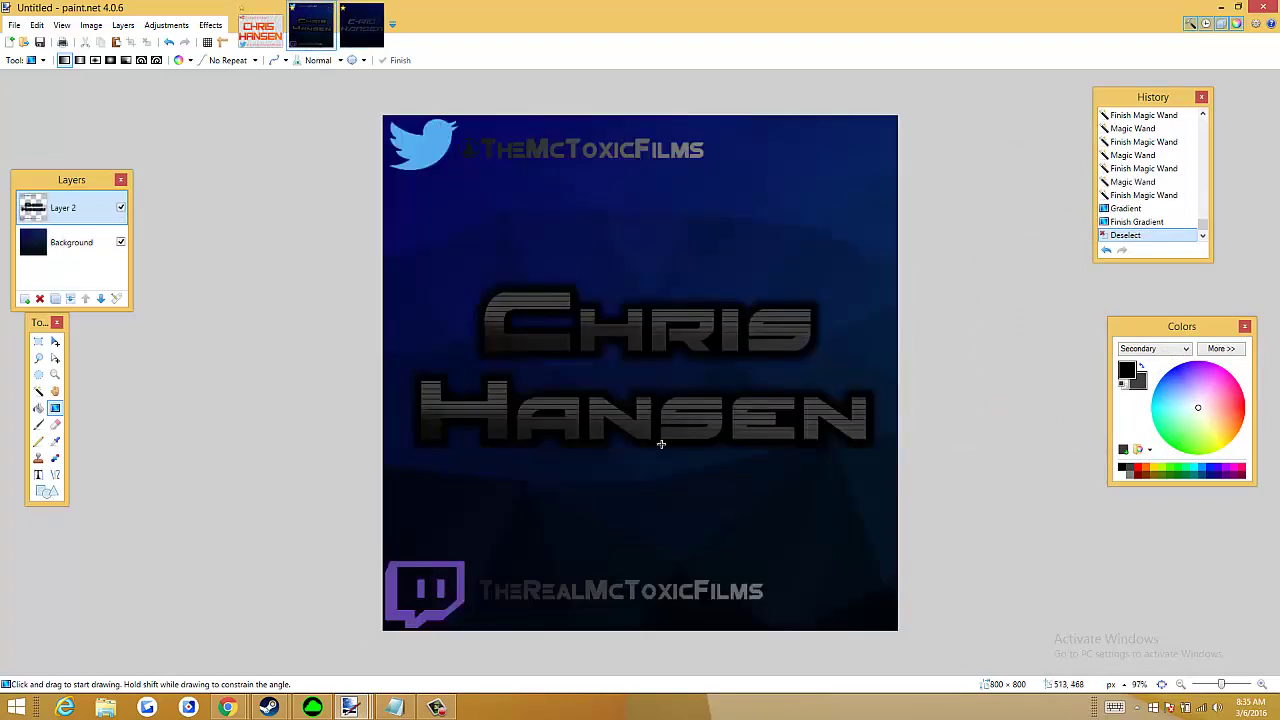
Apply a Glow with radius 20, brightness -7 and contrast 50 to the CHRIS HANSEN lettering
left_click(376, 38)
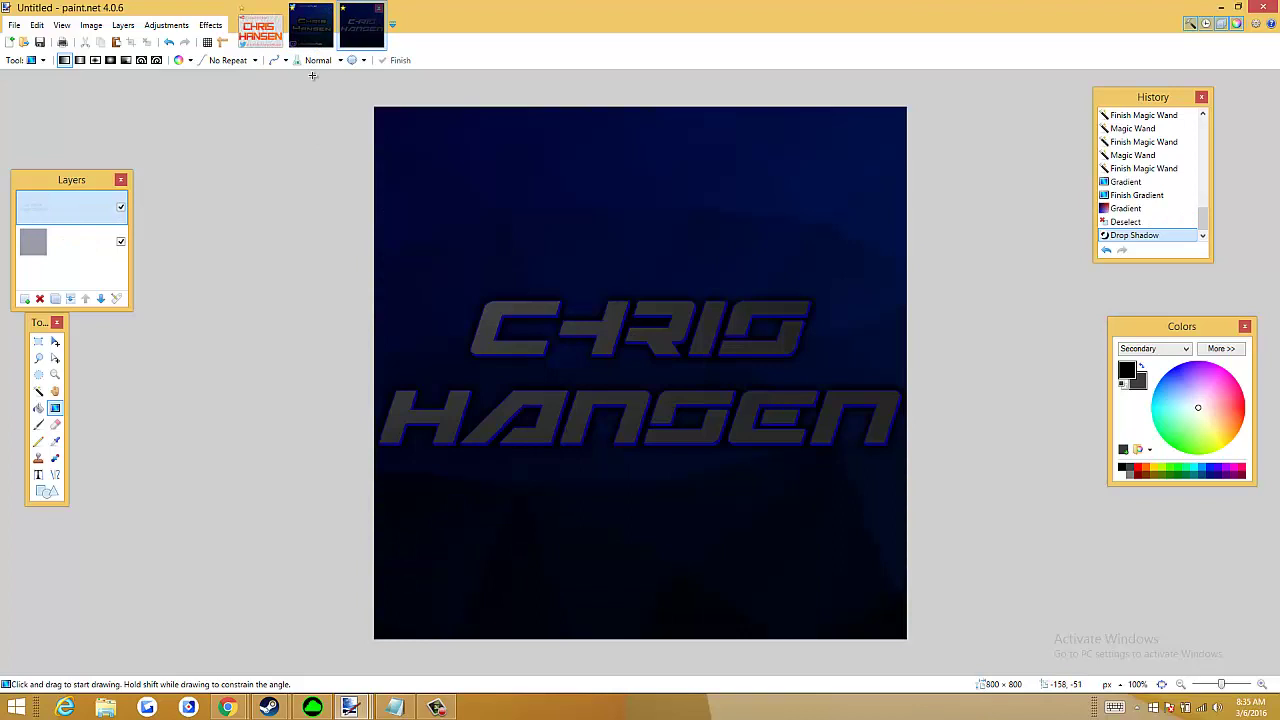
left_click(210, 25)
mouse_move(255, 178)
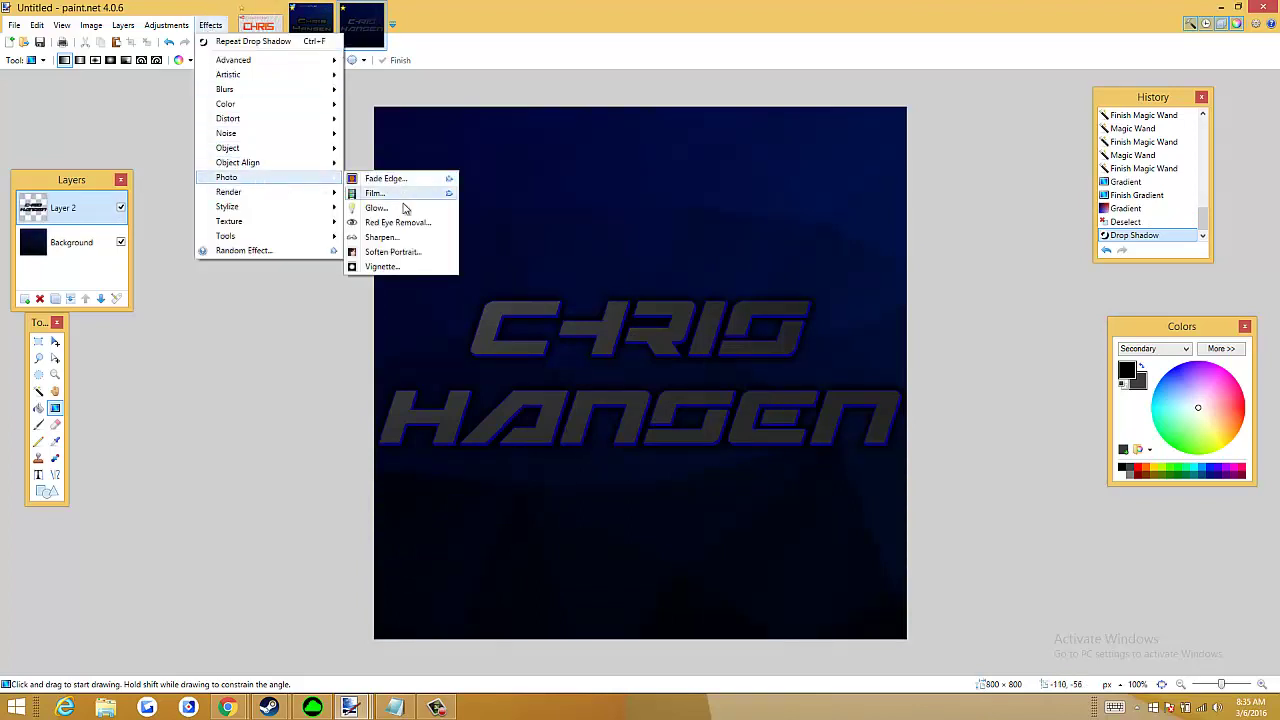
left_click(400, 195)
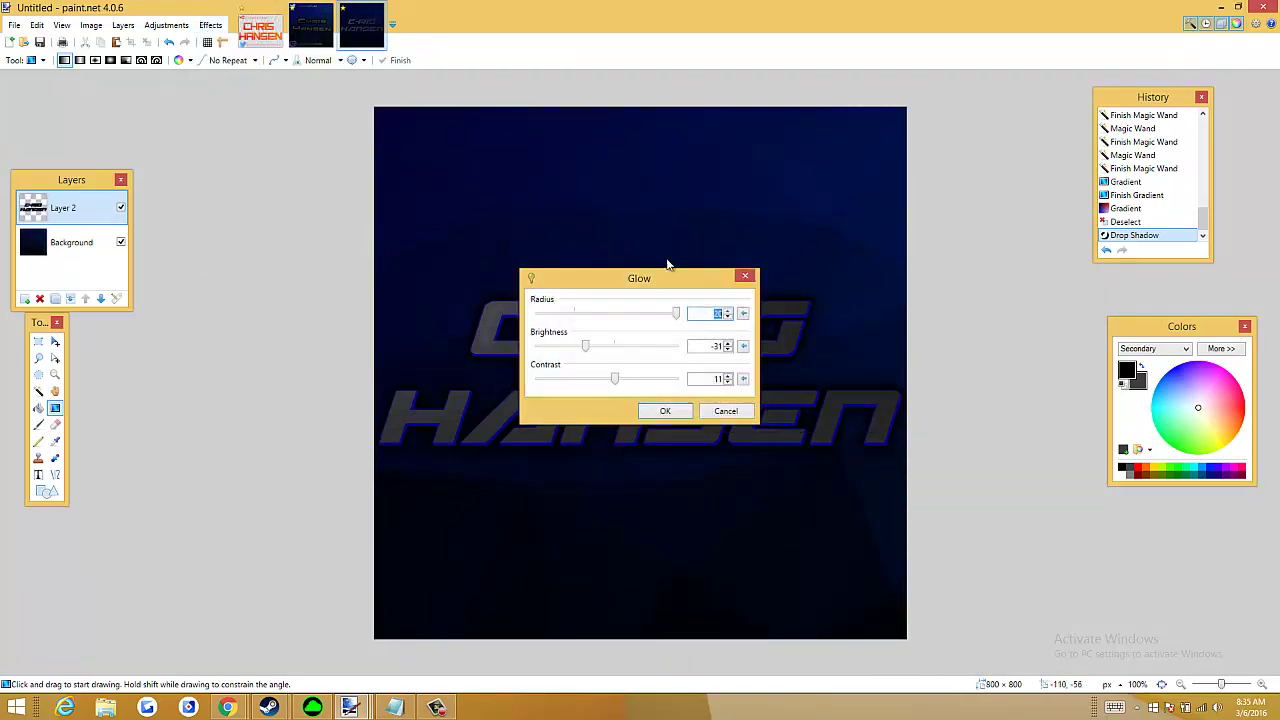
left_click_drag(664, 284, 1095, 160)
left_click_drag(1015, 226, 1074, 257)
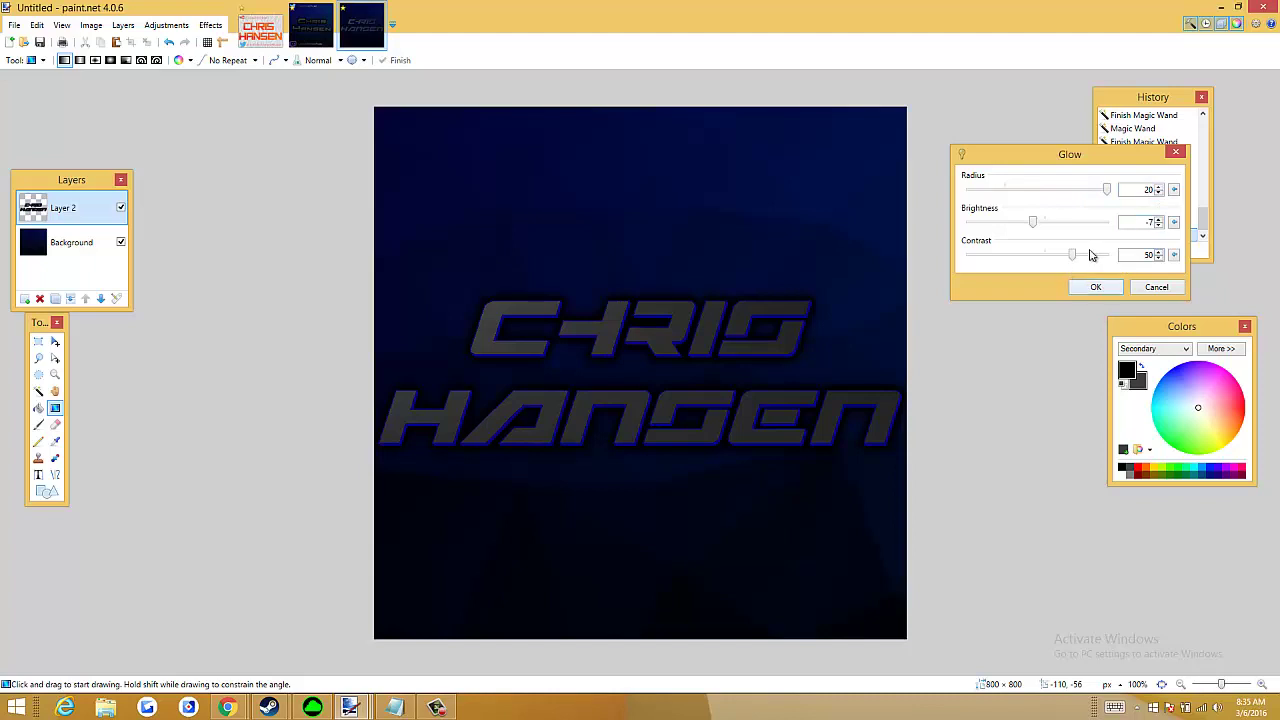
left_click_drag(1085, 193, 1110, 200)
left_click(1101, 287)
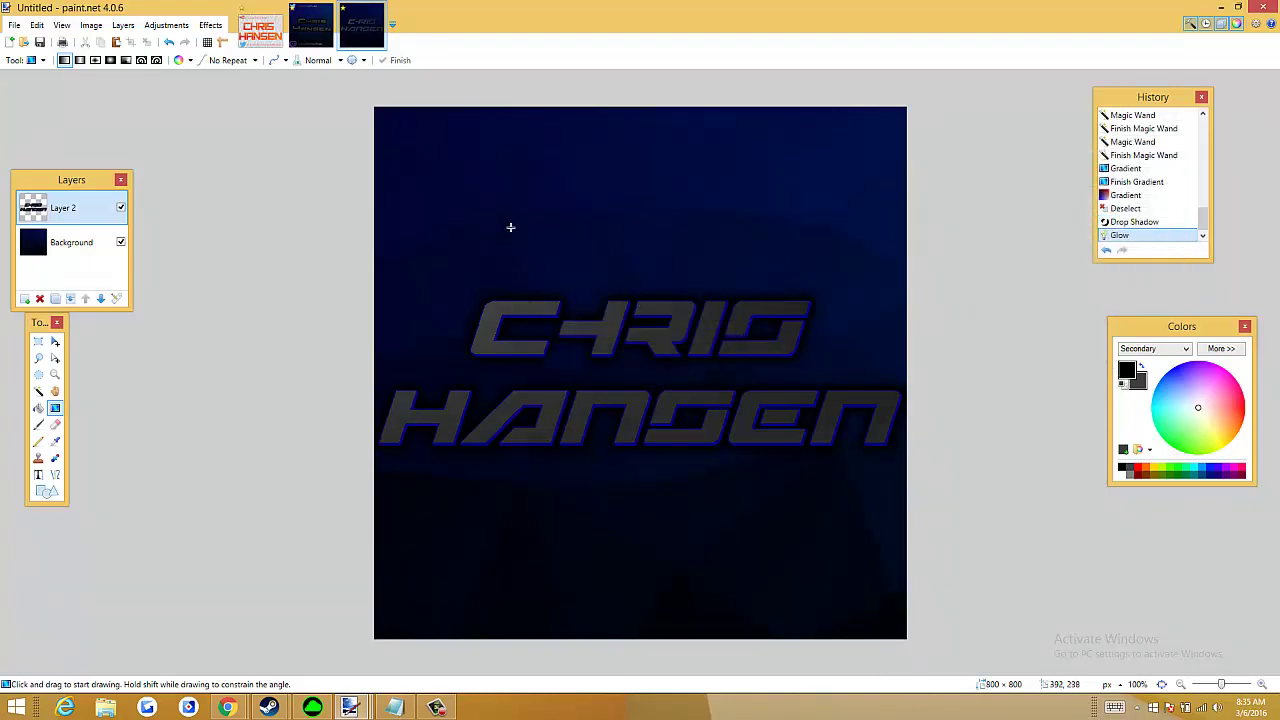
left_click(210, 25)
Apply a black Outline Object effect with width 7 and softness 255 to the lettering
mouse_move(258, 152)
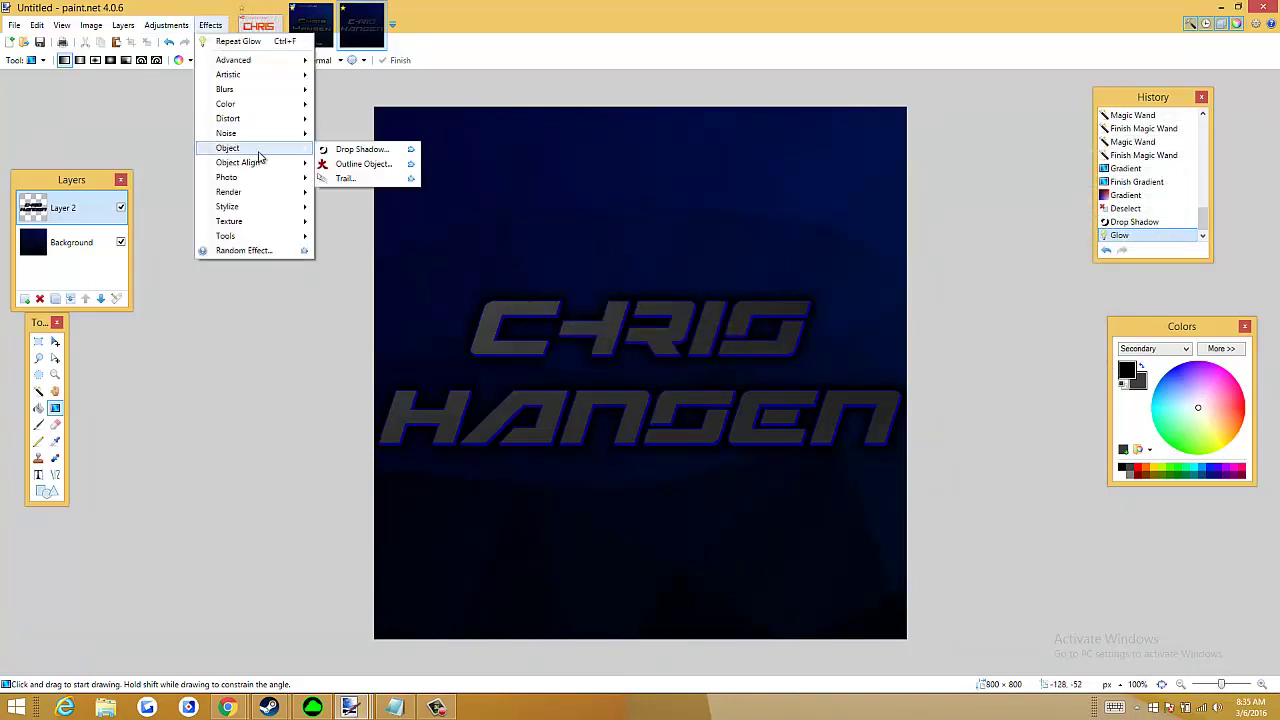
left_click(362, 164)
left_click_drag(503, 190, 1080, 165)
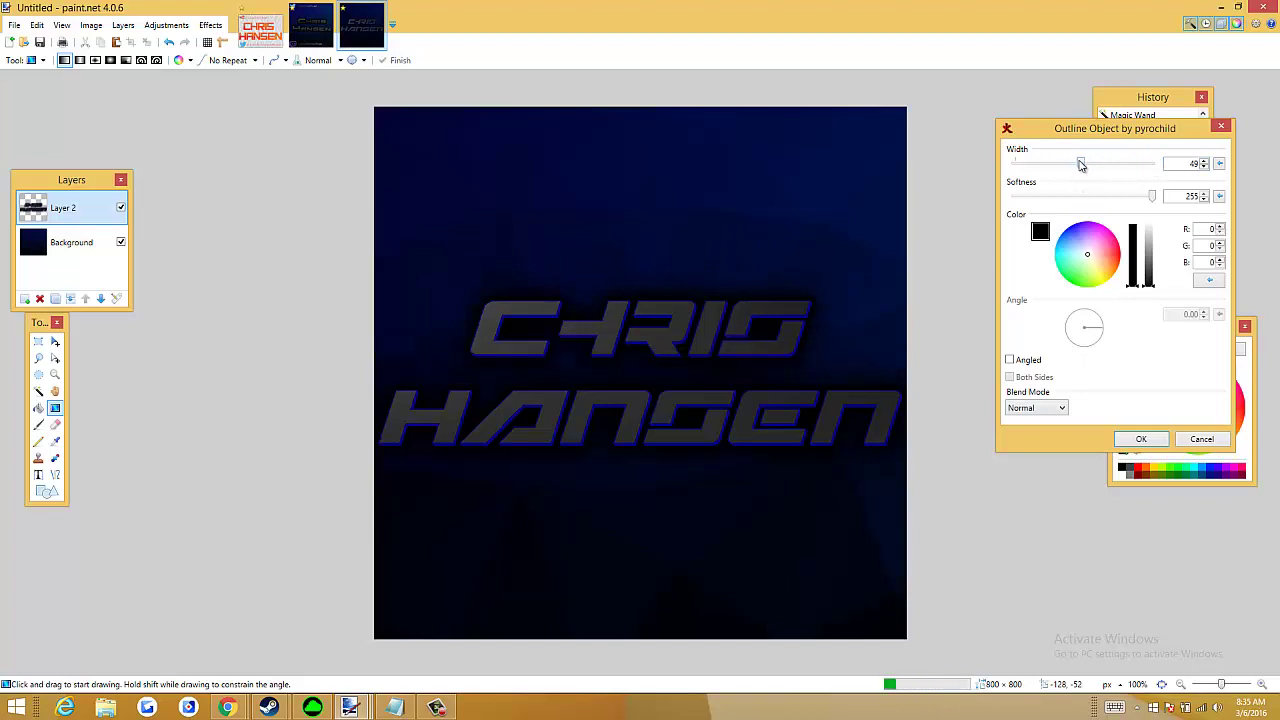
mouse_move(1152, 196)
left_mouse_down()
mouse_move(1094, 196)
mouse_move(1156, 198)
left_mouse_up()
left_click_drag(1083, 165, 1025, 166)
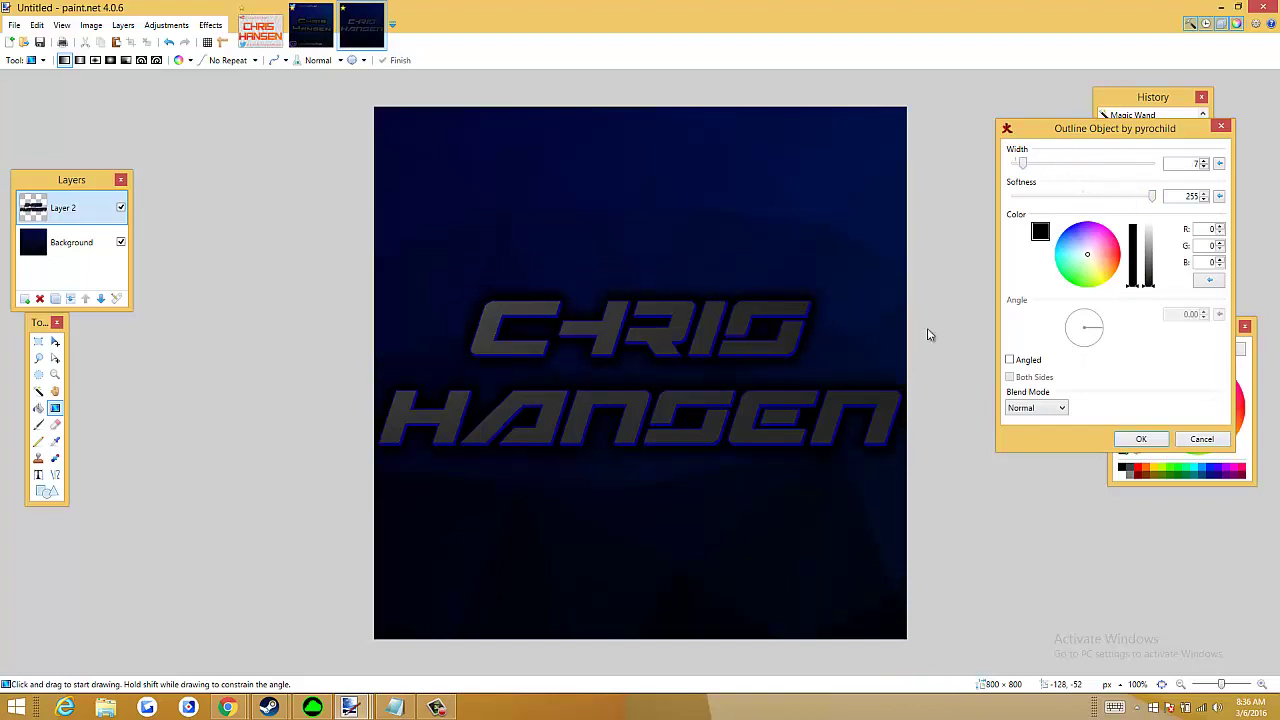
left_click(1141, 440)
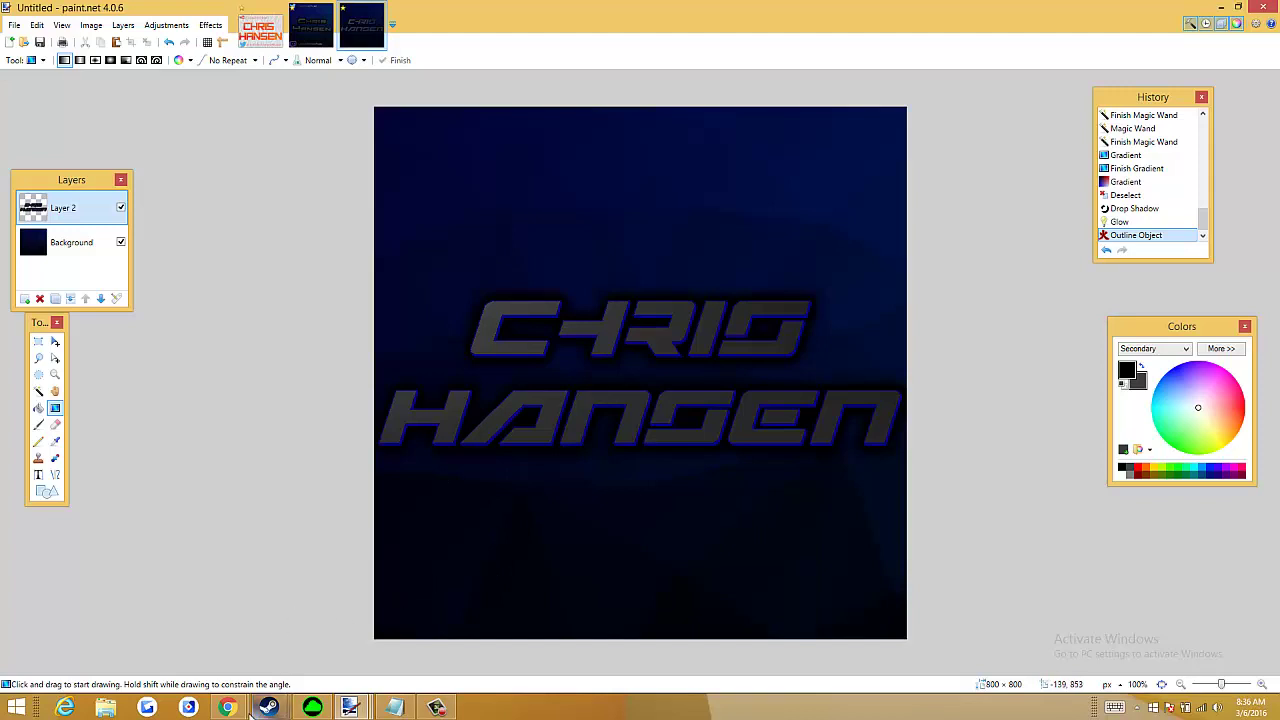
Bring up Chrome's twitter logo image results and try opening the bird image's link in a new tab
mouse_move(238, 708)
left_click(278, 638)
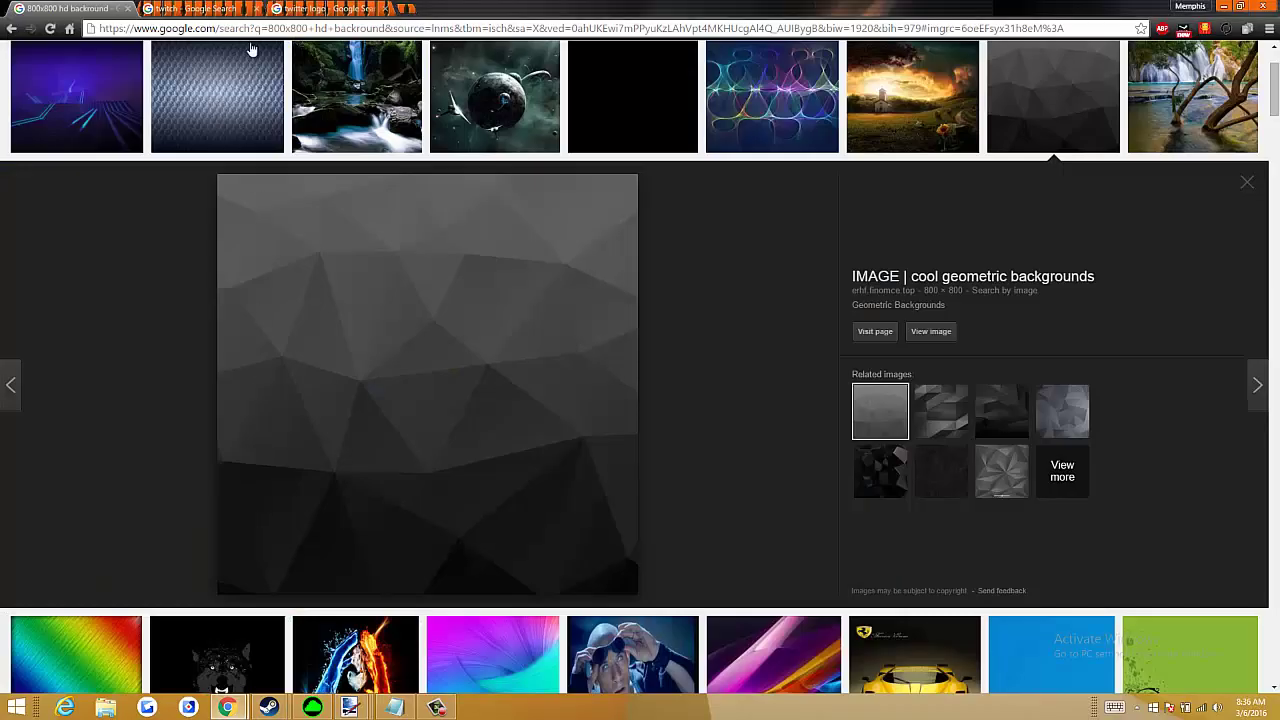
left_click(195, 8)
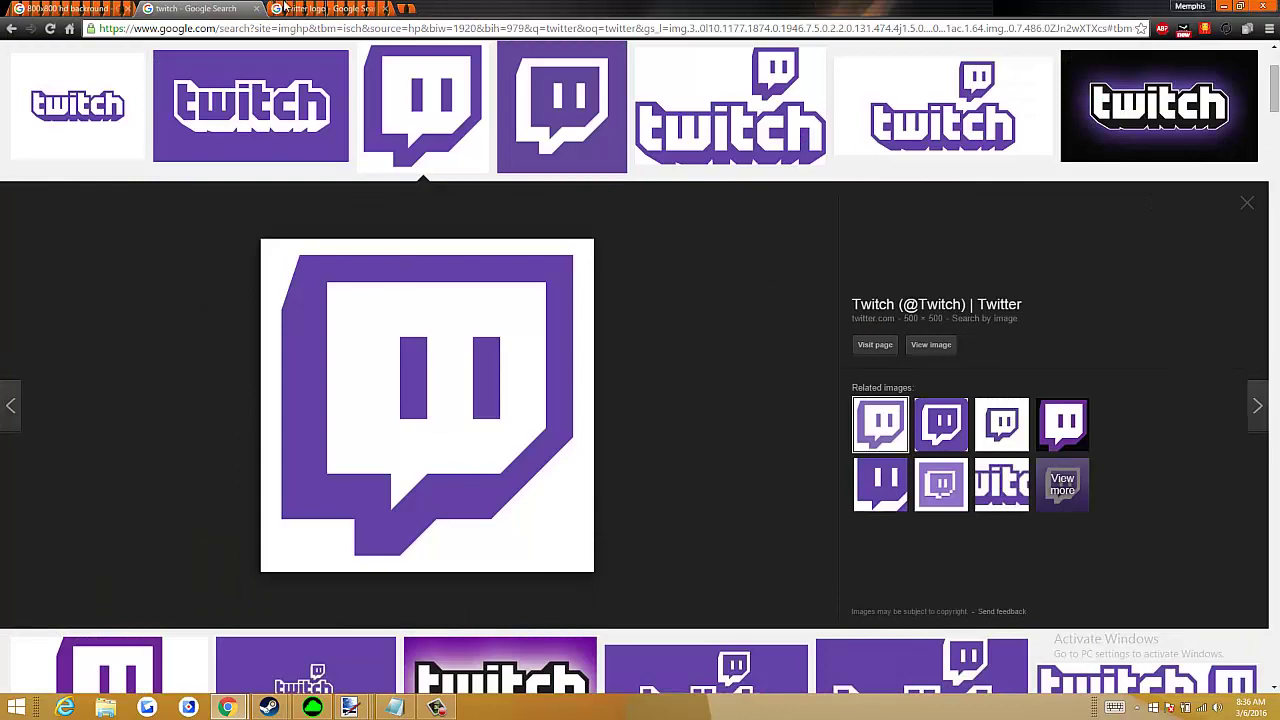
left_click(286, 8)
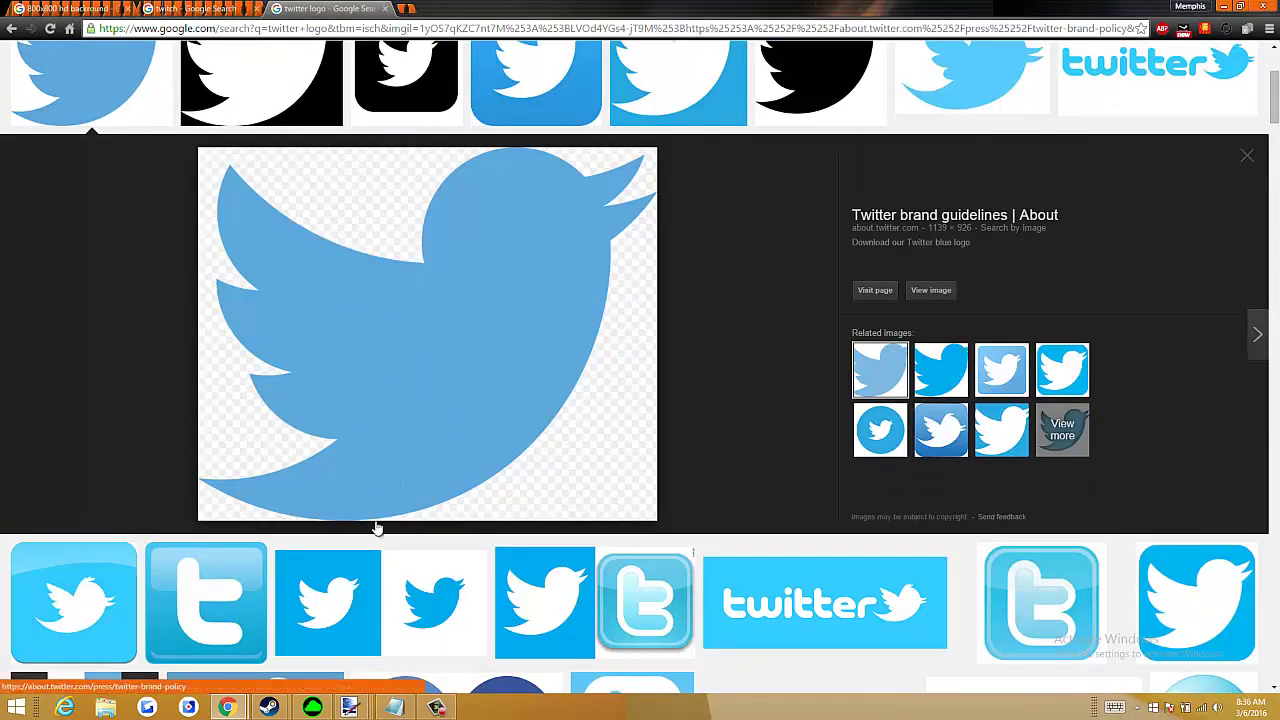
right_click(381, 369)
left_click(434, 507)
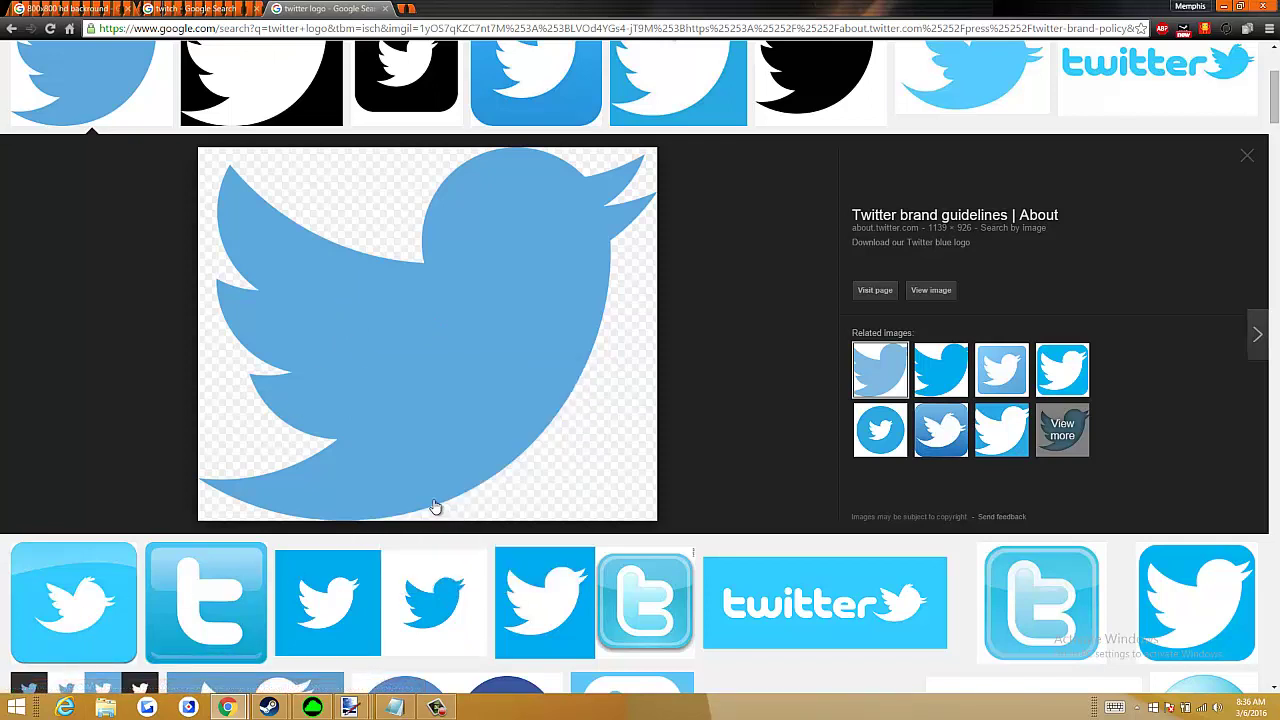
left_click(514, 8)
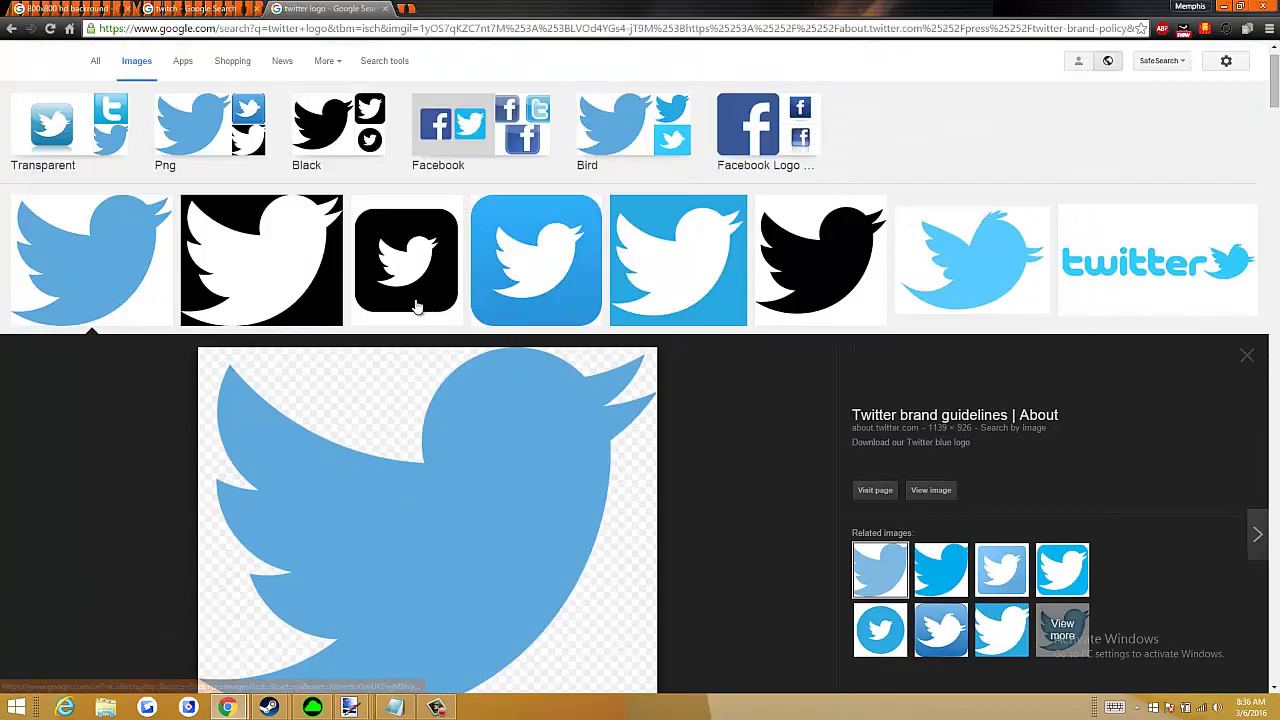
Copy the large blue Twitter bird preview image to the clipboard
scroll(358, 418, "down", 3)
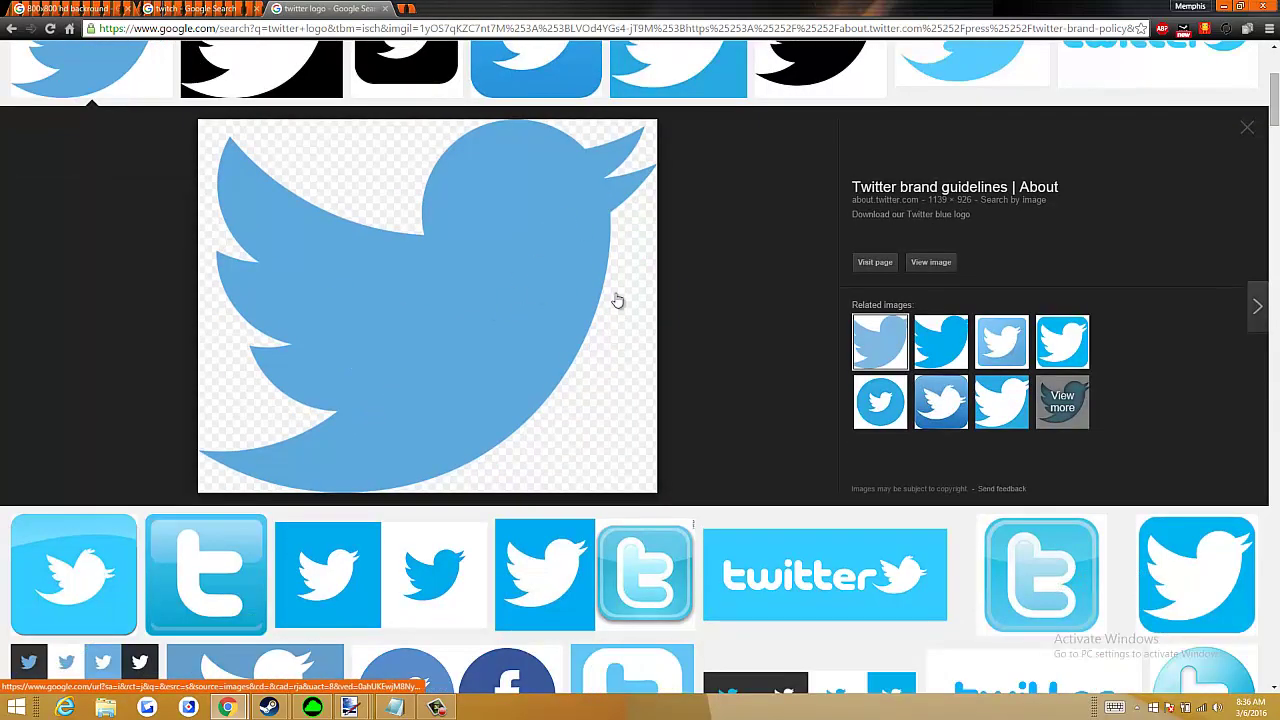
key("ctrl+shift+Tab")
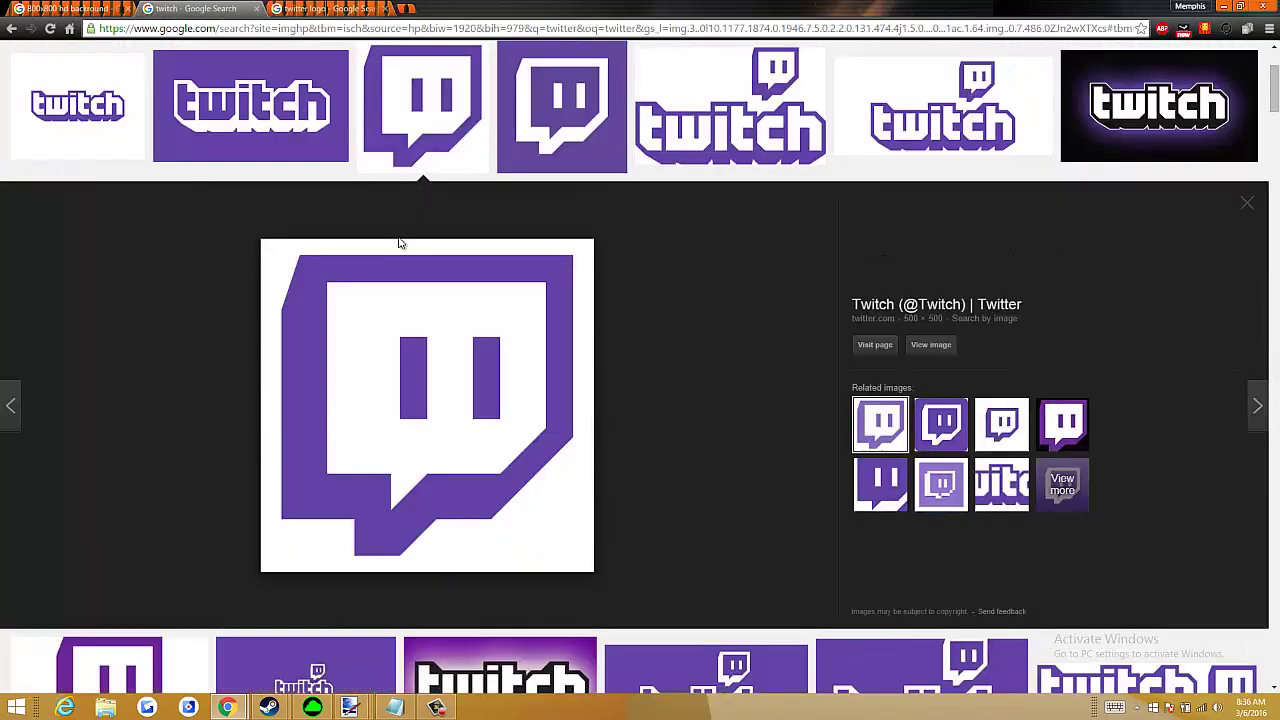
left_click(298, 8)
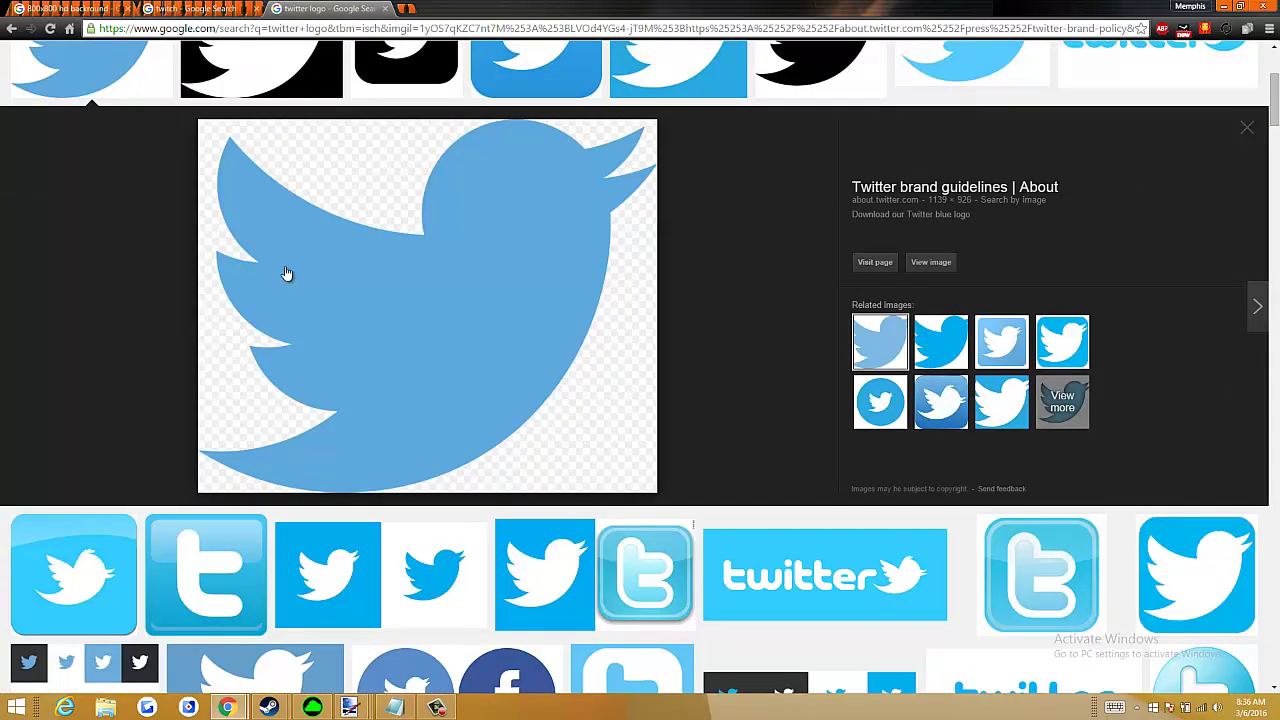
right_click(400, 266)
left_click(465, 405)
key("alt+Tab")
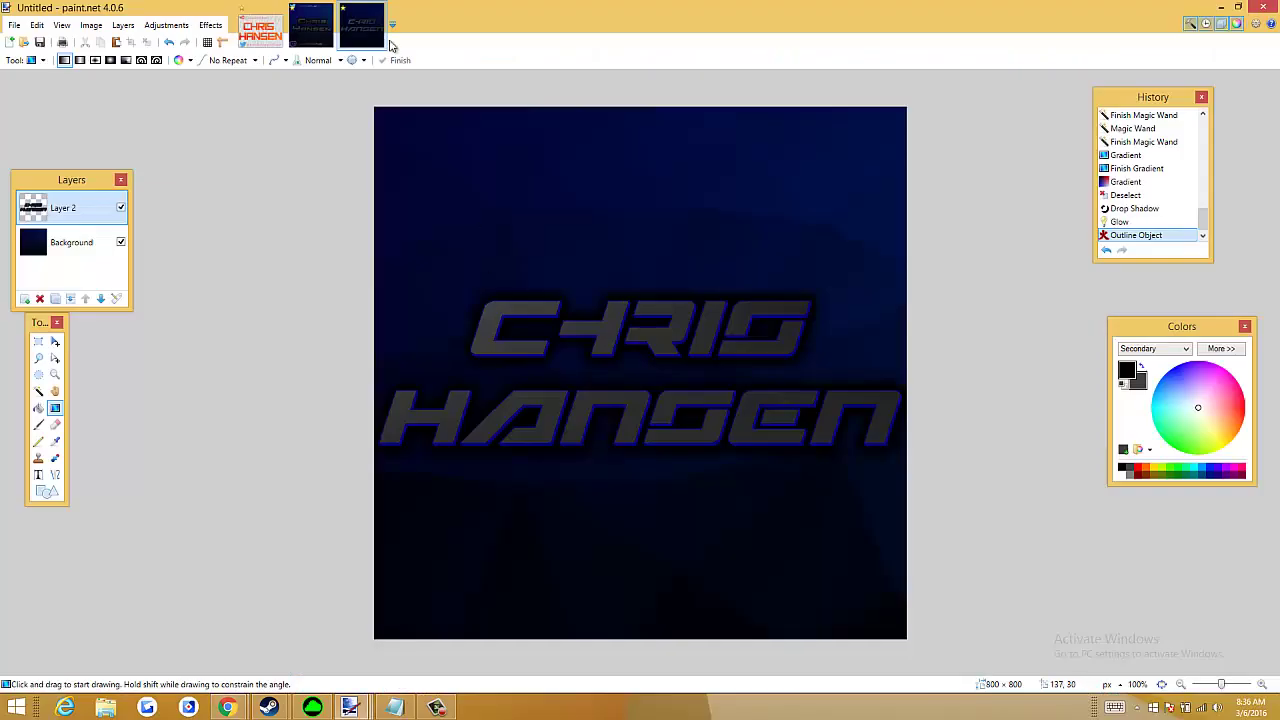
Create a new 800 × 800 image
left_click(16, 26)
left_click(34, 42)
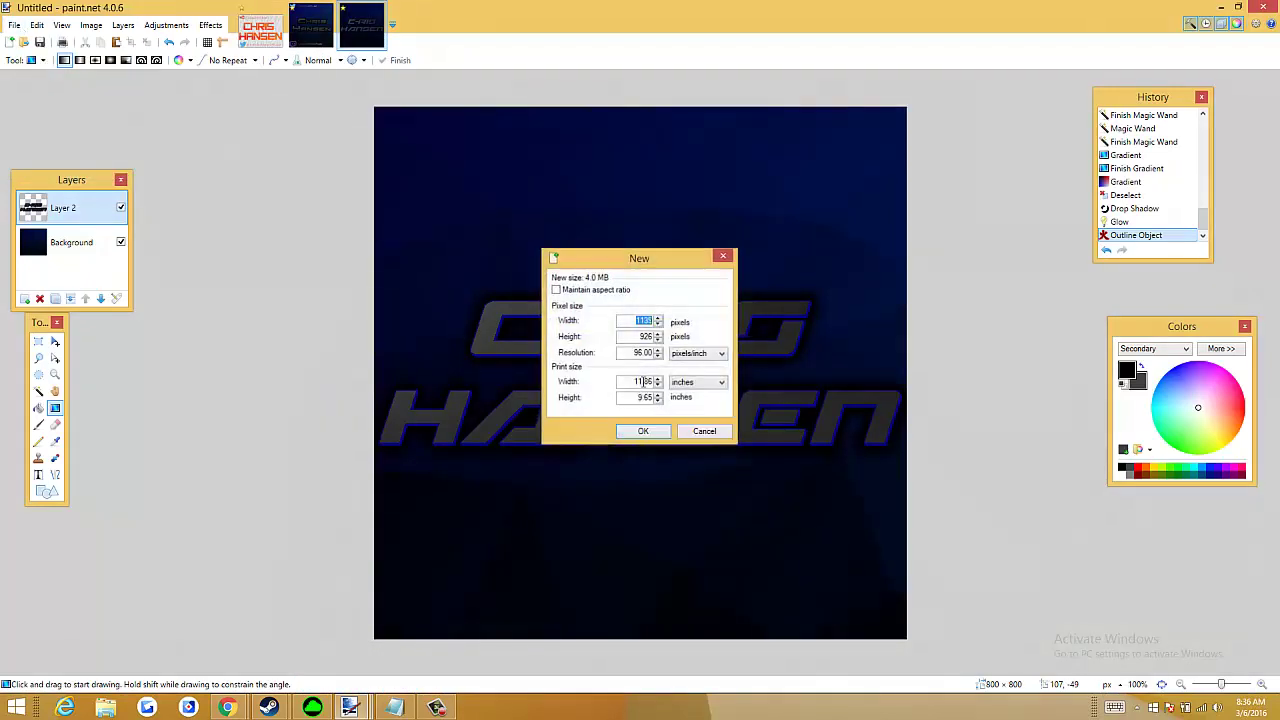
type("8")
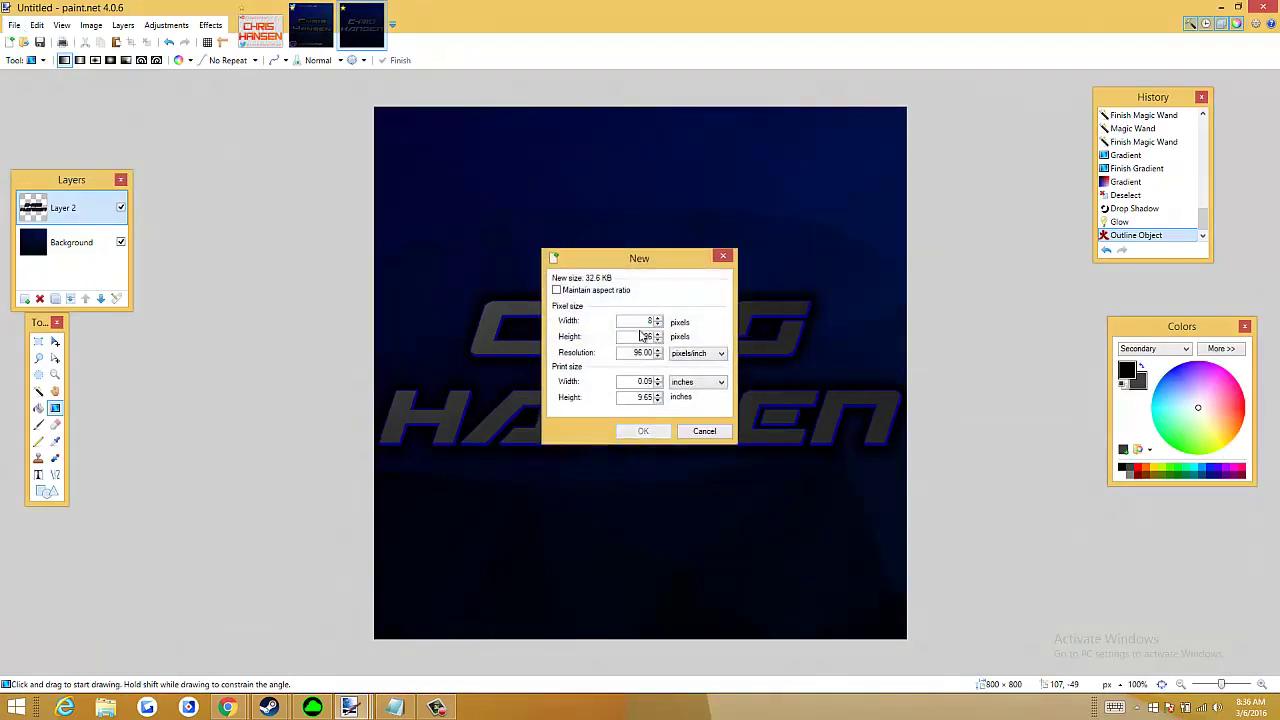
type("00")
key("Return")
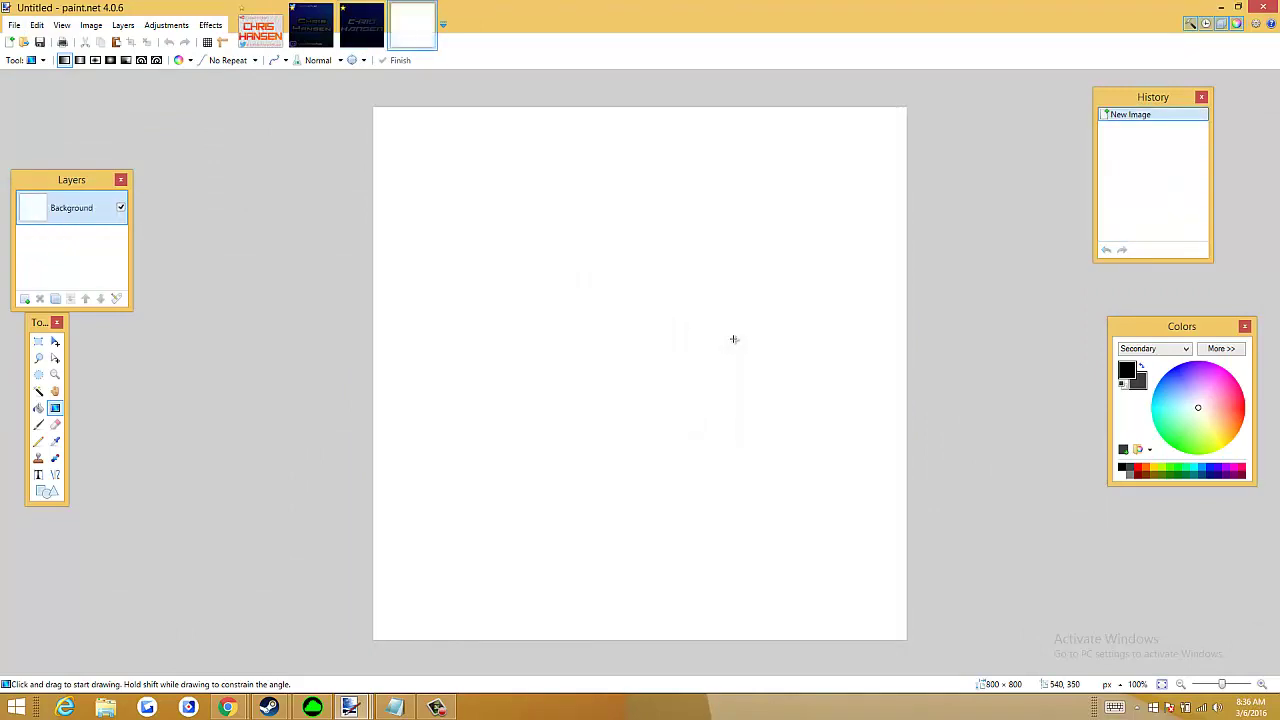
Paste the Twitter bird, keeping the canvas size, and shrink it onto the canvas
key("ctrl+v")
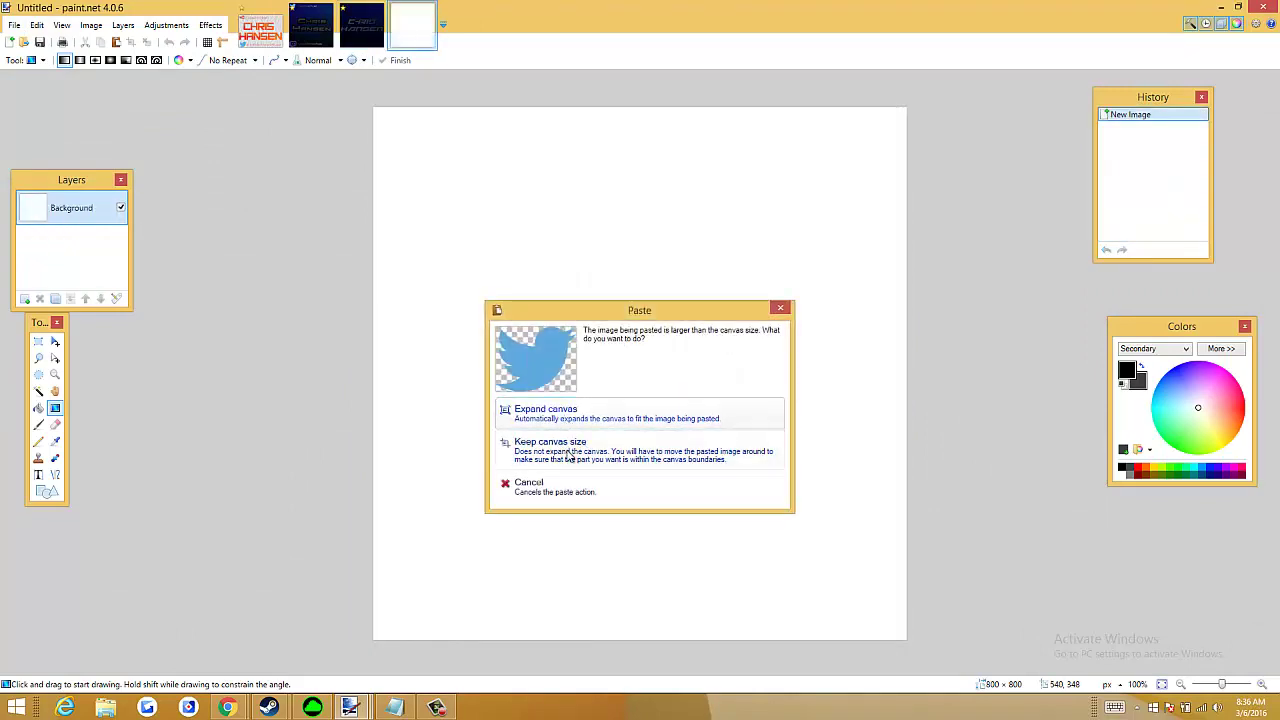
left_click(568, 453)
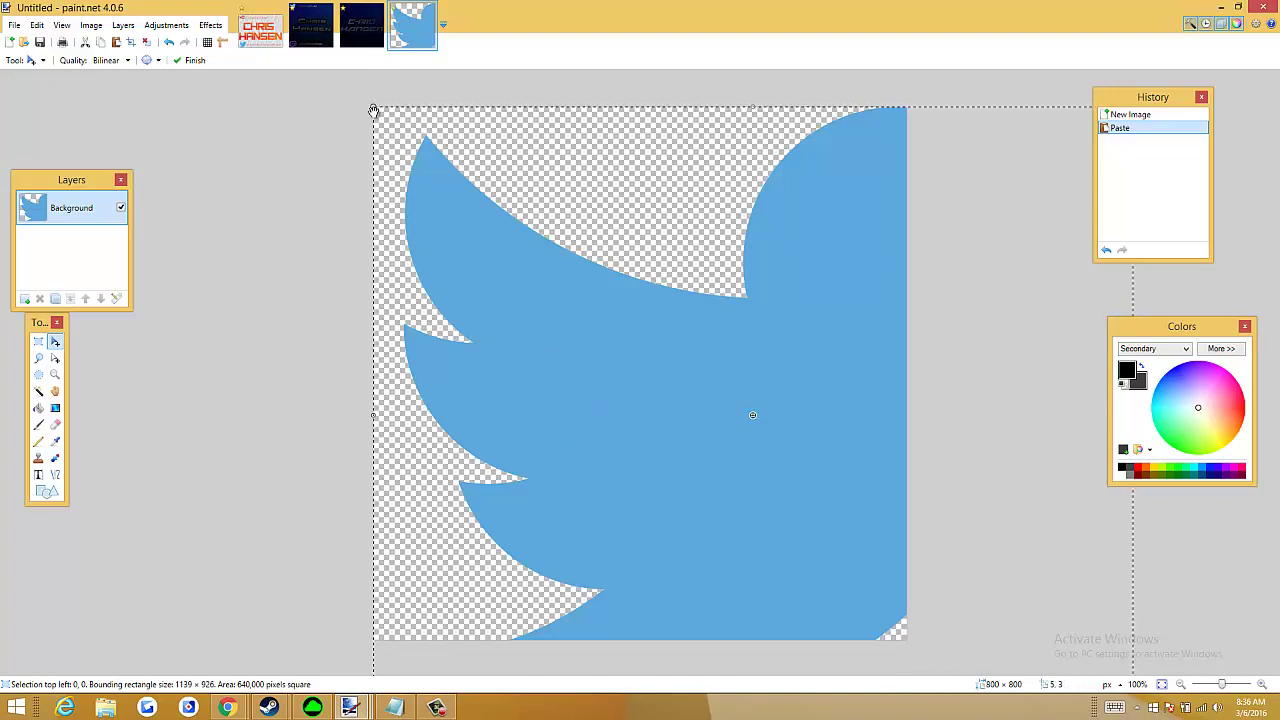
left_click_drag(375, 113, 785, 357)
left_click_drag(822, 419, 463, 191)
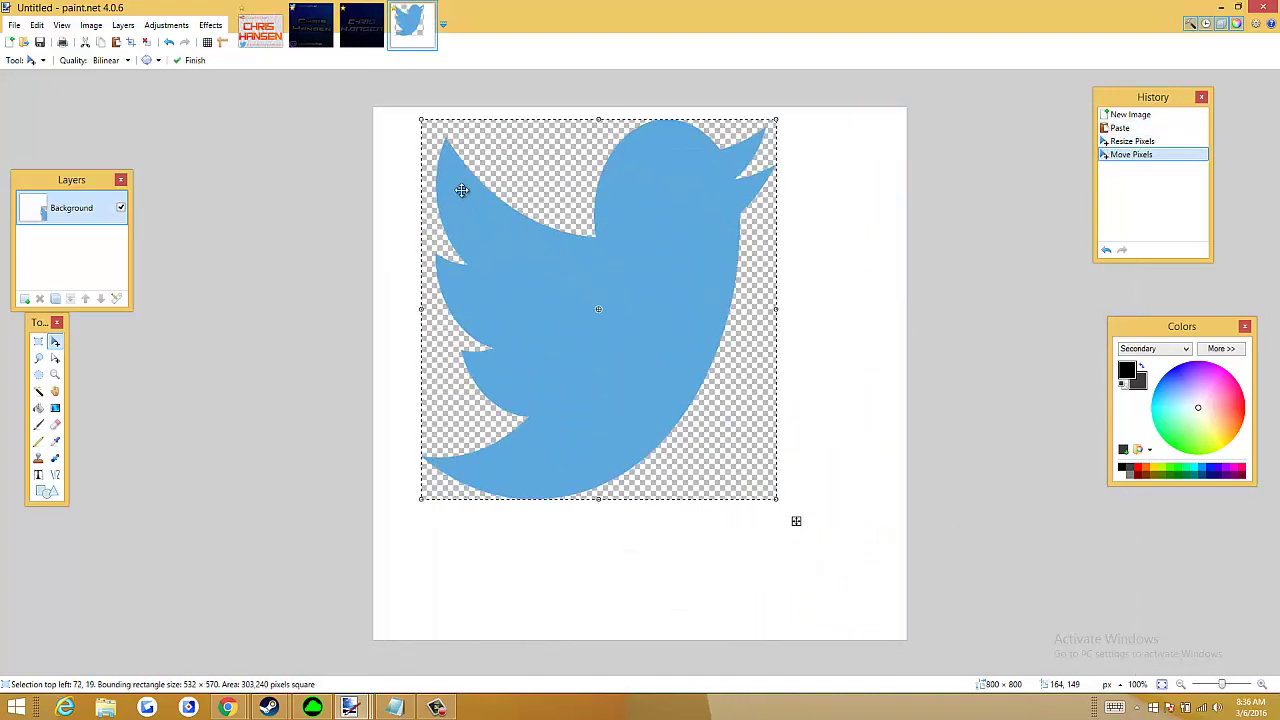
left_click_drag(425, 136, 560, 241)
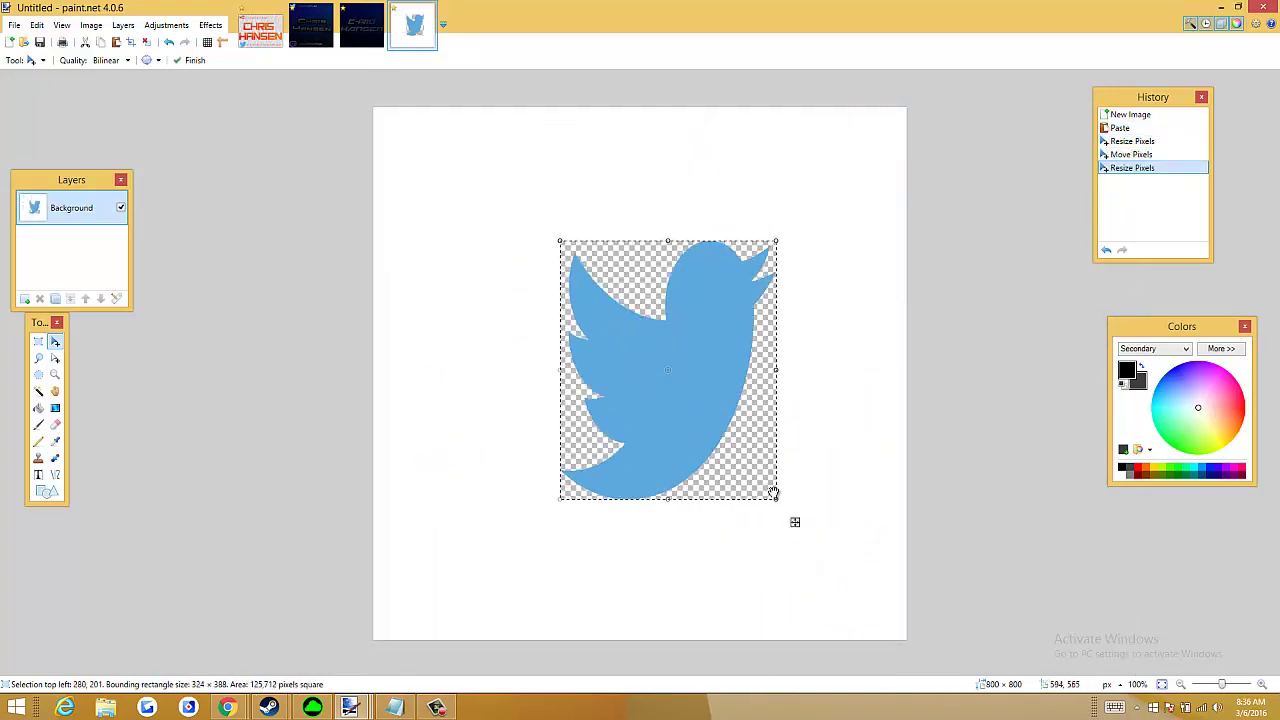
left_click_drag(772, 473, 766, 446)
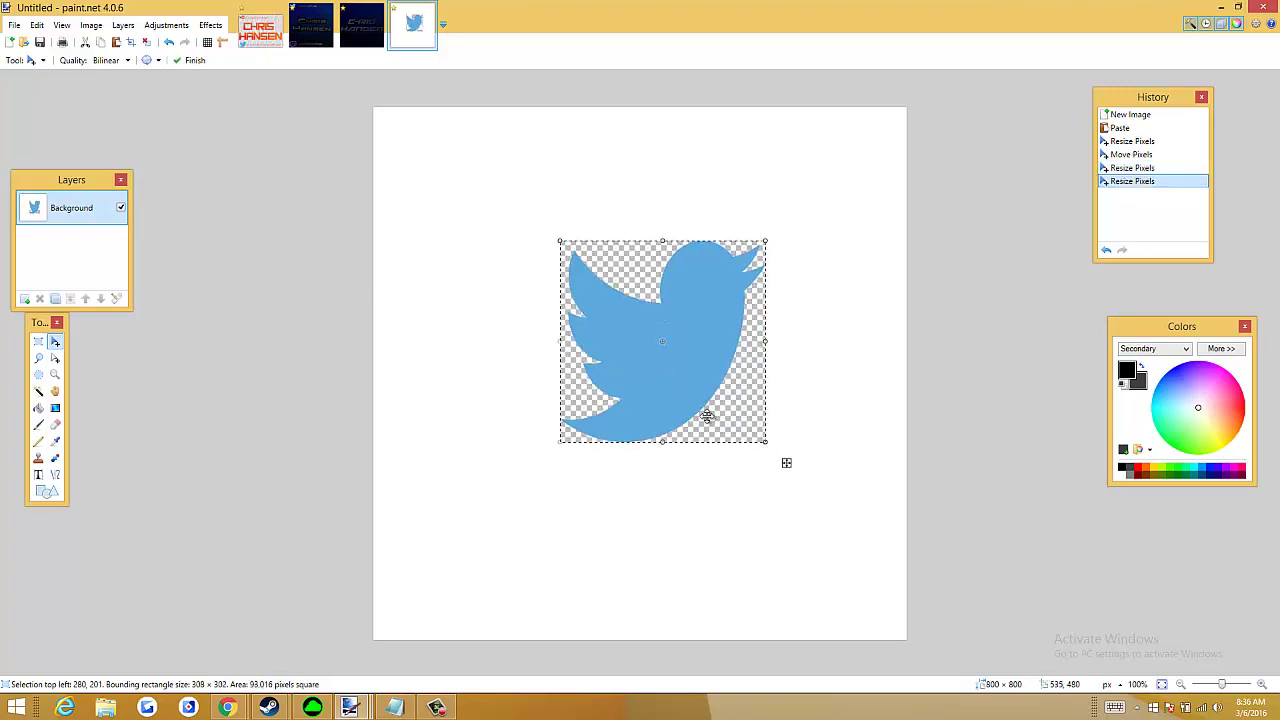
left_click(466, 244)
Cut everything off the canvas, leaving it fully transparent
key("ctrl+a")
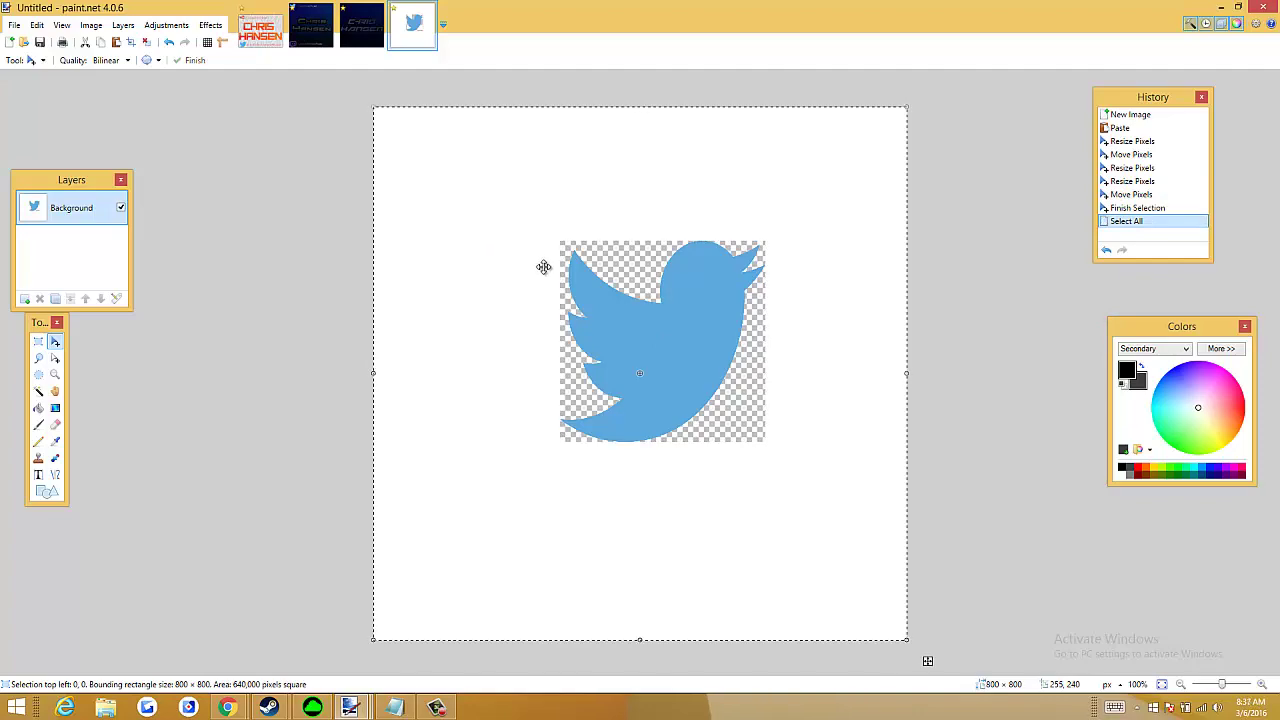
key("ctrl+x")
key("ctrl+v")
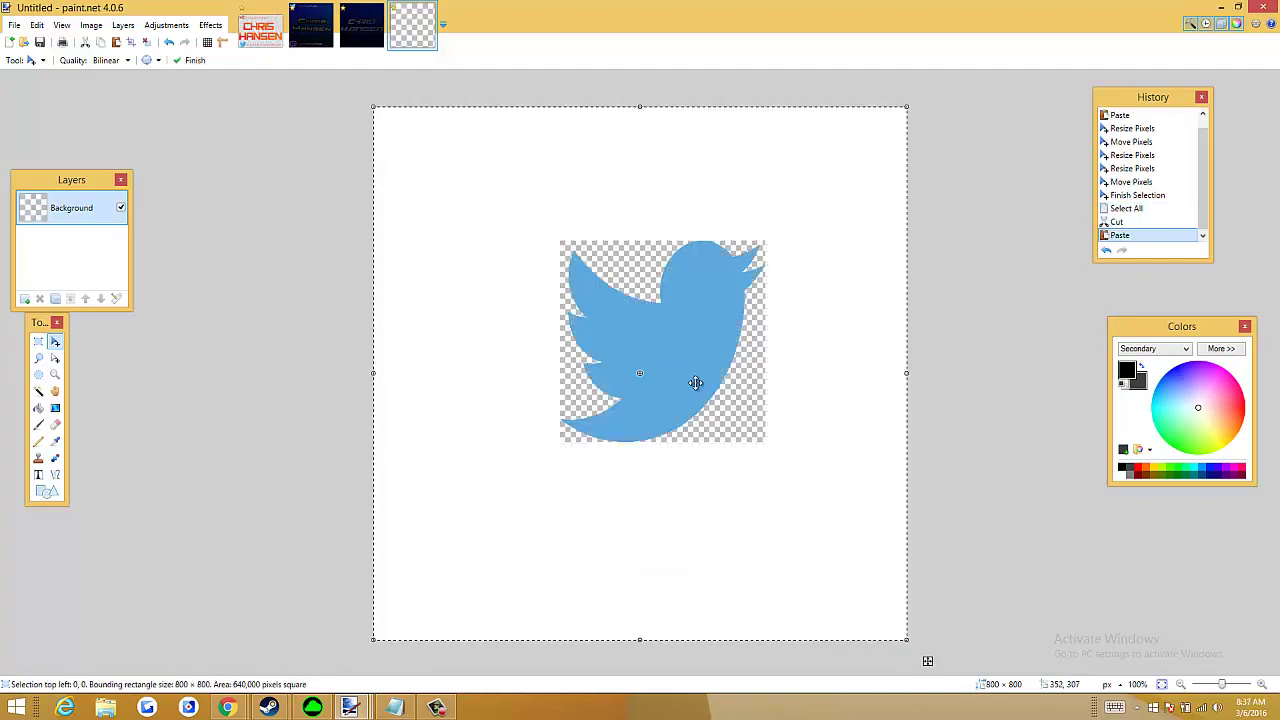
key("ctrl+z")
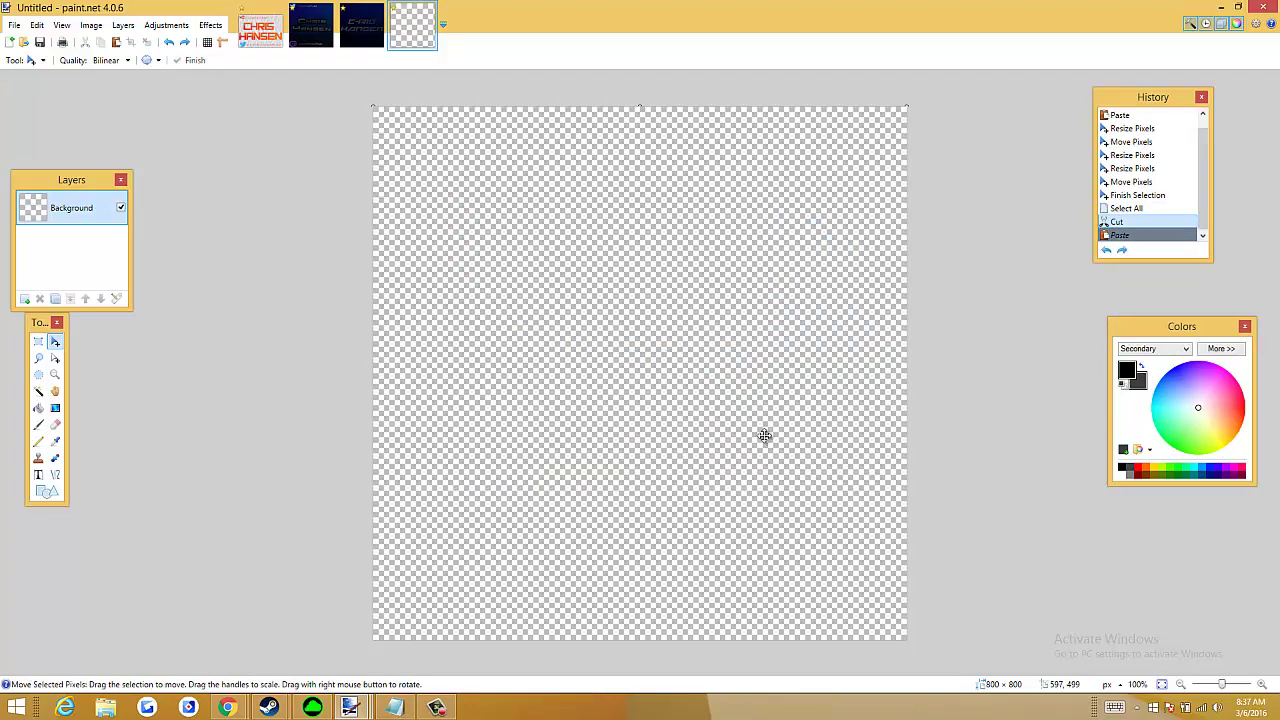
key("alt+Tab")
Copy the bird from Chrome again and paste it onto the 800 × 800 canvas, keeping canvas size
right_click(508, 346)
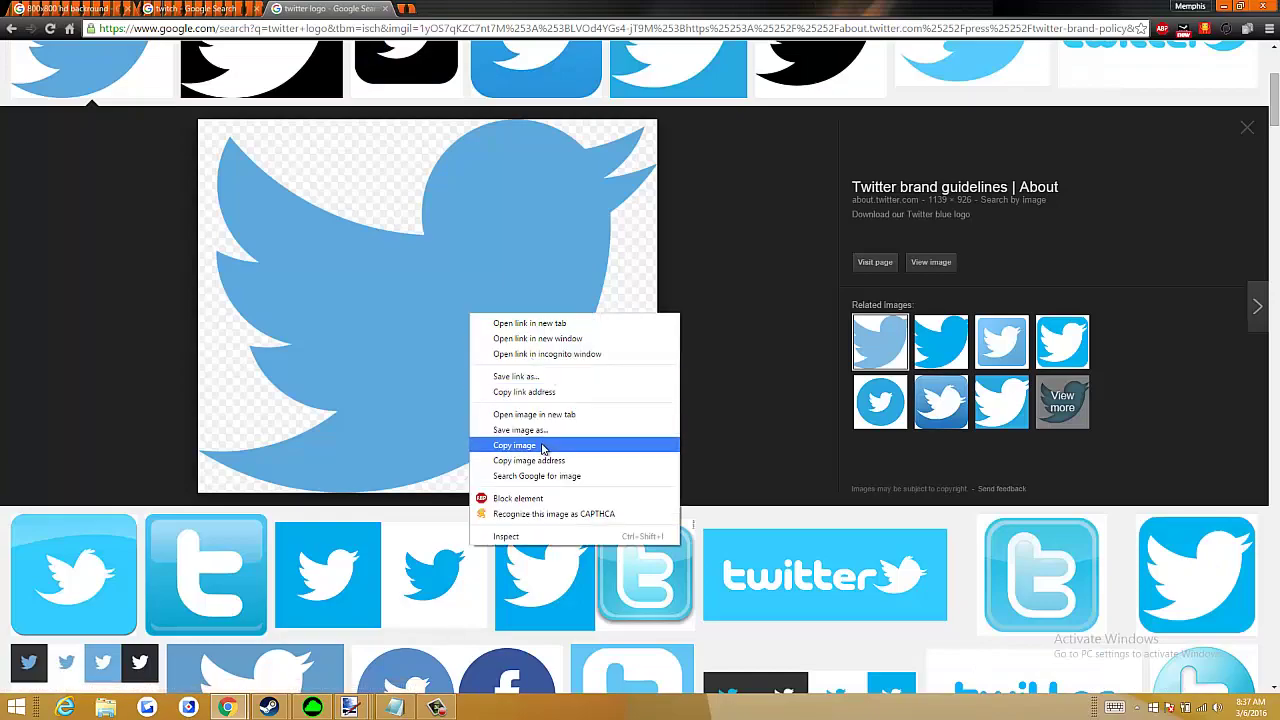
left_click(543, 443)
key("alt+Tab")
key("ctrl+v")
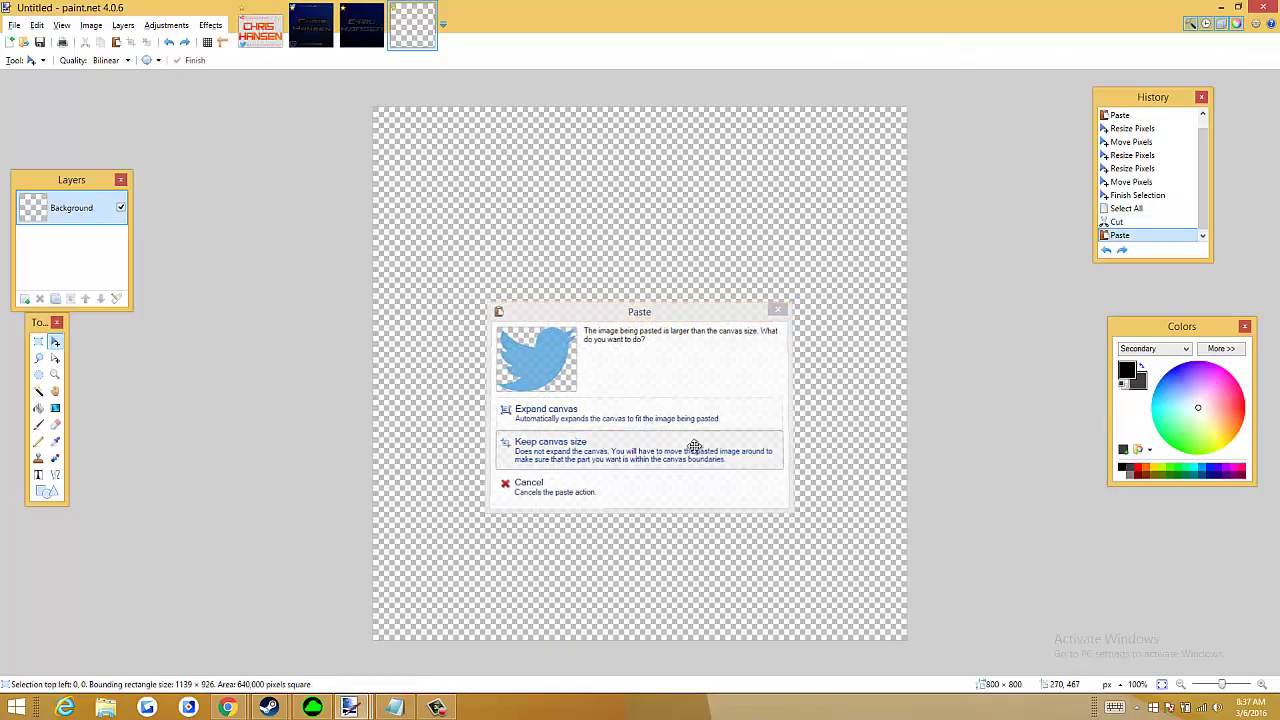
left_click(614, 448)
Scale the pasted bird down to a small 148 × 119 px logo
left_click_drag(409, 145, 414, 194)
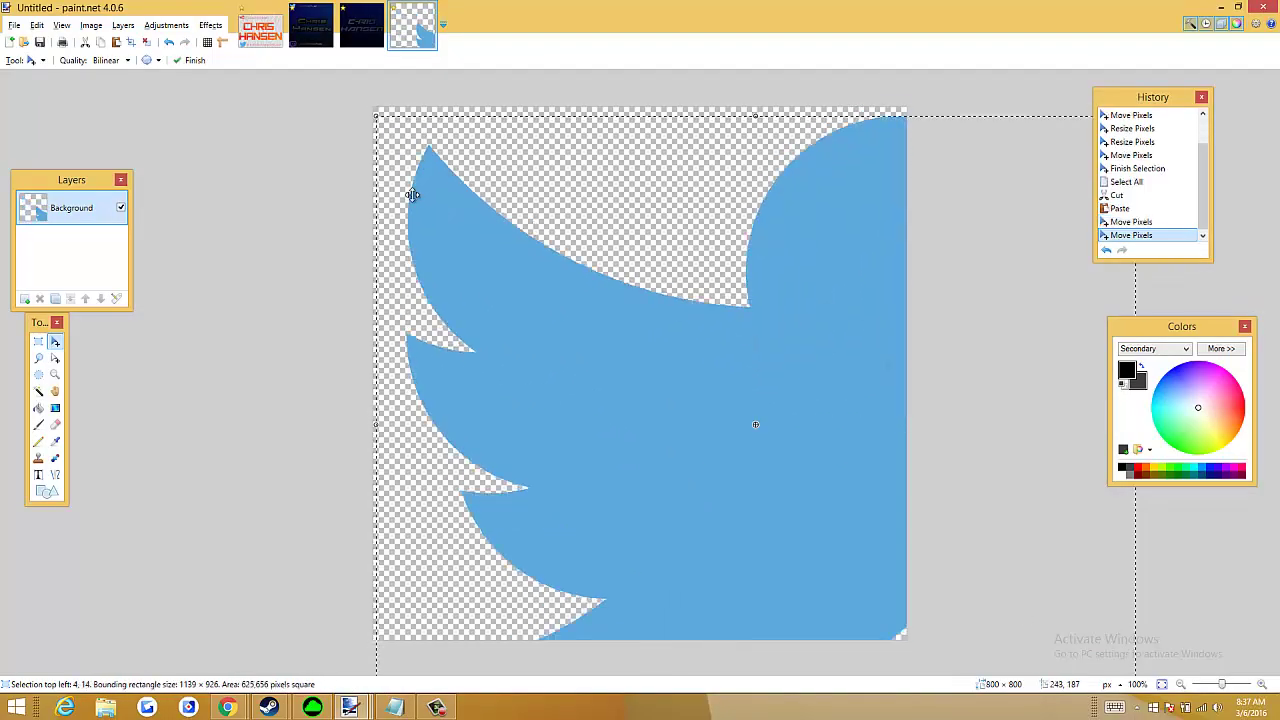
left_click_drag(383, 125, 570, 289)
left_click_drag(749, 423, 564, 284)
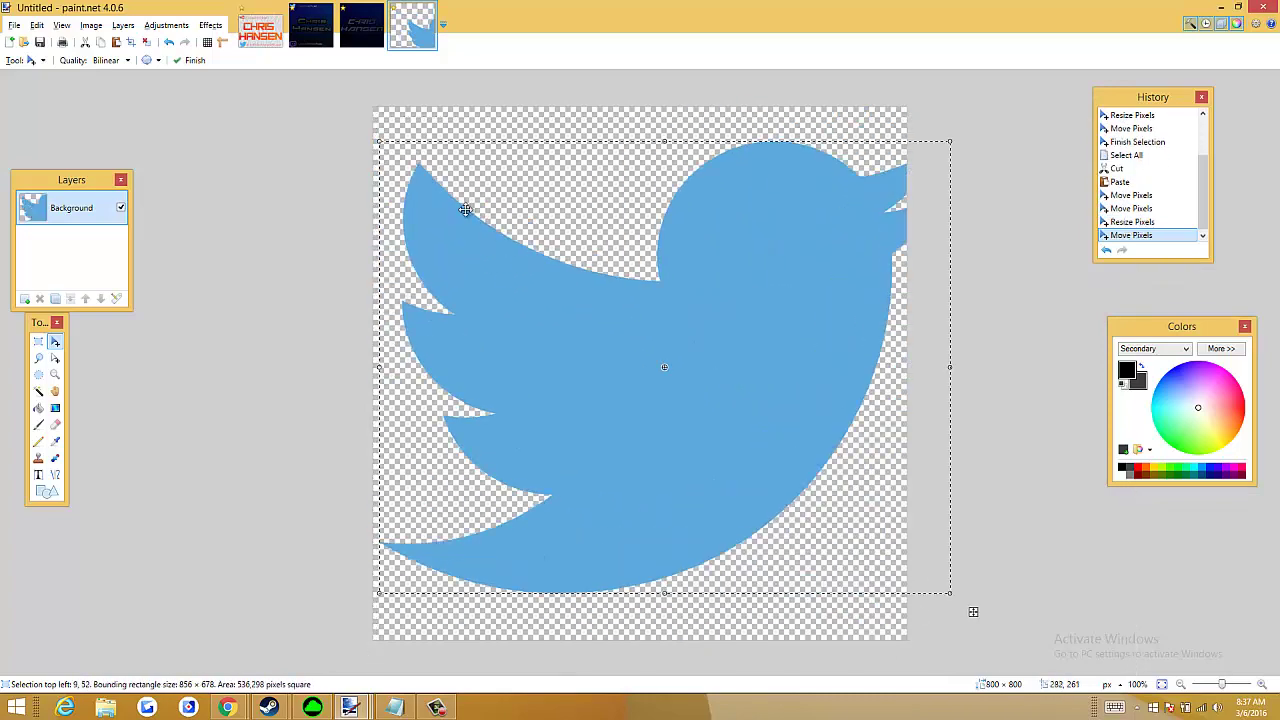
left_click_drag(379, 145, 586, 286)
key("ctrl+z")
left_click_drag(690, 401, 532, 249)
left_click_drag(429, 134, 697, 361)
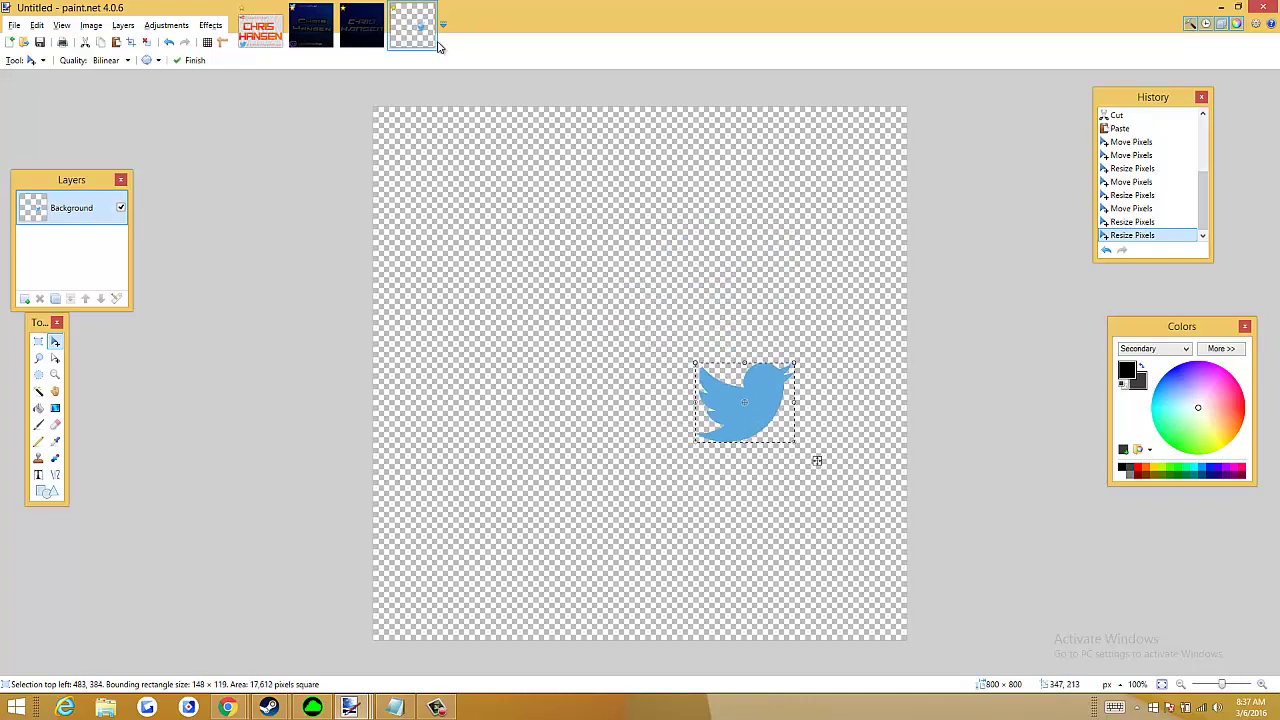
left_click(343, 24)
Paste the bird into the CHRIS HANSEN image, place it top-left at 98 × 81 px, and deselect
key("ctrl+v")
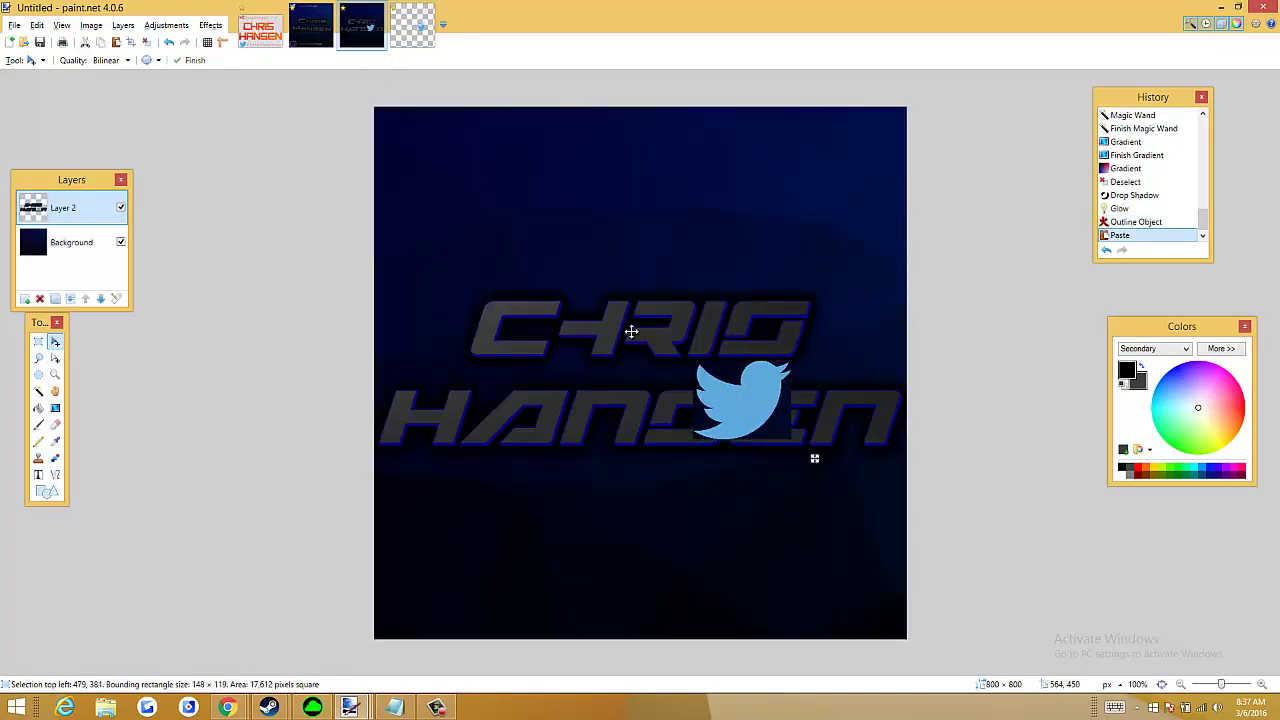
left_click_drag(745, 400, 408, 164)
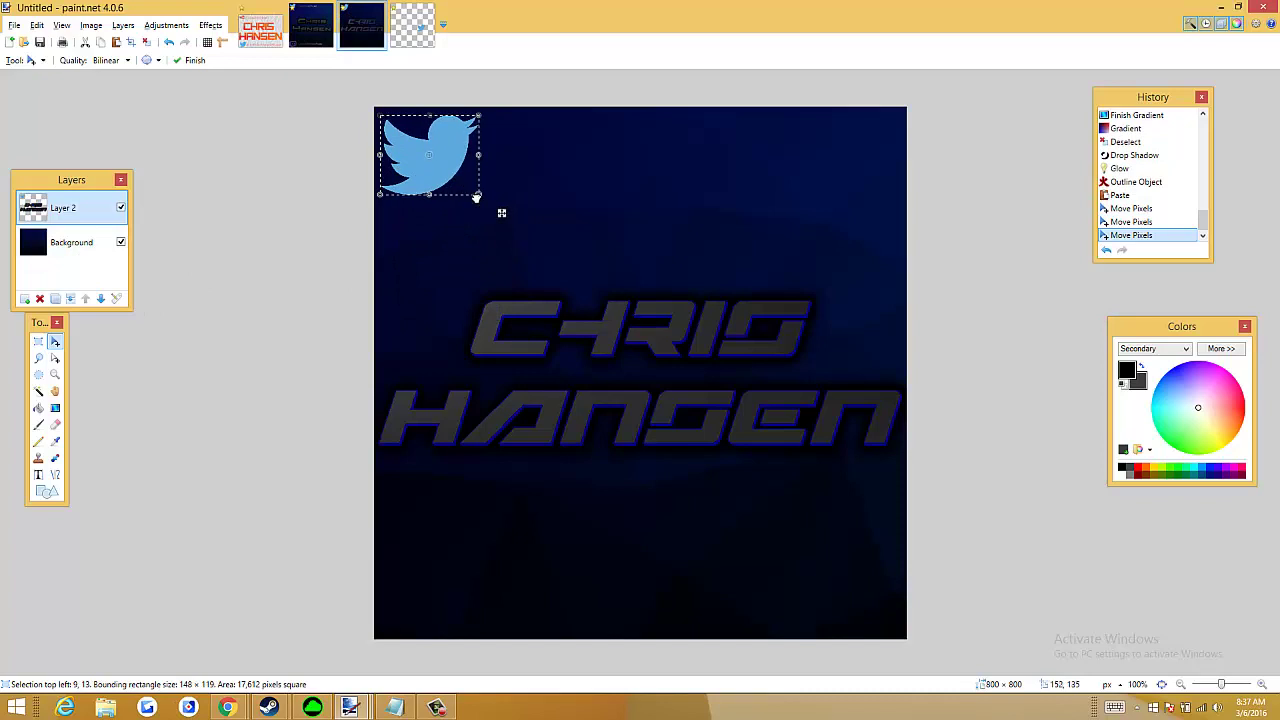
left_click_drag(476, 197, 444, 172)
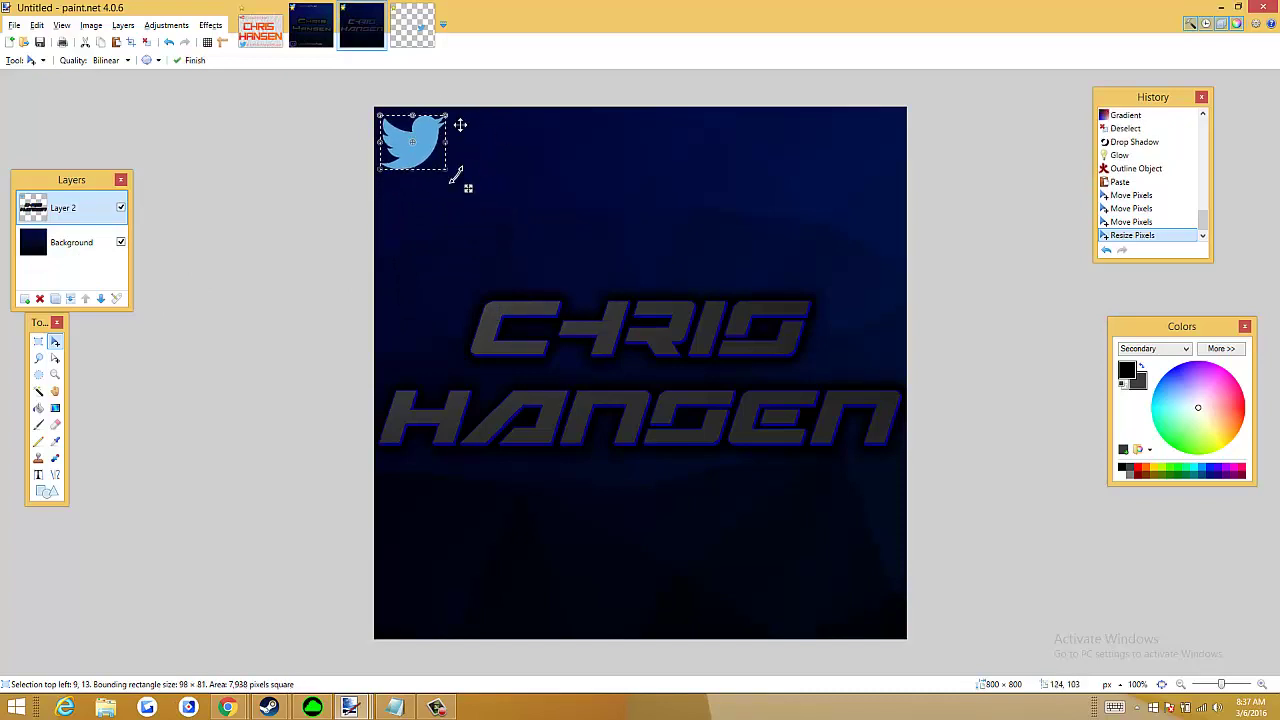
left_click(147, 43)
left_click(39, 477)
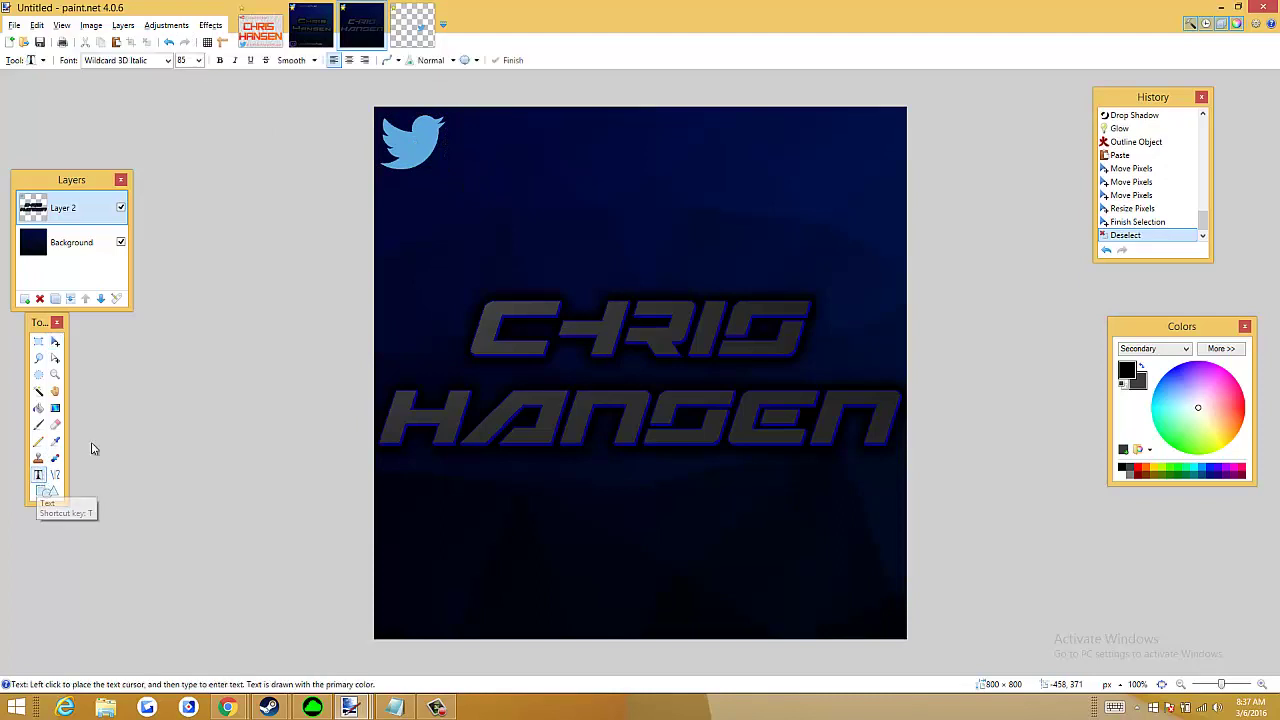
Start a text box beside the bird using the Top Secret font
left_click(460, 130)
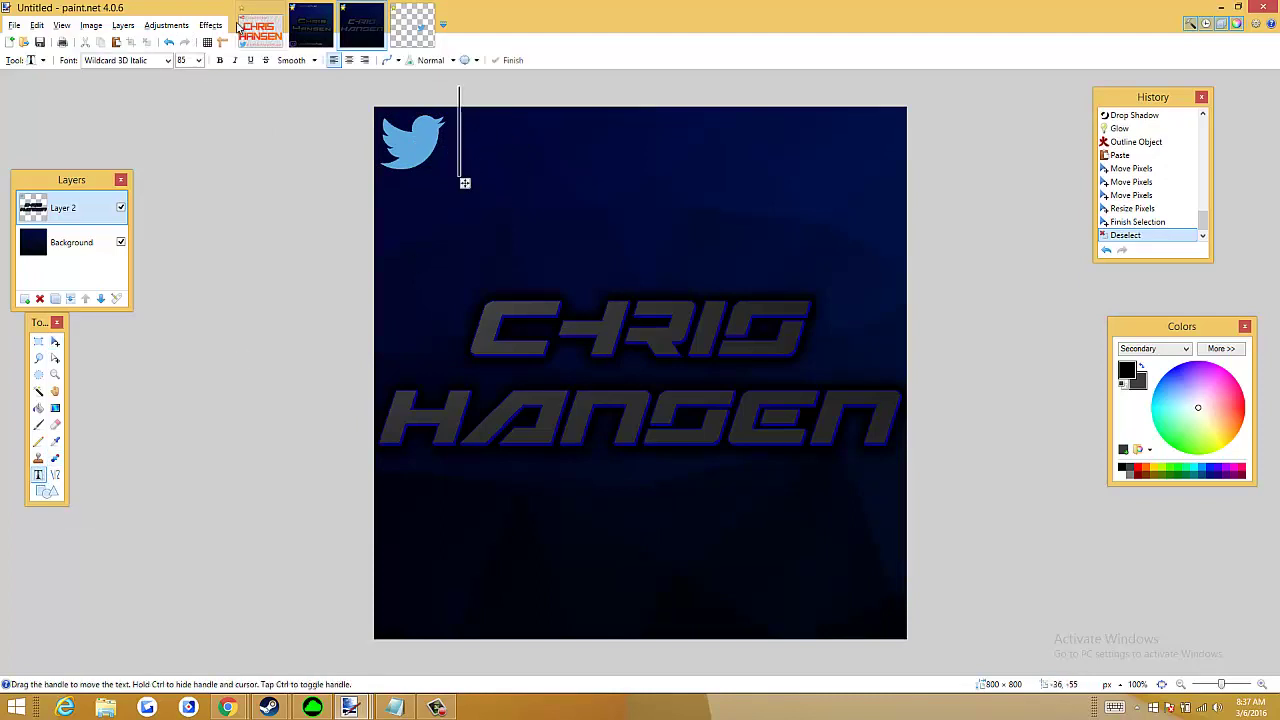
left_click(184, 61)
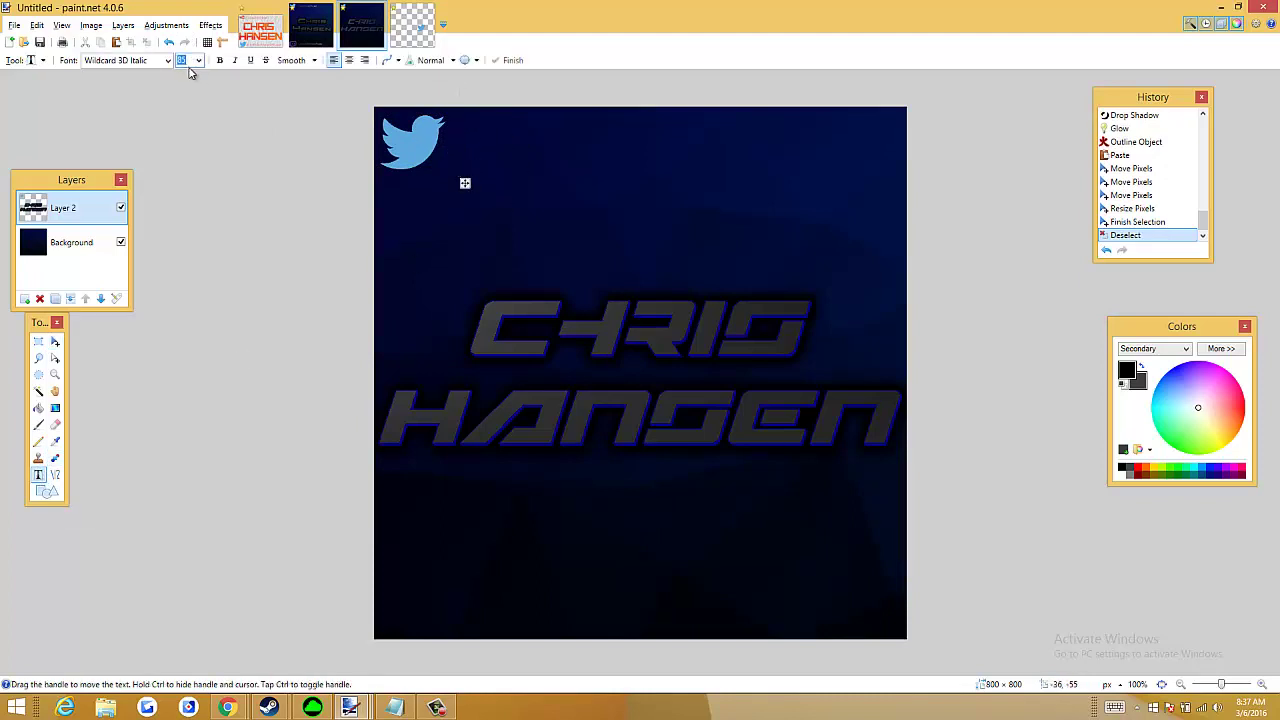
left_click(125, 62)
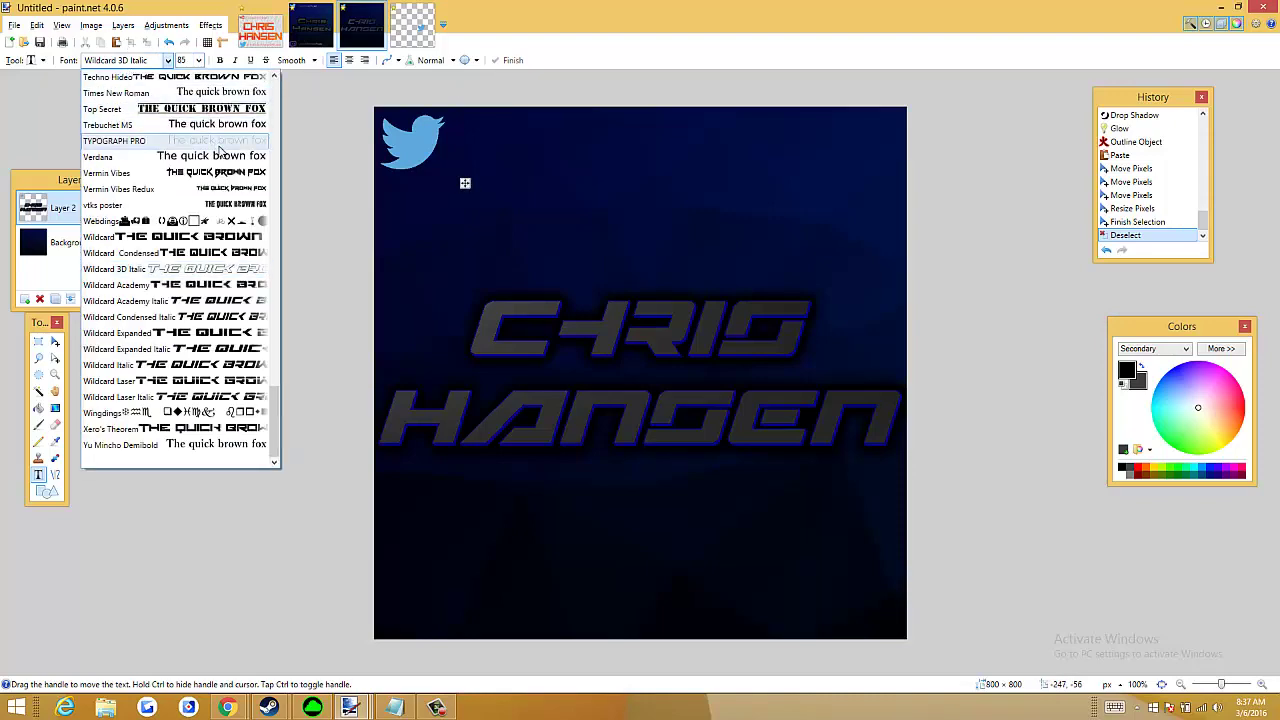
scroll(232, 150, "up", 3)
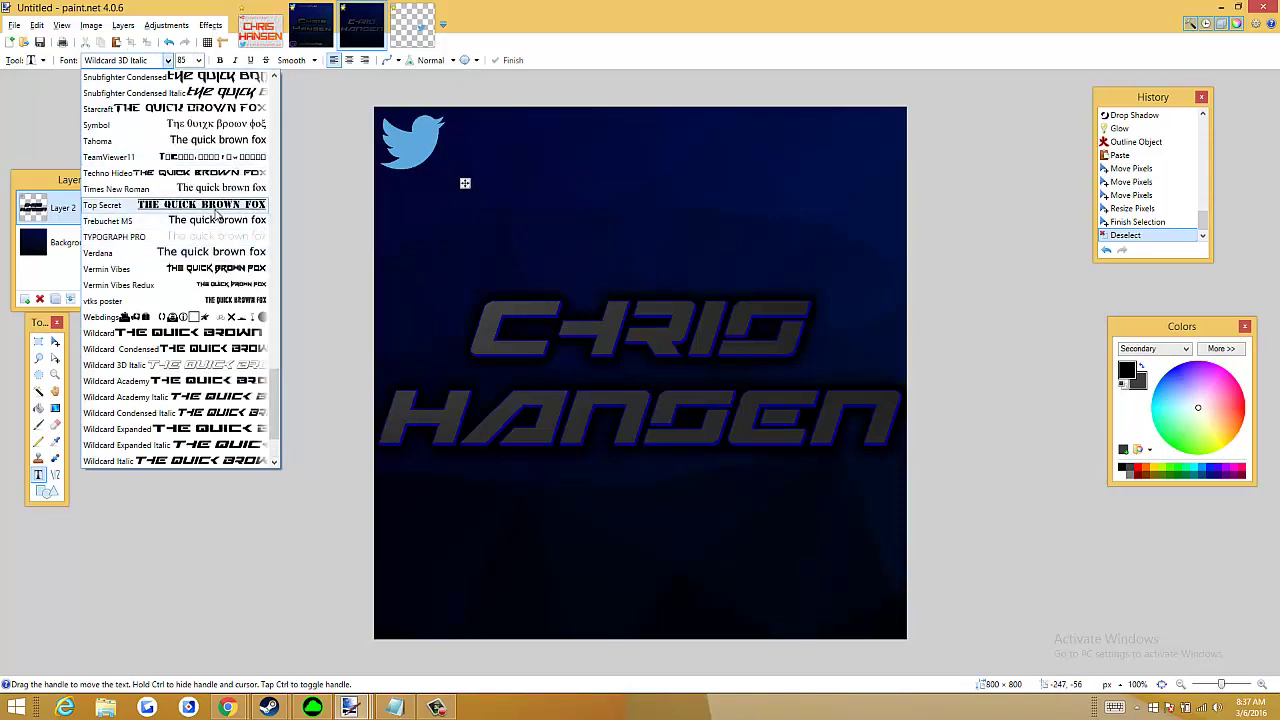
left_click(212, 205)
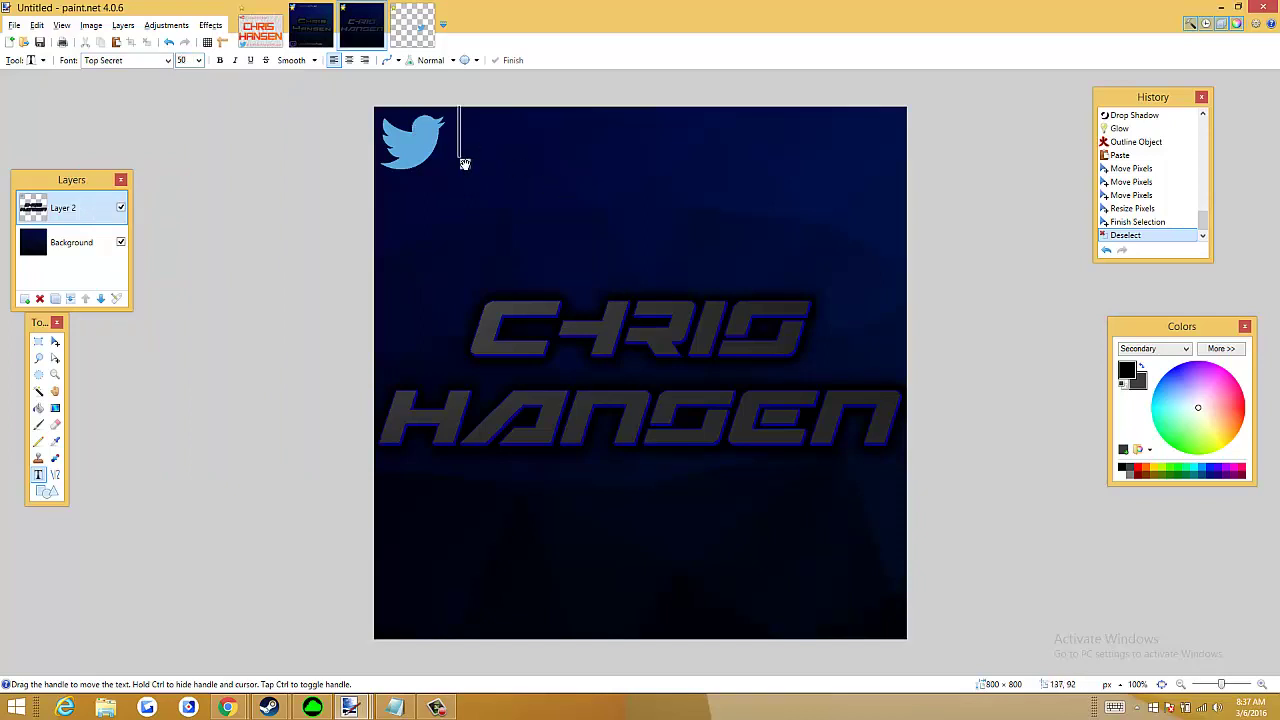
left_click_drag(465, 163, 466, 181)
Type the Twitter handle and reduce the font size so it fits the canvas width
type("@")
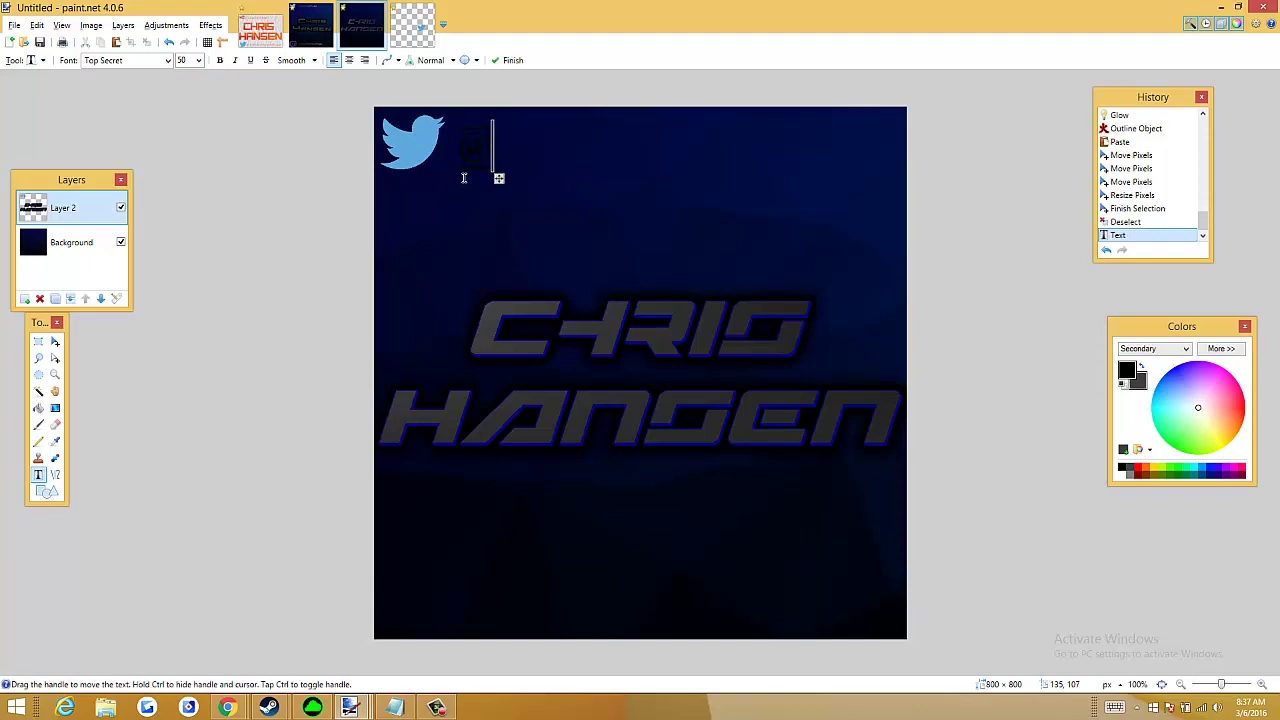
type("THEMCTOXICFGI")
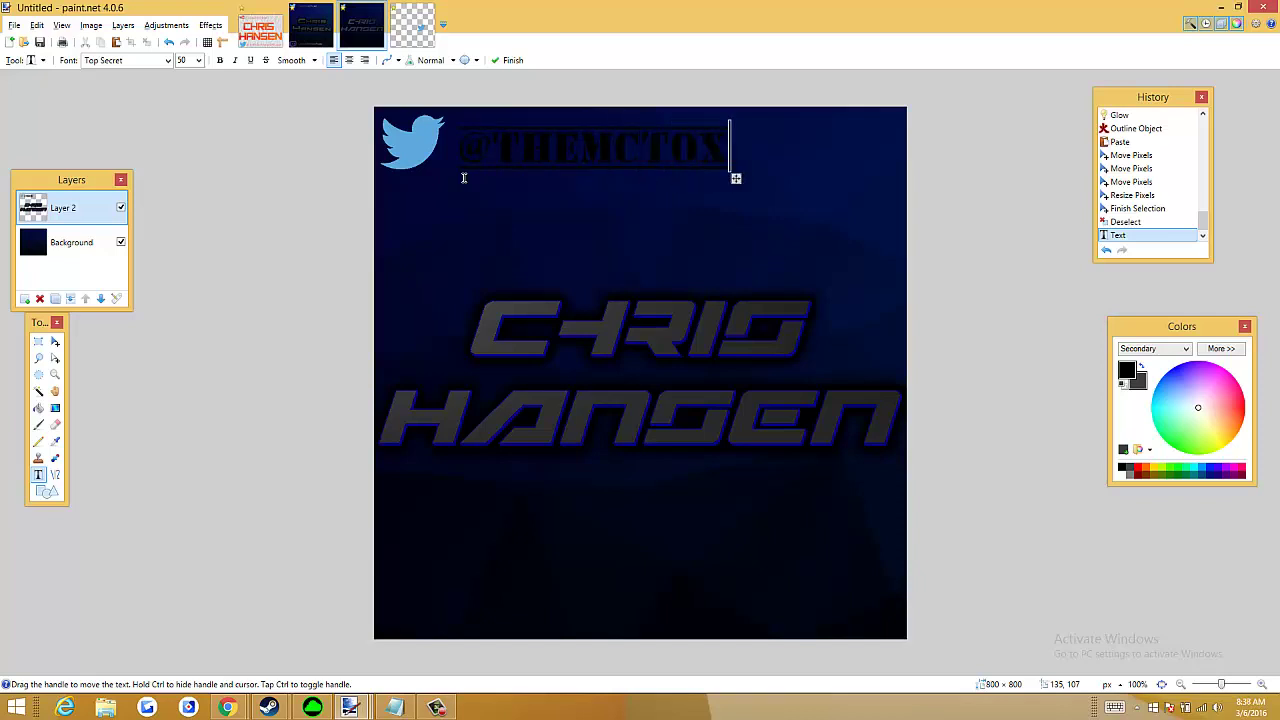
key("BackSpace")
key("BackSpace")
type("ILMS")
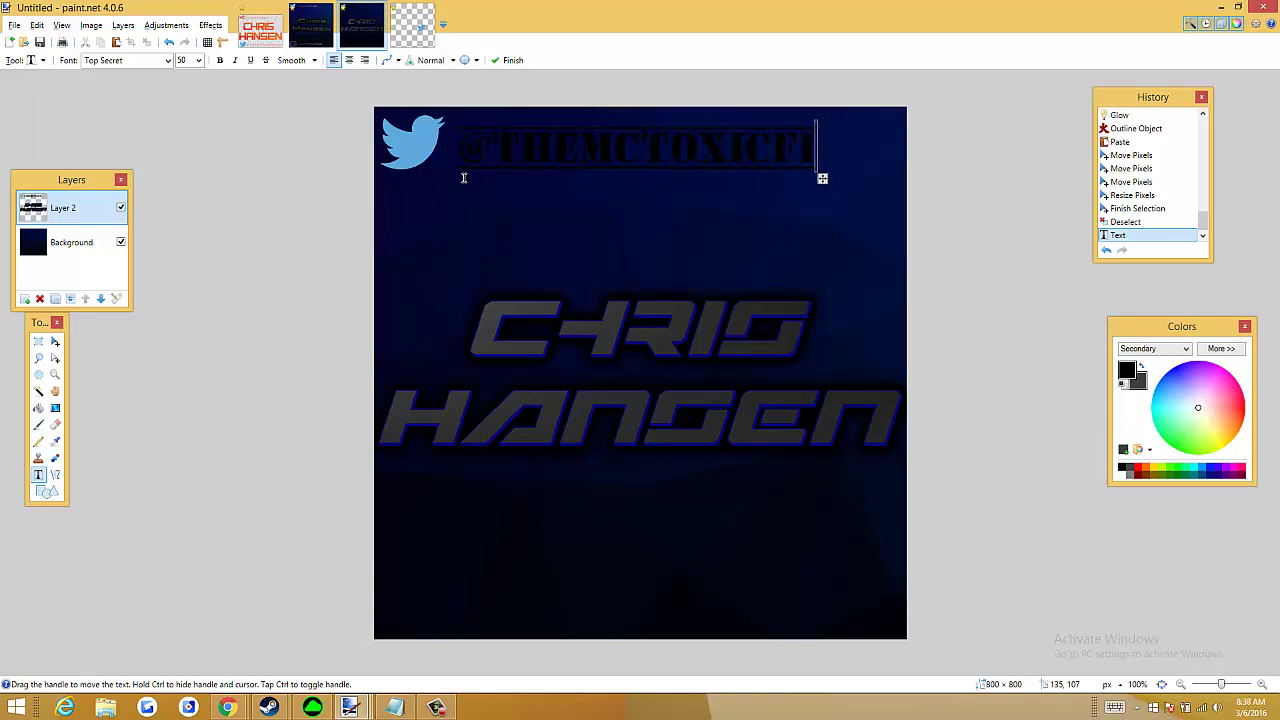
left_click(182, 60)
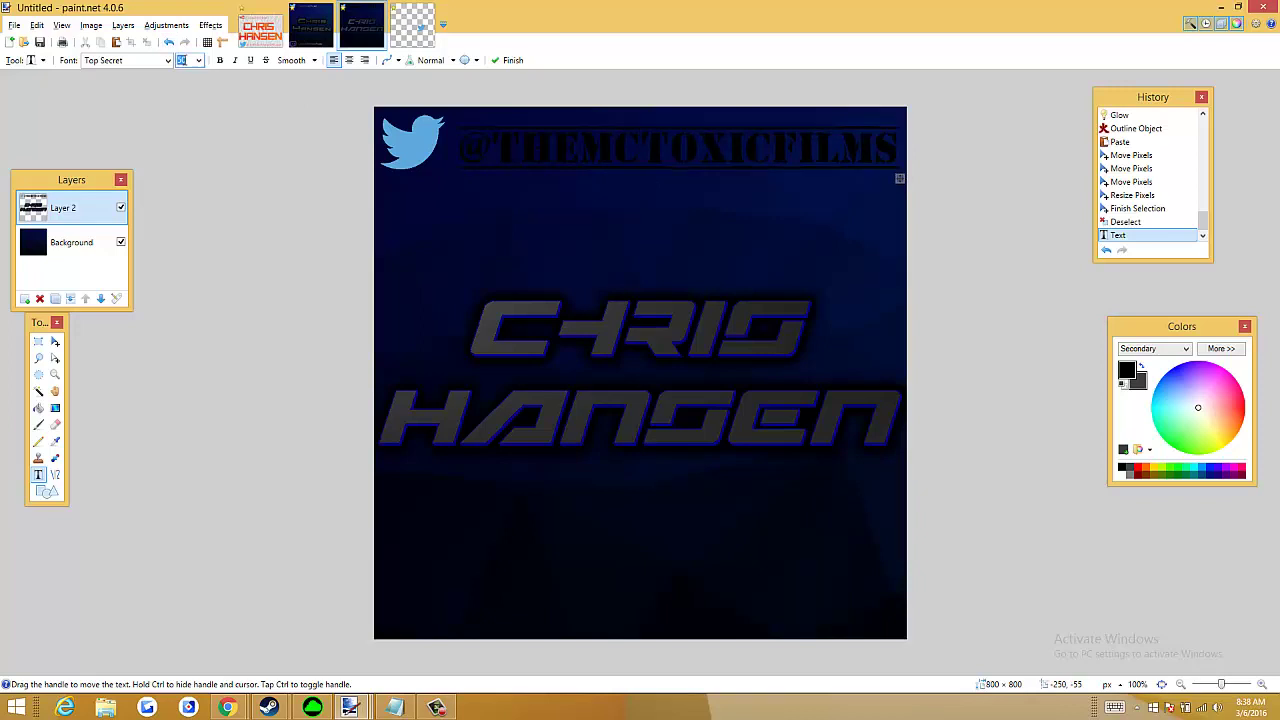
type("20")
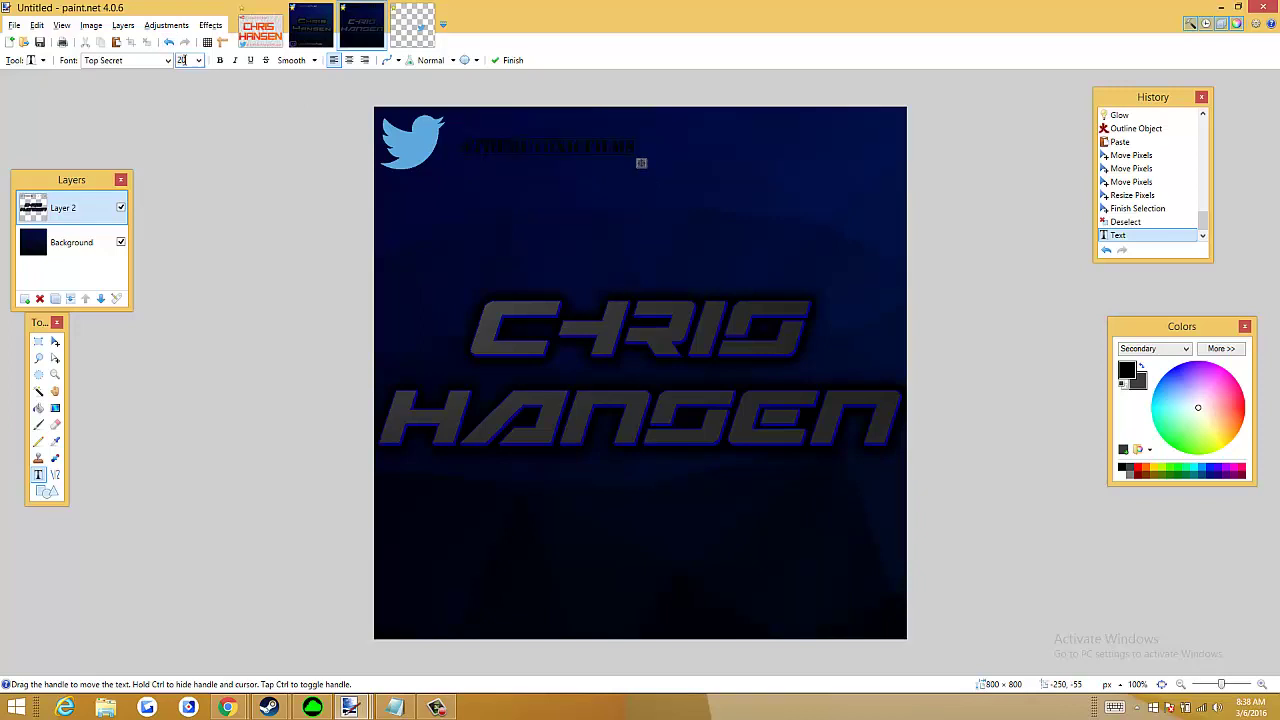
type("40")
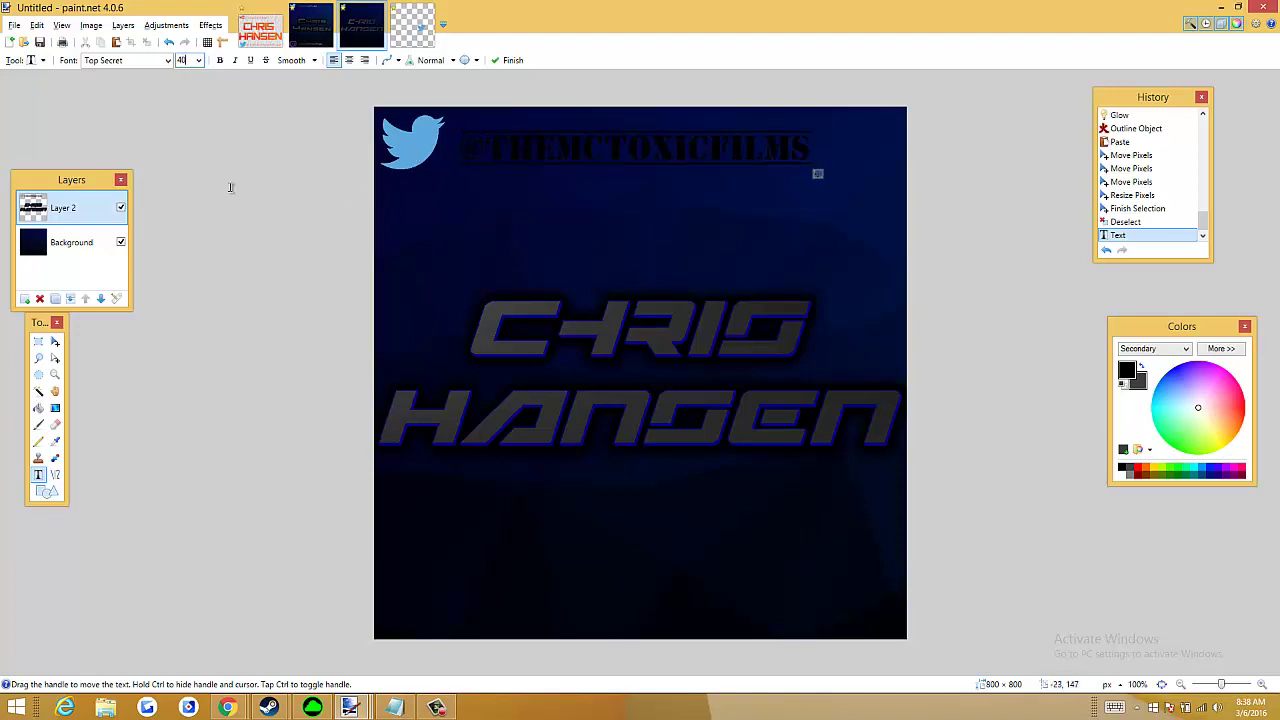
Magic-wand select the handle's @, the thin lines above and below, and the letters T, H, E
left_click(39, 391)
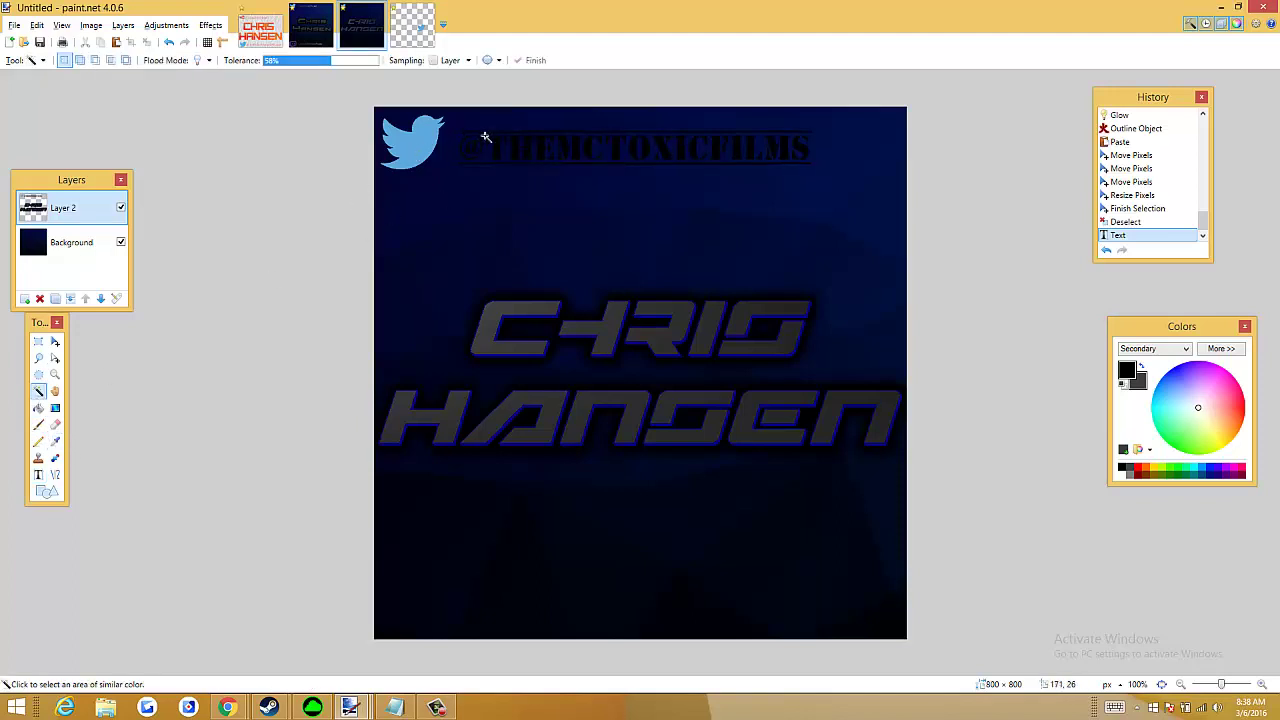
scroll(483, 152, "up", 6, "ctrl")
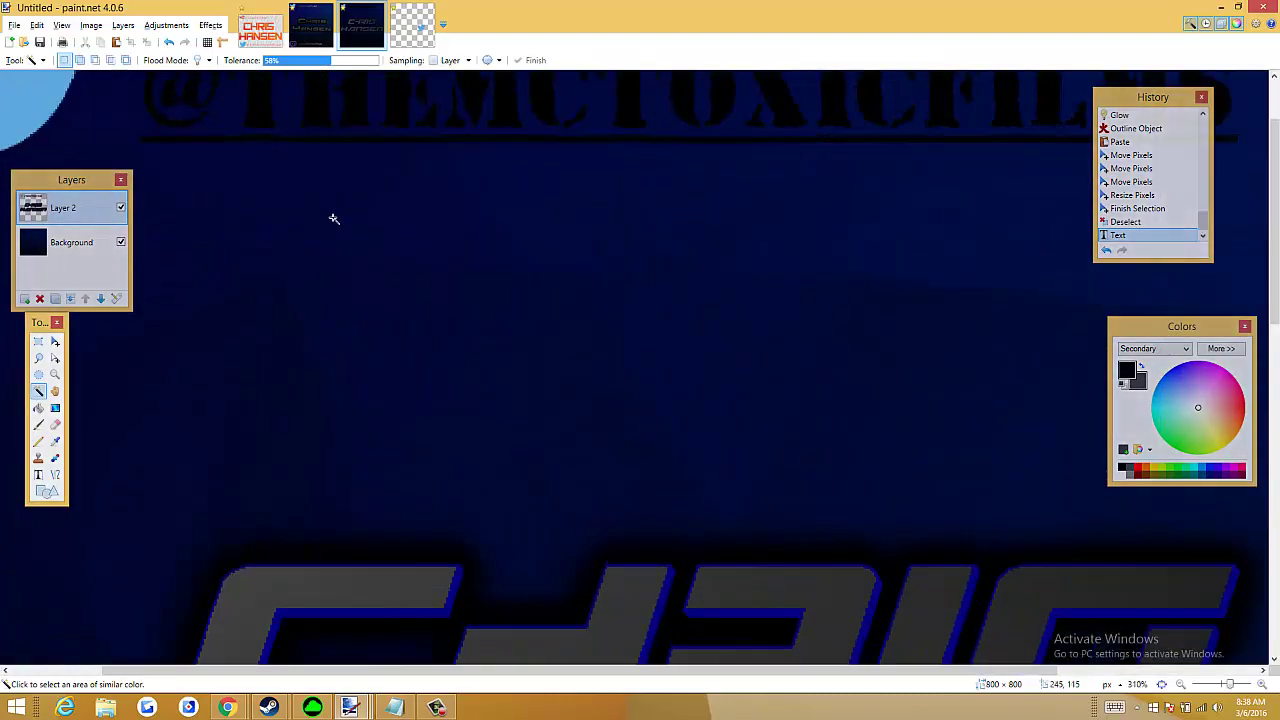
left_click(181, 194)
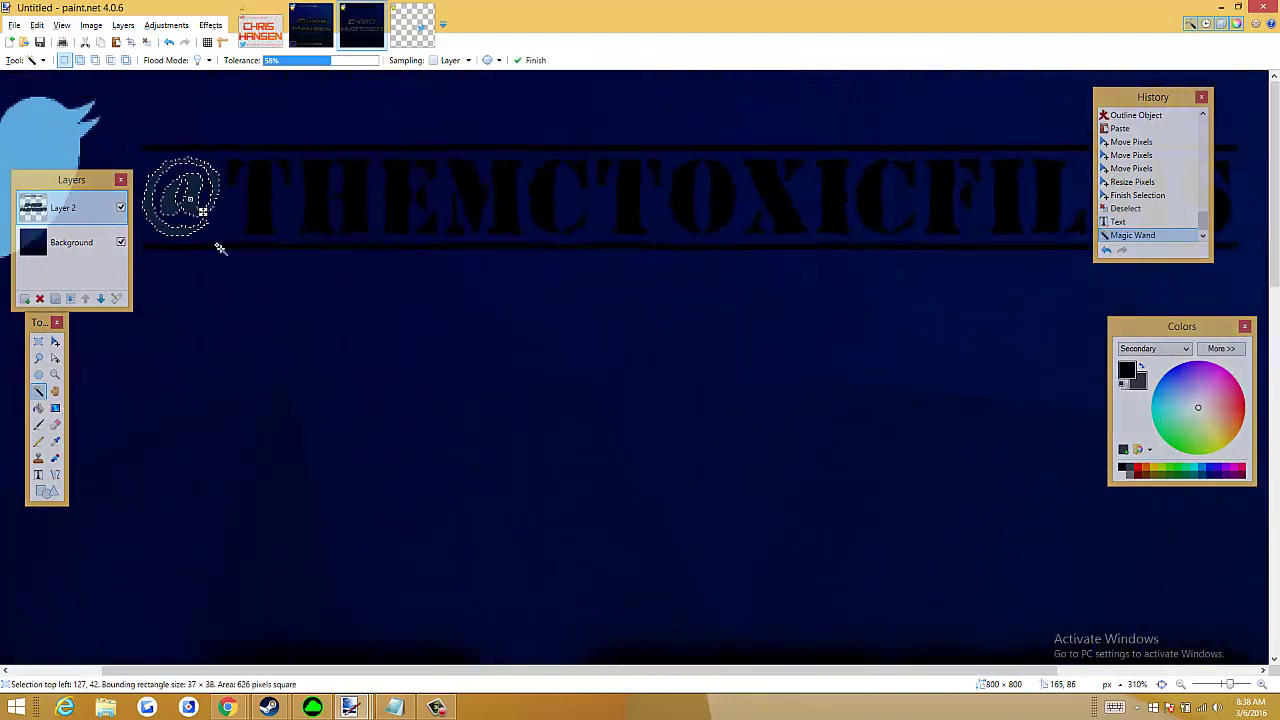
left_click(253, 246, "ctrl")
left_click(244, 148, "ctrl")
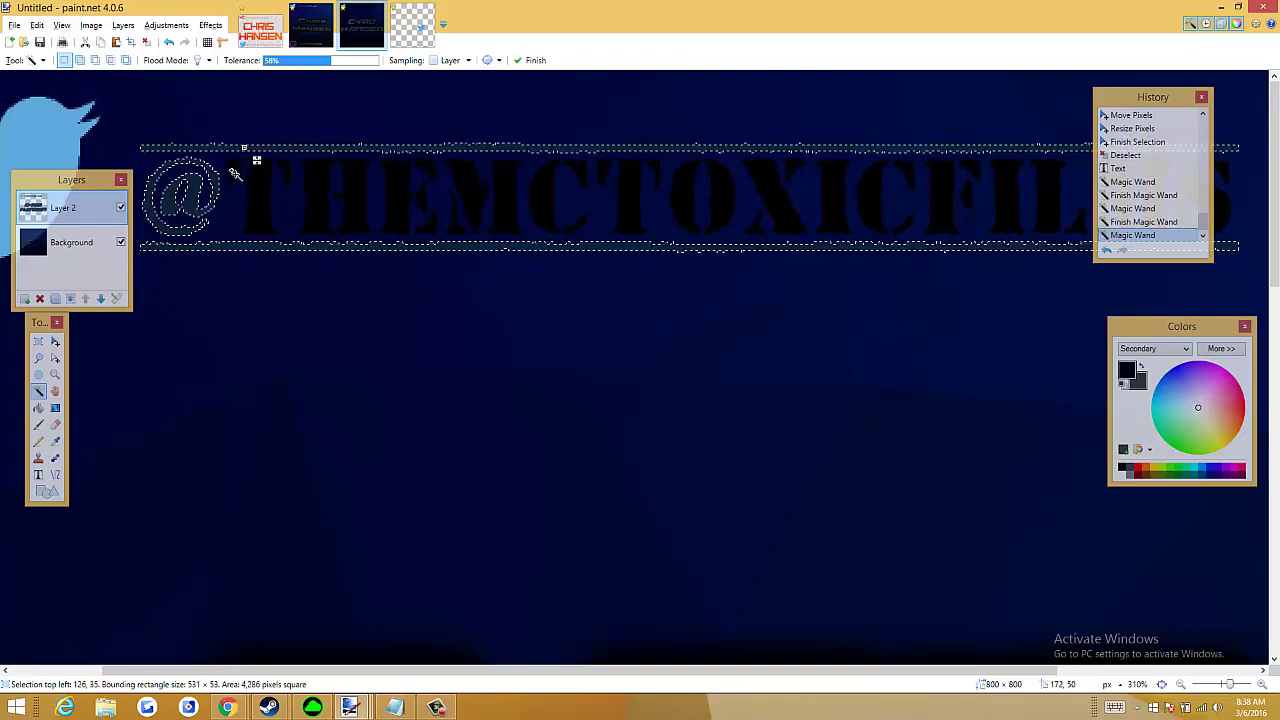
left_click(234, 172, "ctrl")
left_click(261, 219, "ctrl")
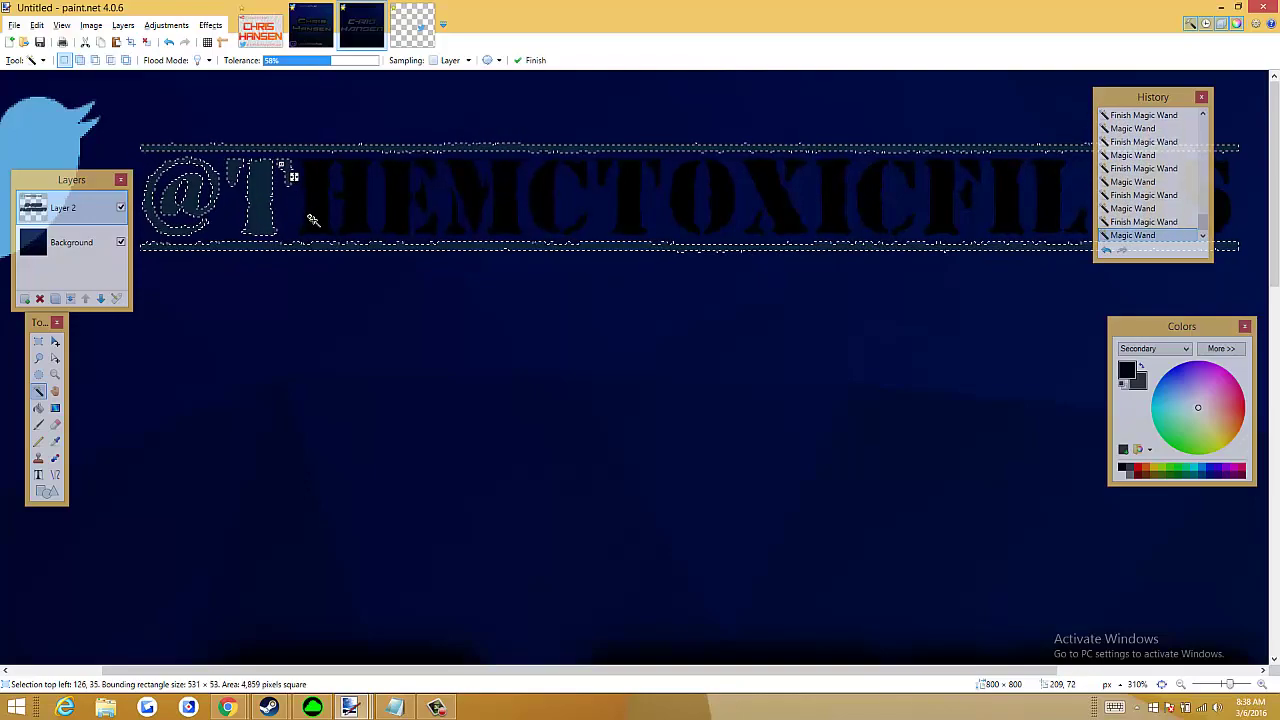
left_click(310, 212, "ctrl")
left_click(358, 196, "ctrl")
left_click(420, 196, "ctrl")
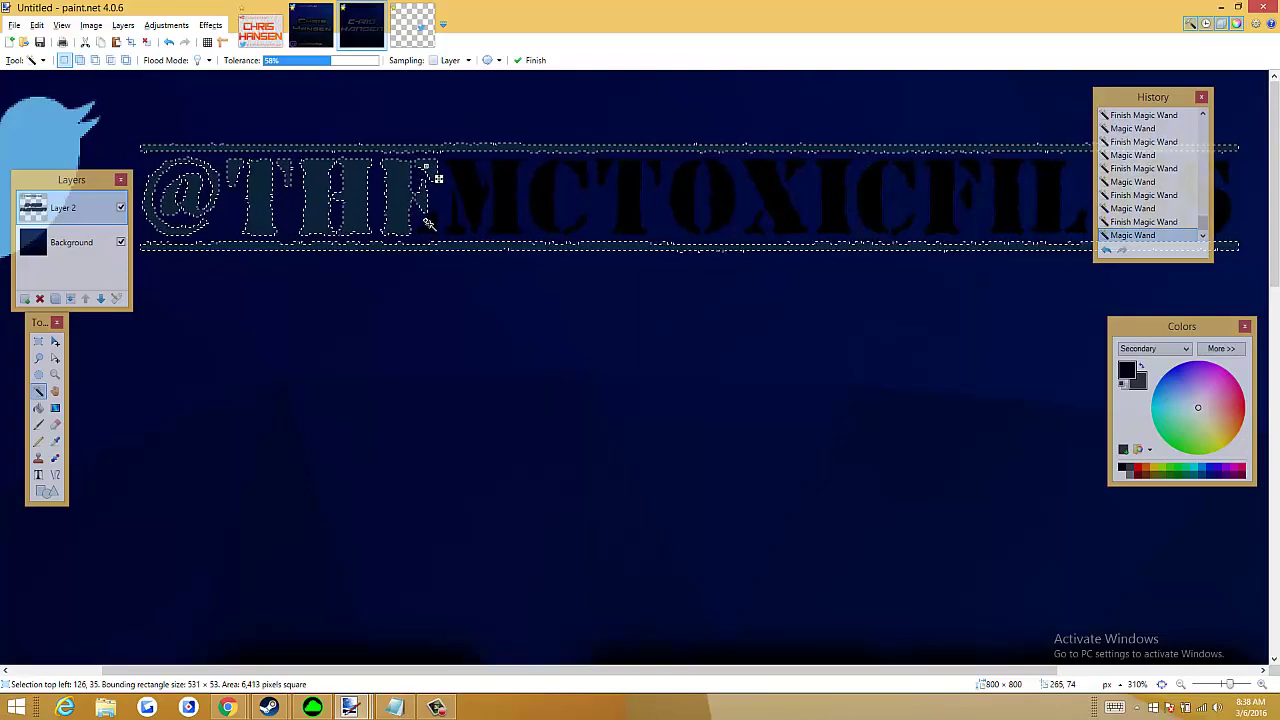
left_click(440, 234, "ctrl")
Add the remaining handle letters, M through the final S, to the selection, undoing misclicks
left_click(498, 198, "ctrl")
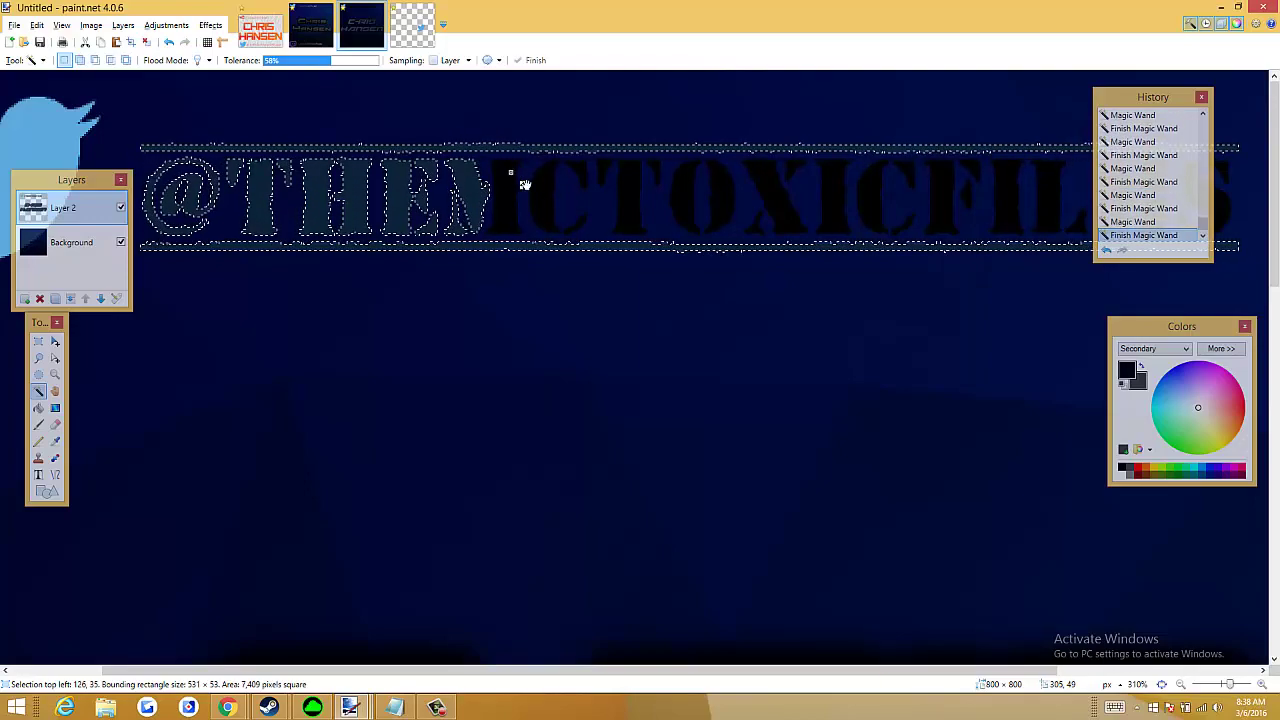
left_click(553, 207, "ctrl")
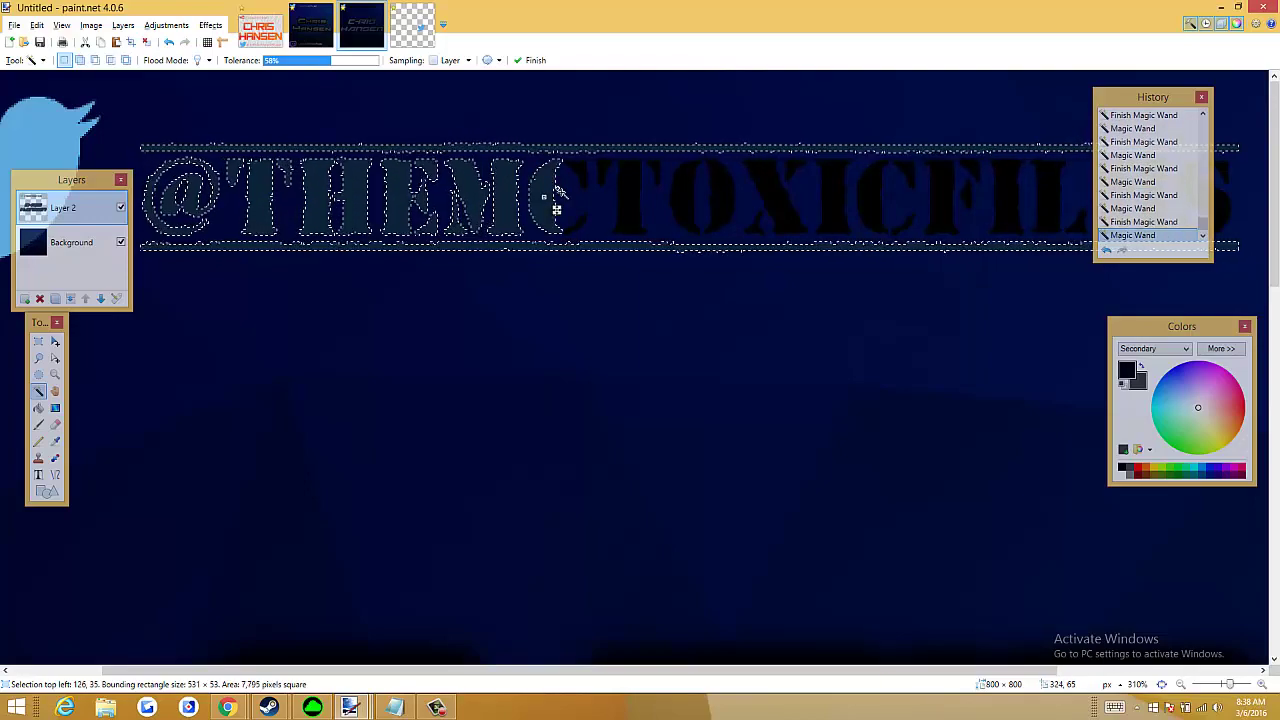
left_click(640, 180, "ctrl")
left_click(683, 210, "ctrl")
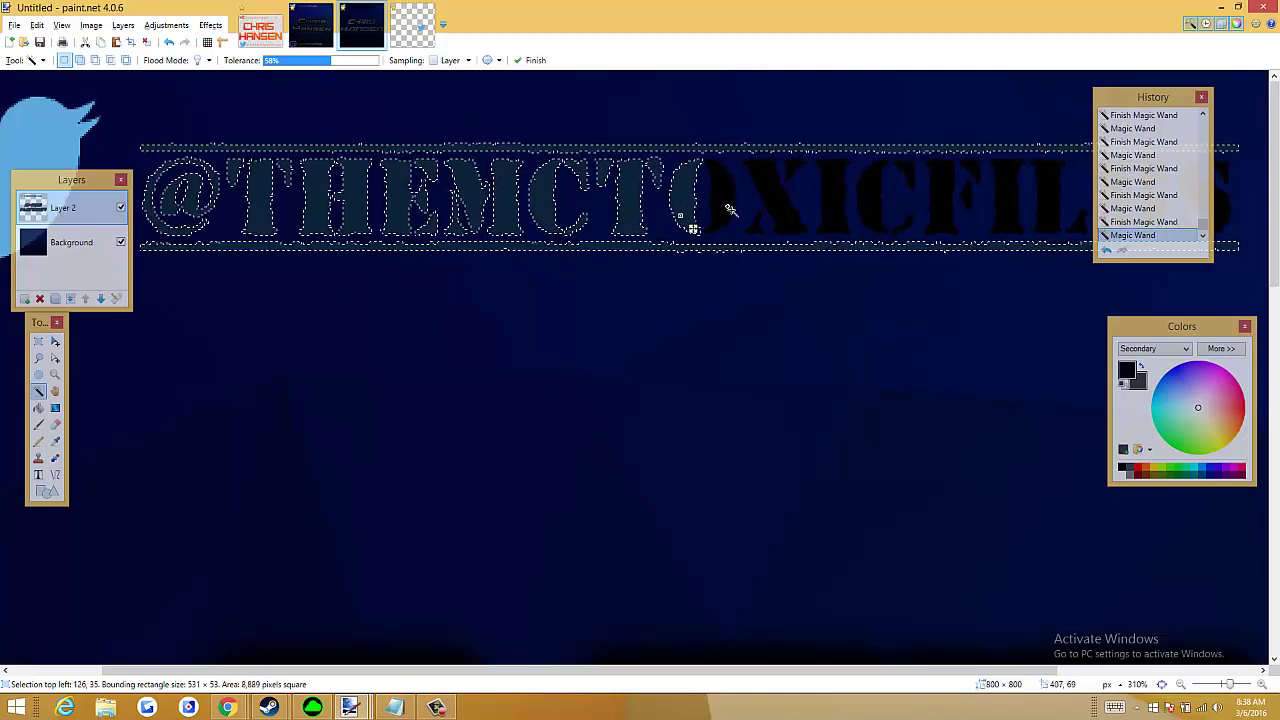
left_click(749, 236)
key("ctrl+z")
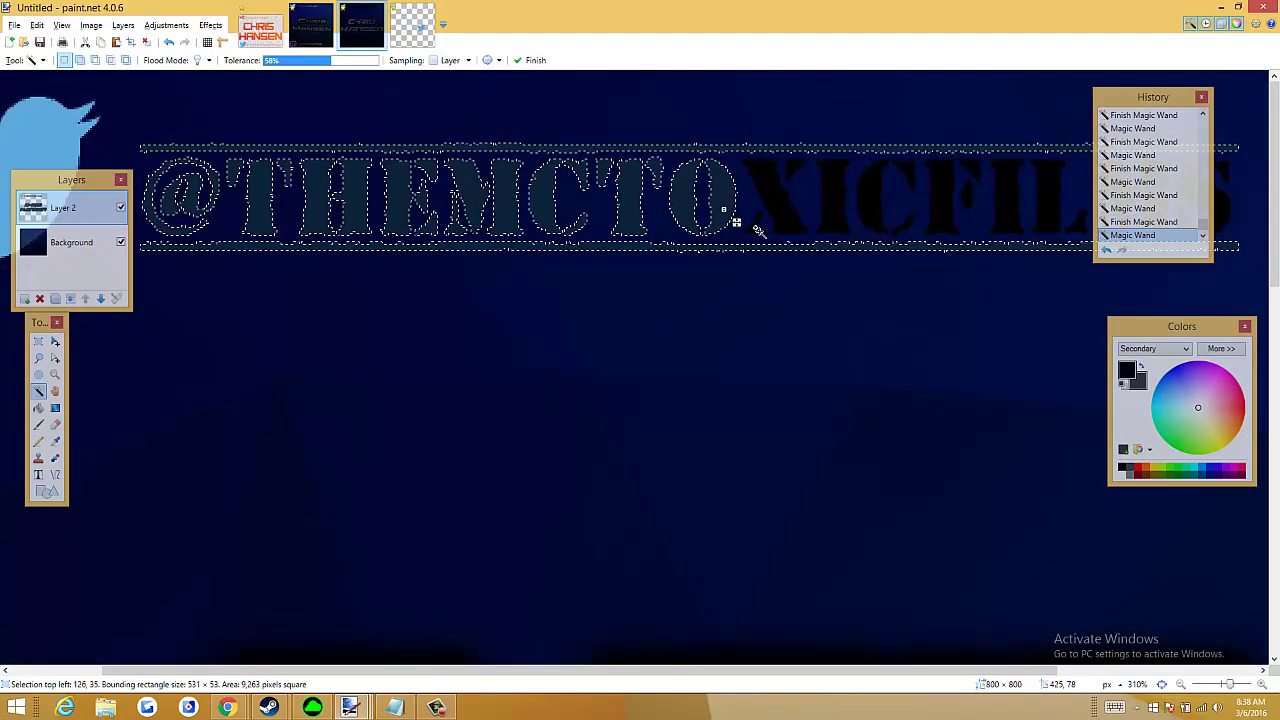
left_click(797, 172, "ctrl")
left_click(838, 205, "ctrl")
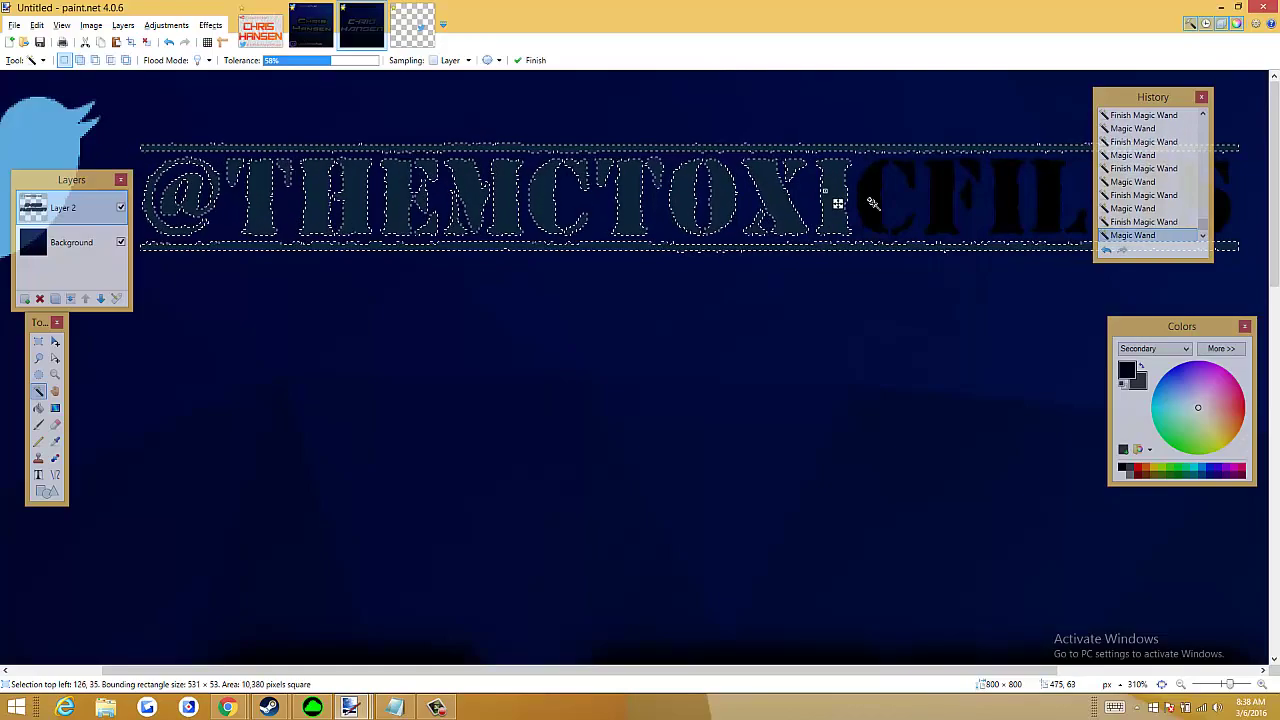
left_click(880, 213, "ctrl")
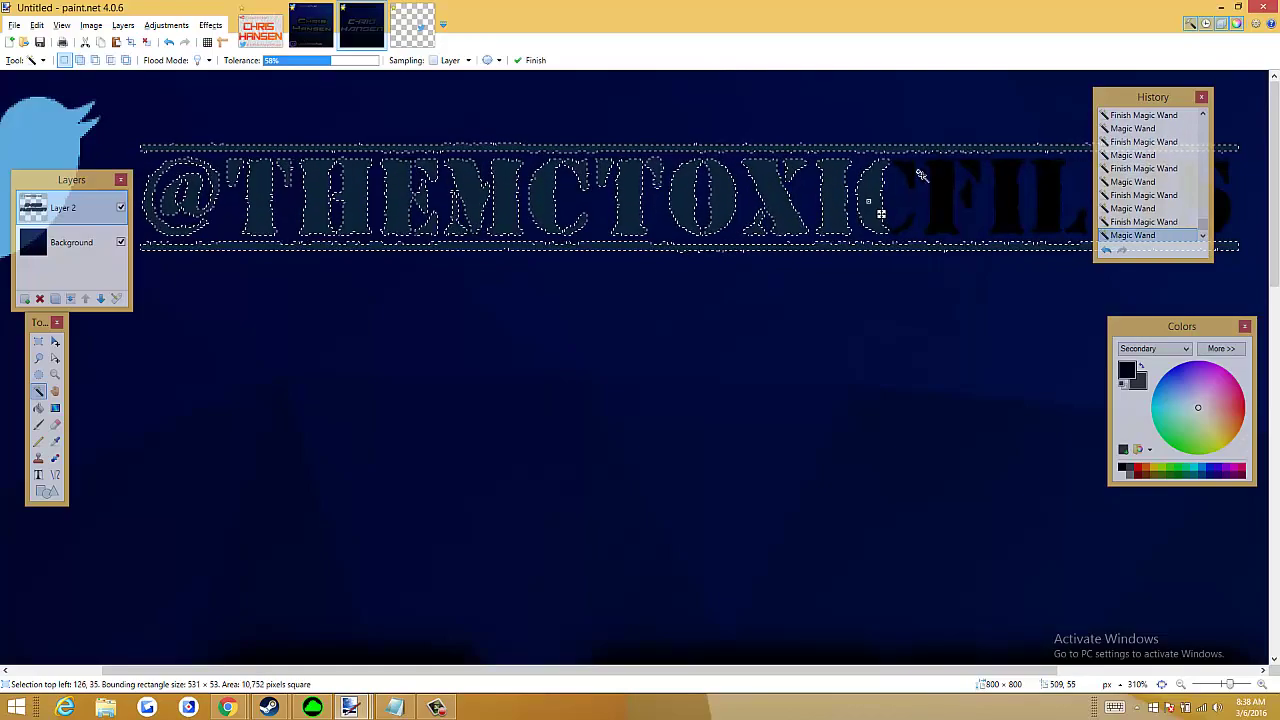
left_click(916, 243)
key("ctrl+z")
left_click(975, 175, "ctrl")
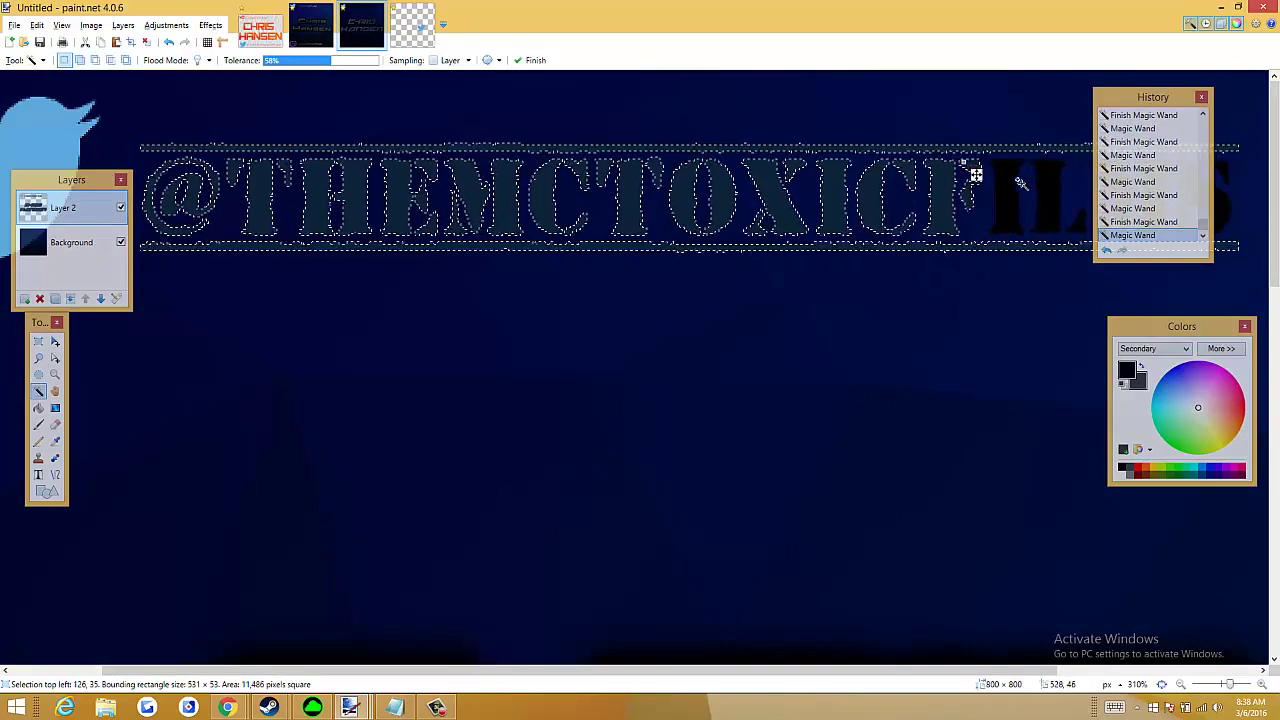
left_click(1045, 188, "ctrl")
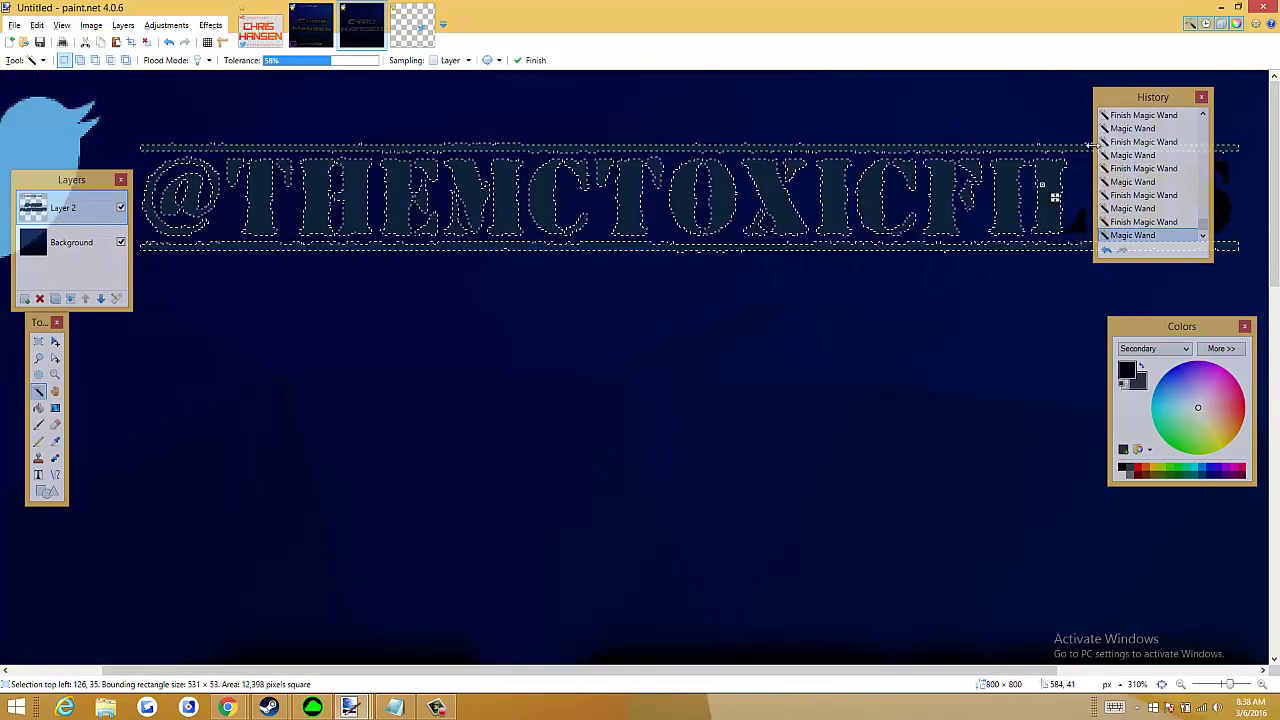
left_click(1079, 222, "ctrl")
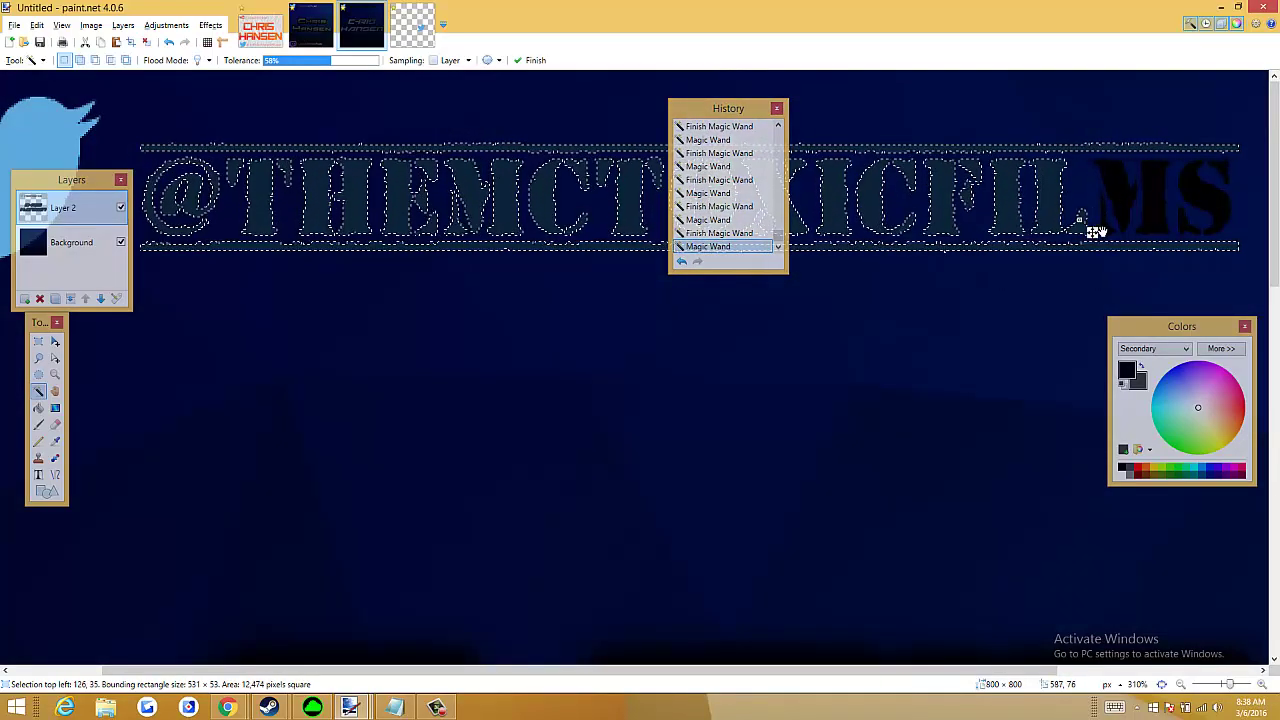
left_click(1128, 176, "ctrl")
left_click(1157, 186, "ctrl")
left_click(1200, 191, "ctrl")
left_click(1183, 220, "ctrl")
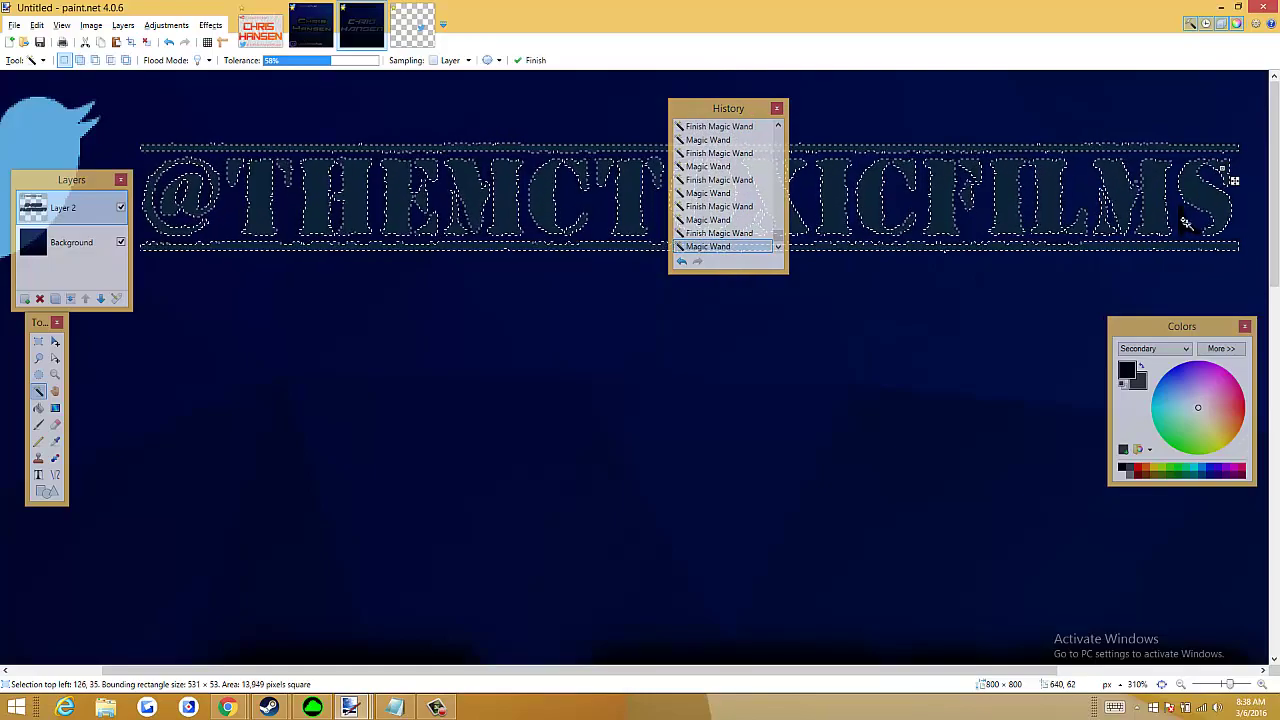
key("ctrl+z")
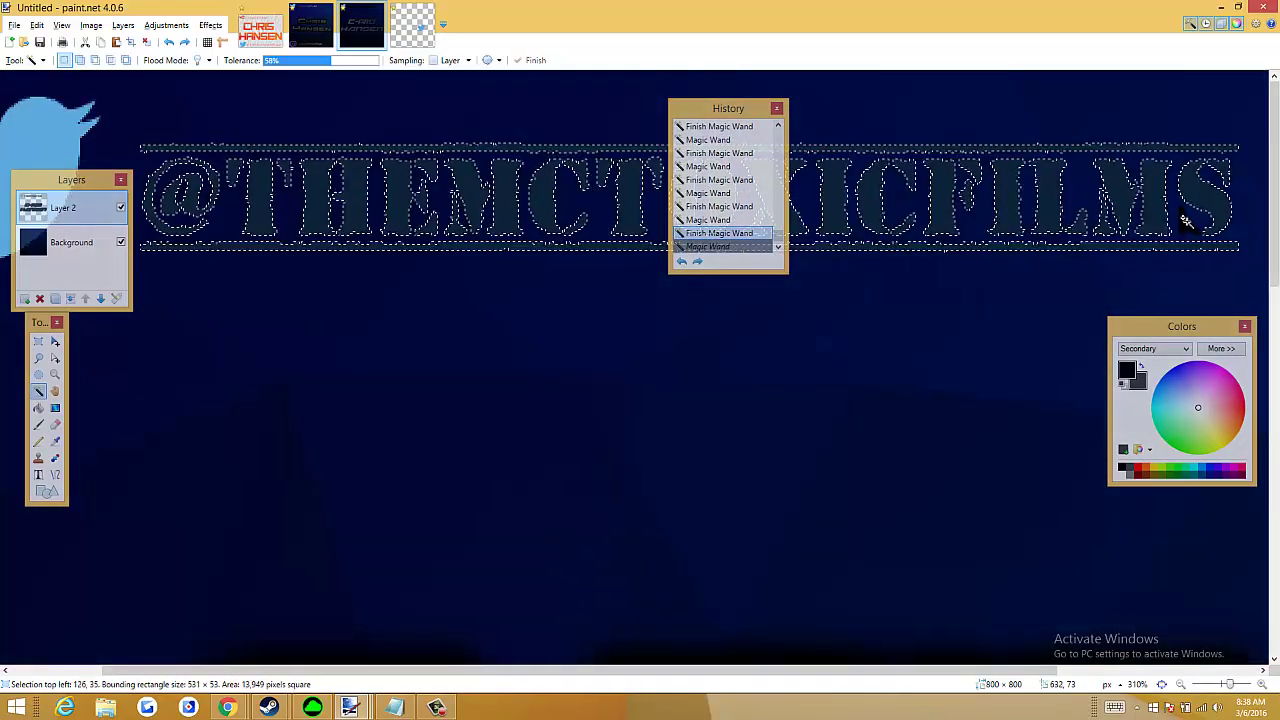
left_click(1182, 222, "ctrl")
left_click_drag(716, 118, 1032, 346)
Try a first gradient fill across the selected handle letters
scroll(671, 309, "down", 4)
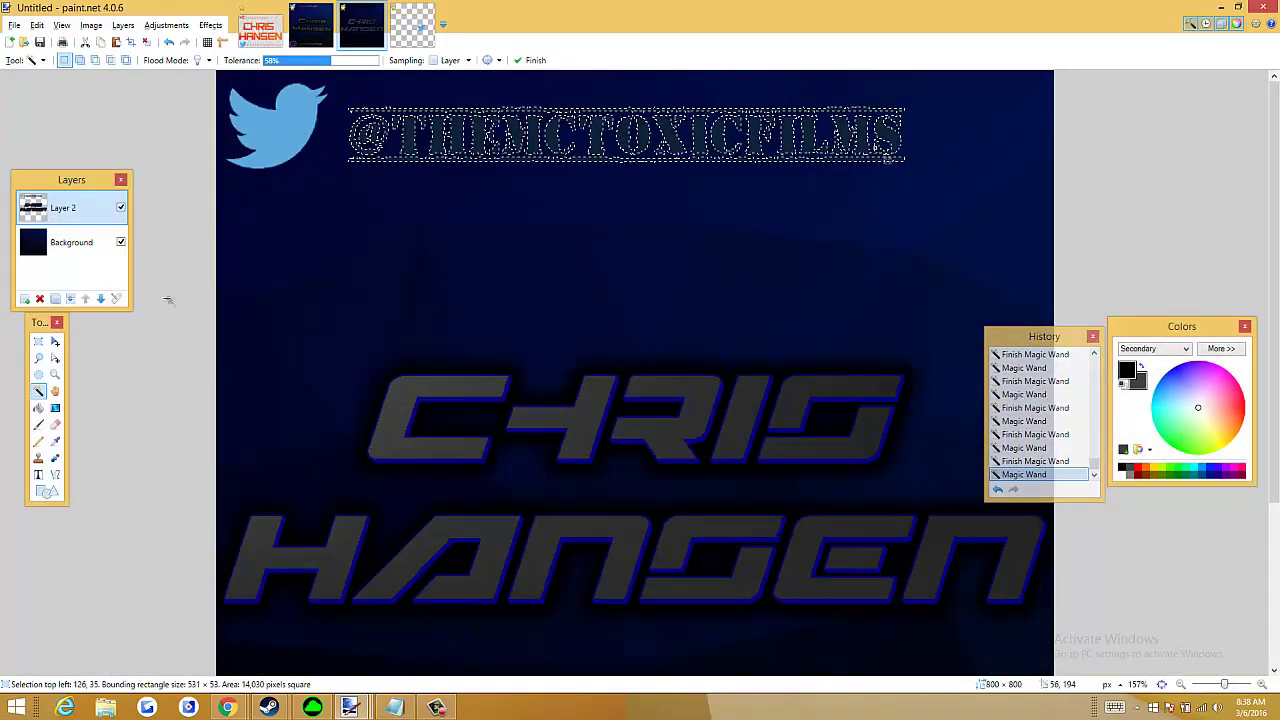
left_click(54, 408)
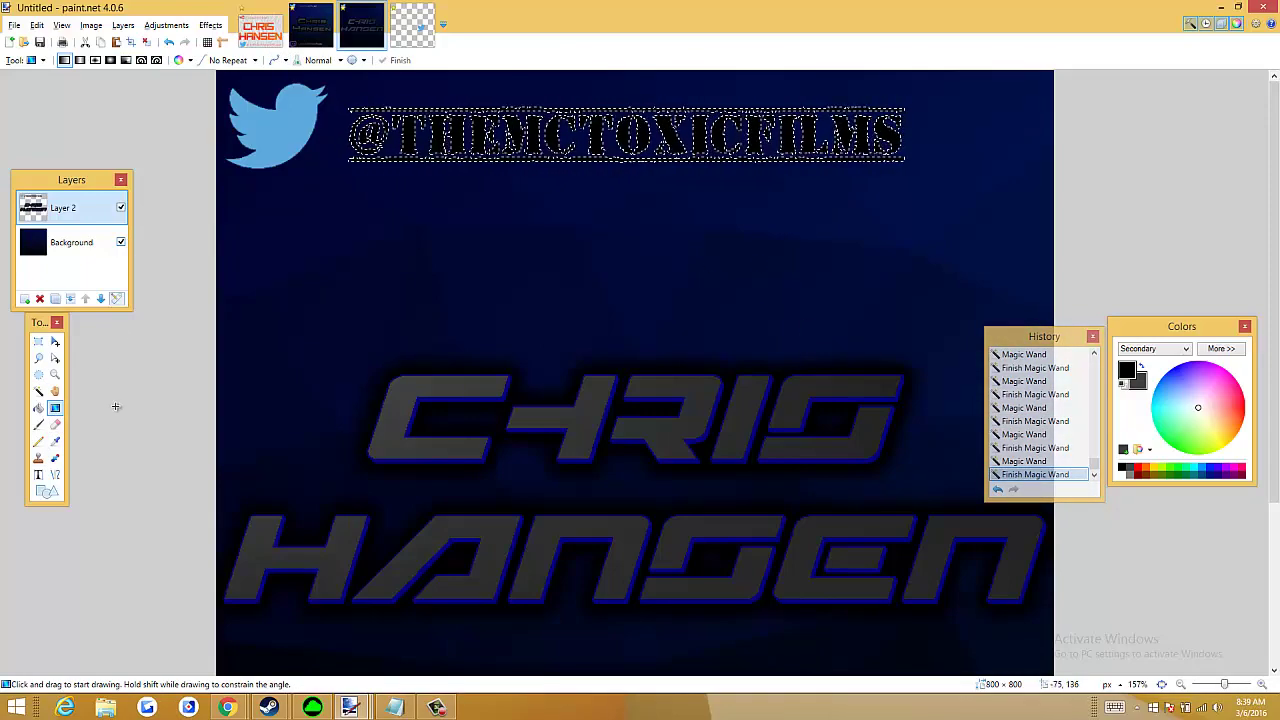
left_click_drag(311, 137, 690, 171)
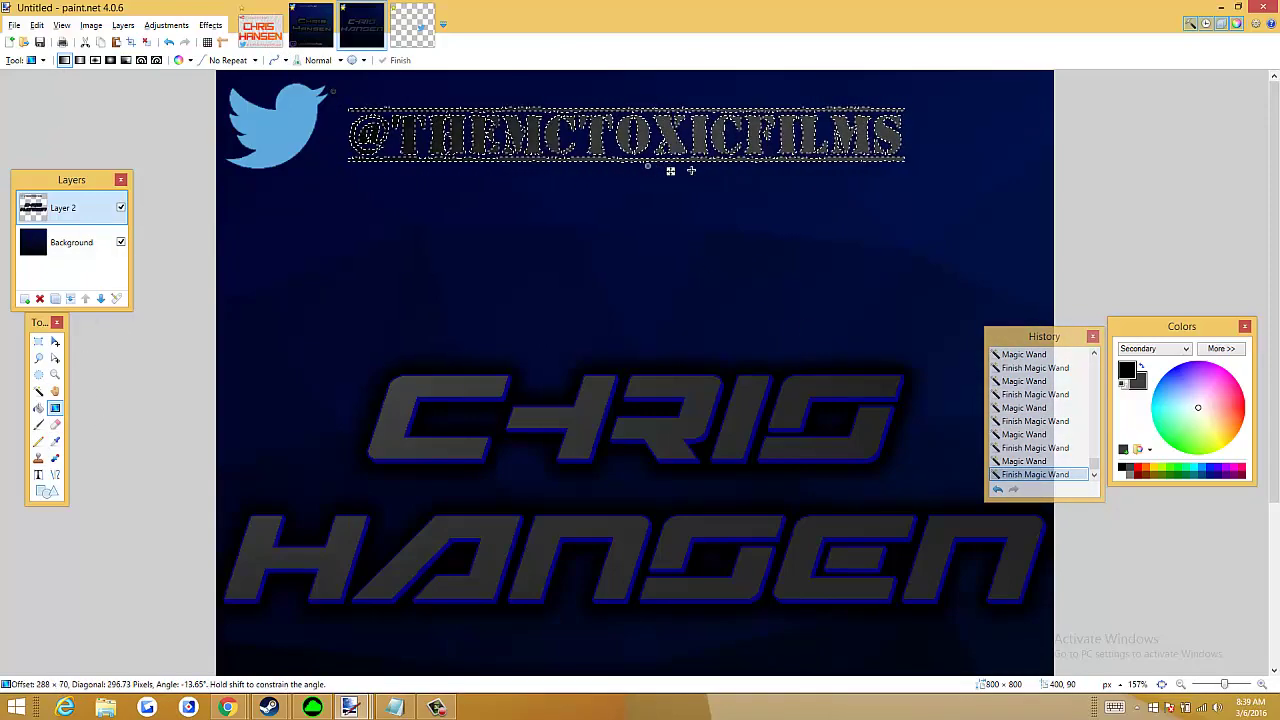
left_click_drag(843, 190, 843, 205)
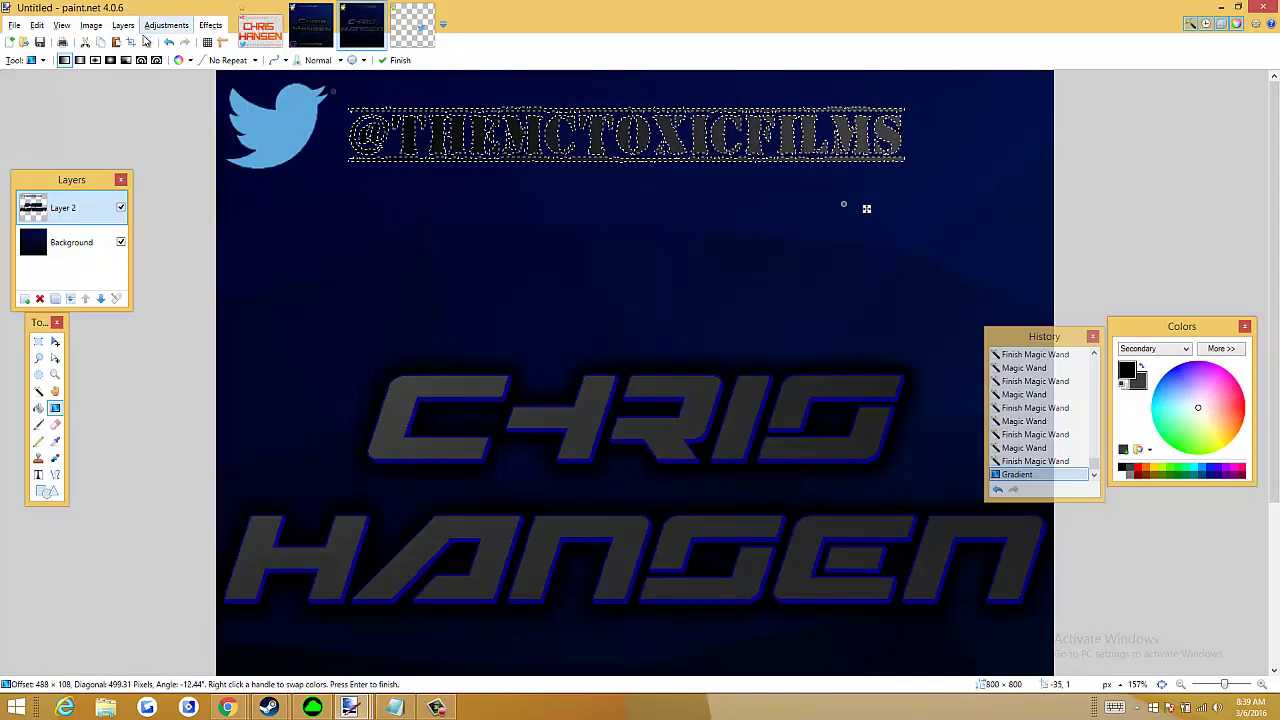
left_click(145, 43)
key("ctrl+z")
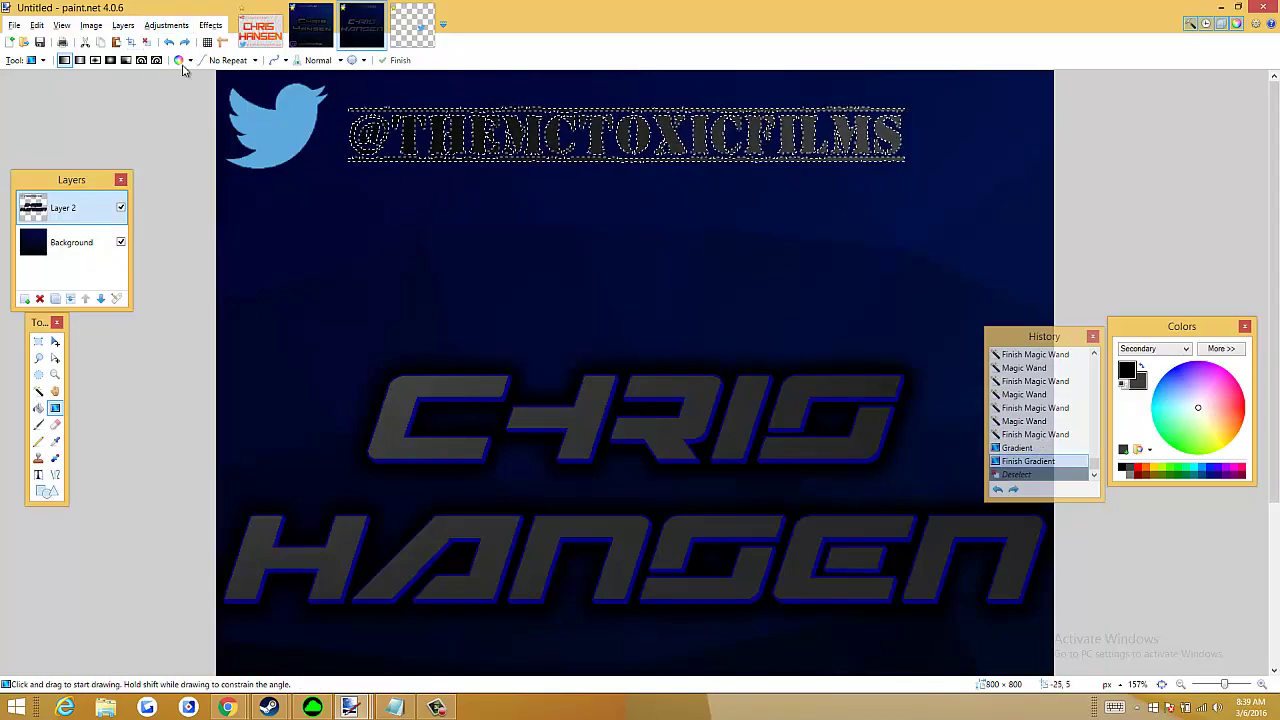
Swap the primary and secondary colours and redraw the gradient across the handle
left_click(1141, 367)
left_click_drag(306, 73, 959, 198)
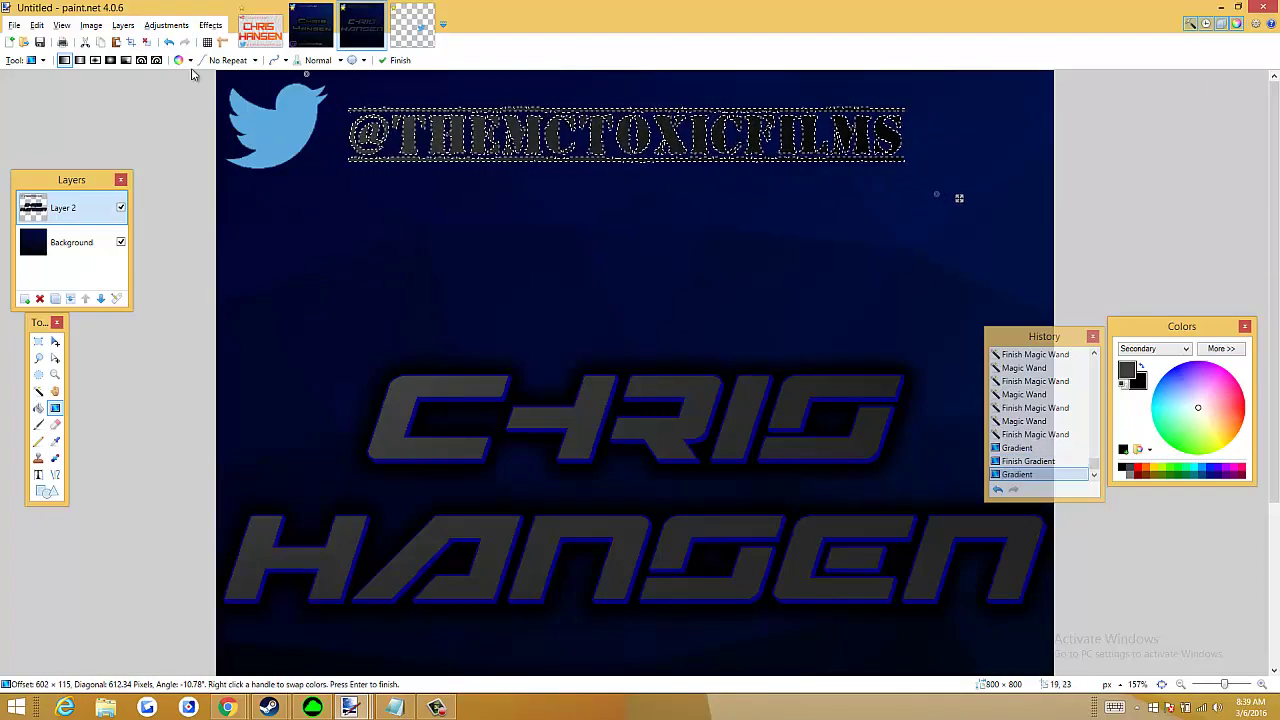
left_click(146, 42)
key("ctrl+0")
scroll(489, 211, "down", 1)
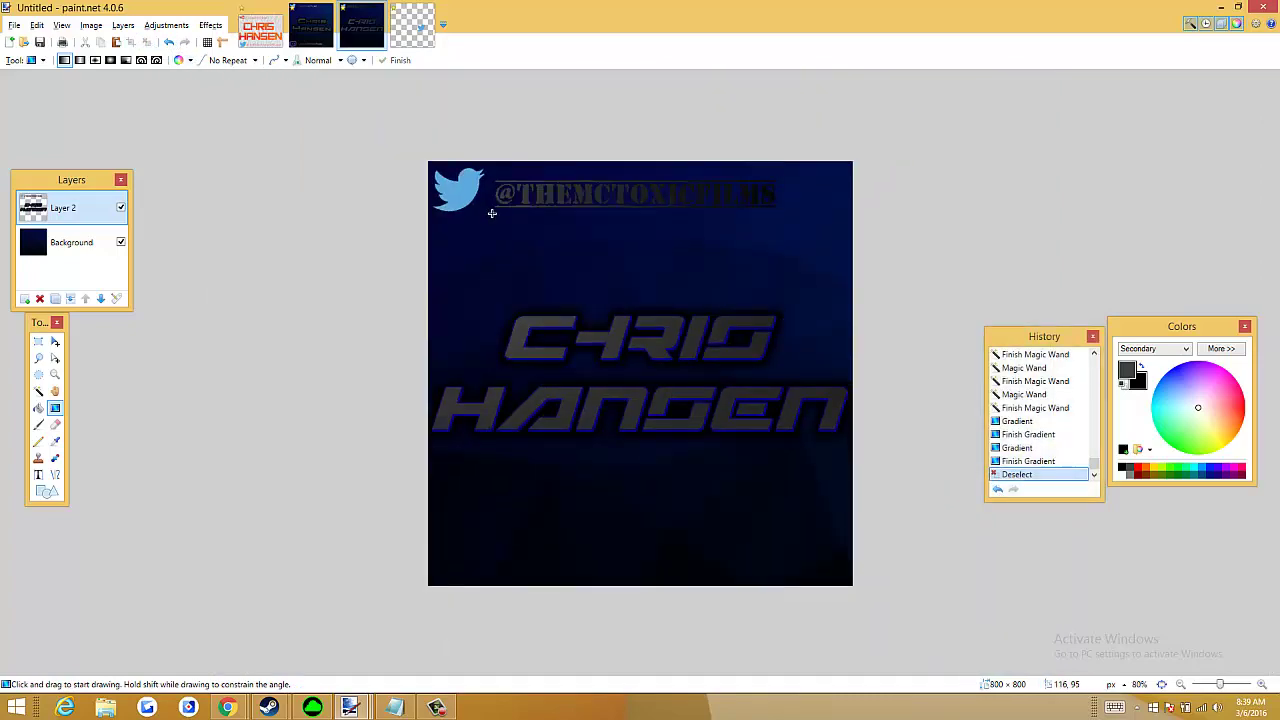
scroll(503, 223, "up", 2)
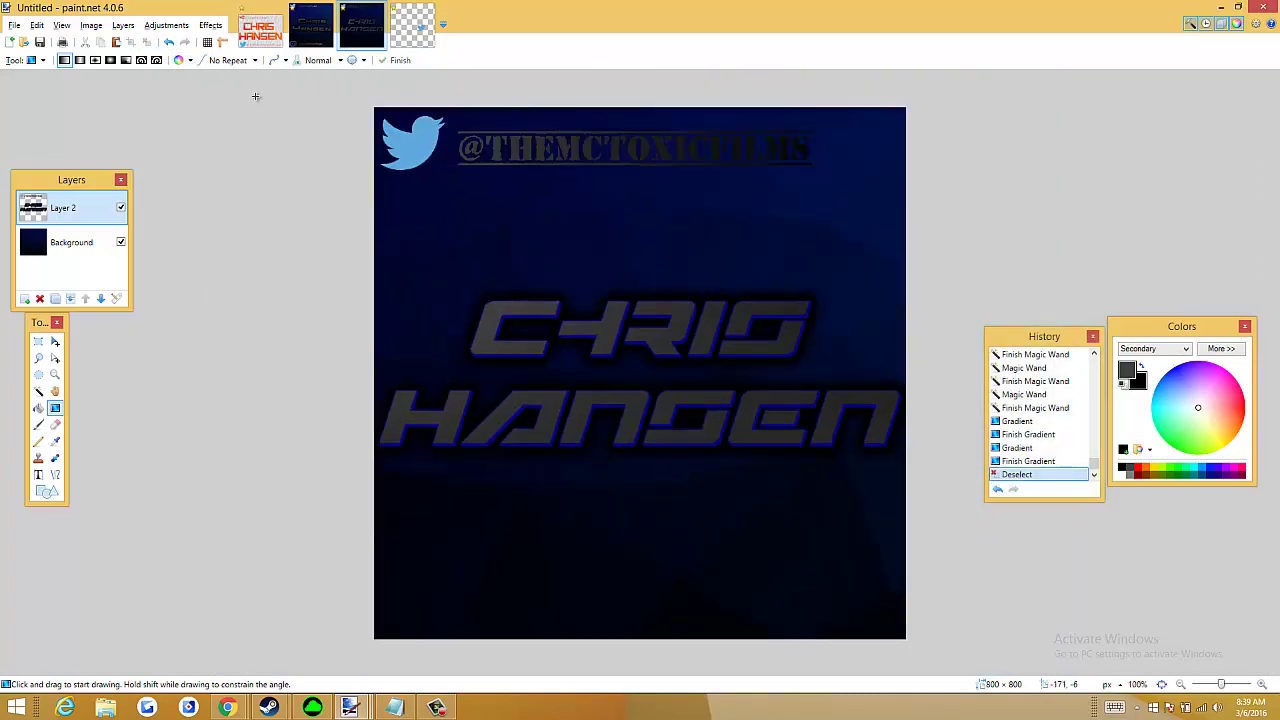
Restore the selection, apply the final grey gradient to the handle, and deselect
key("ctrl+z")
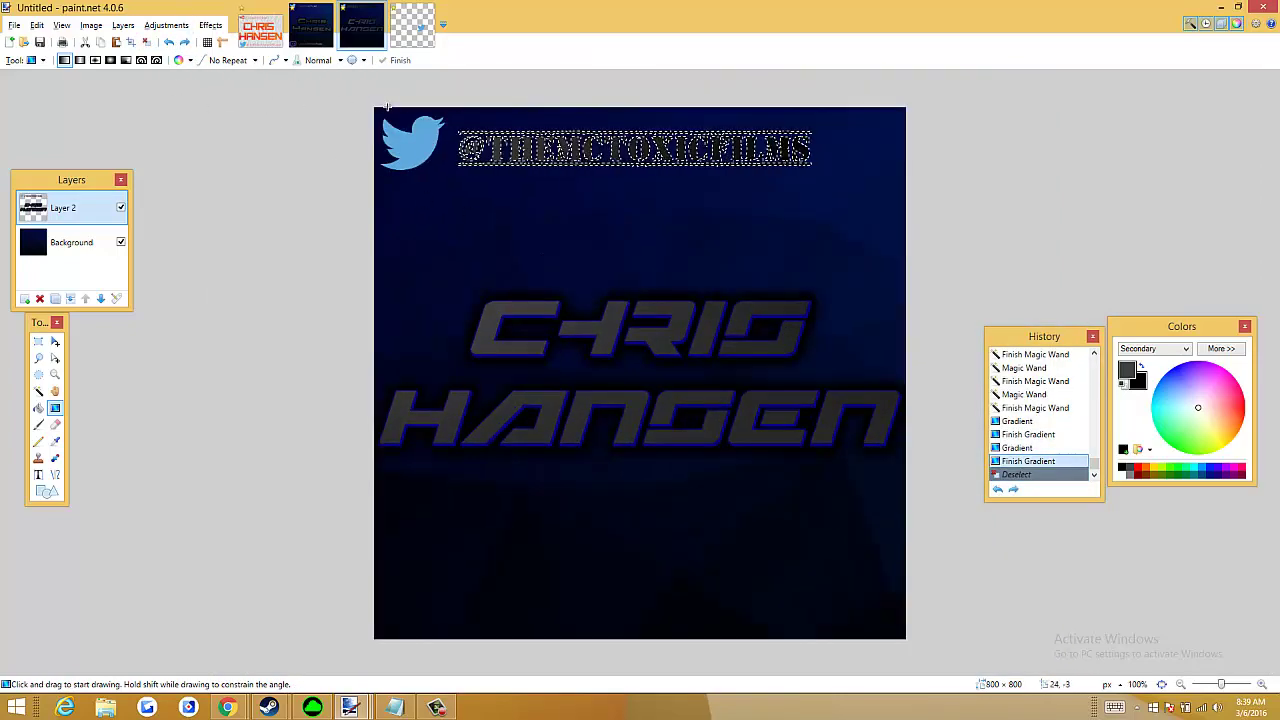
left_click_drag(386, 107, 872, 170)
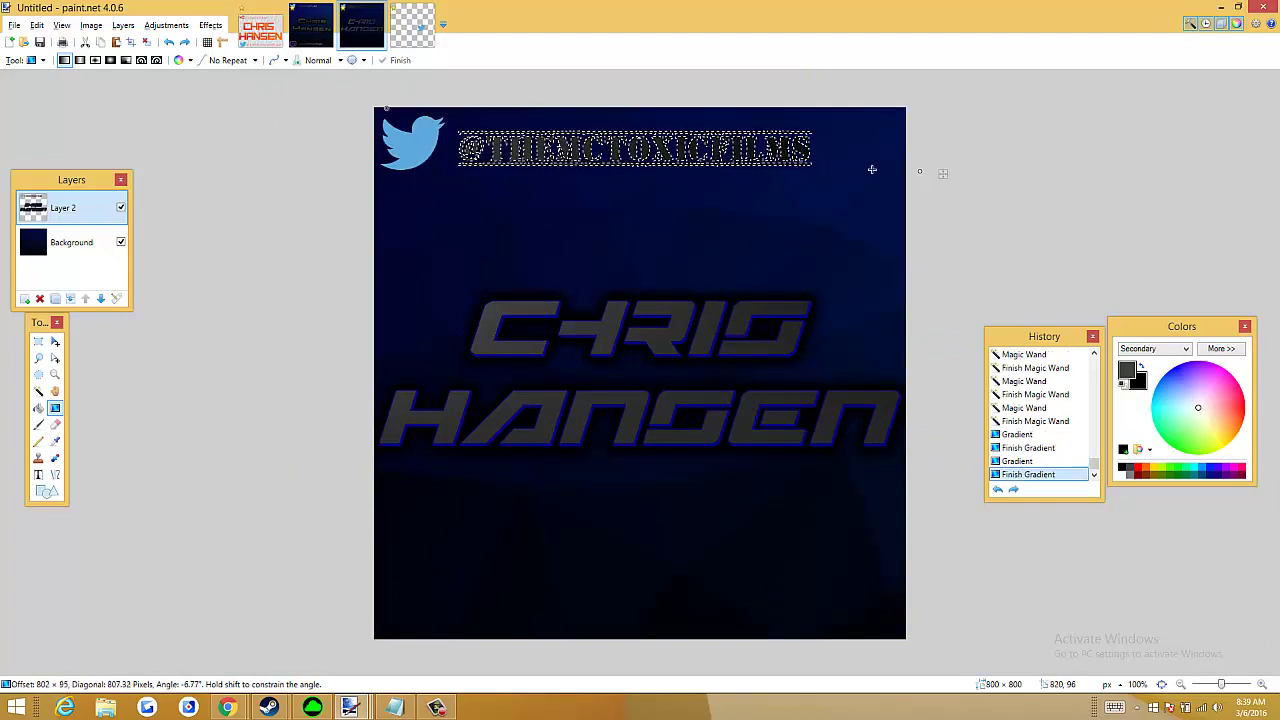
left_click_drag(603, 205, 1063, 117)
scroll(740, 218, "up", 1)
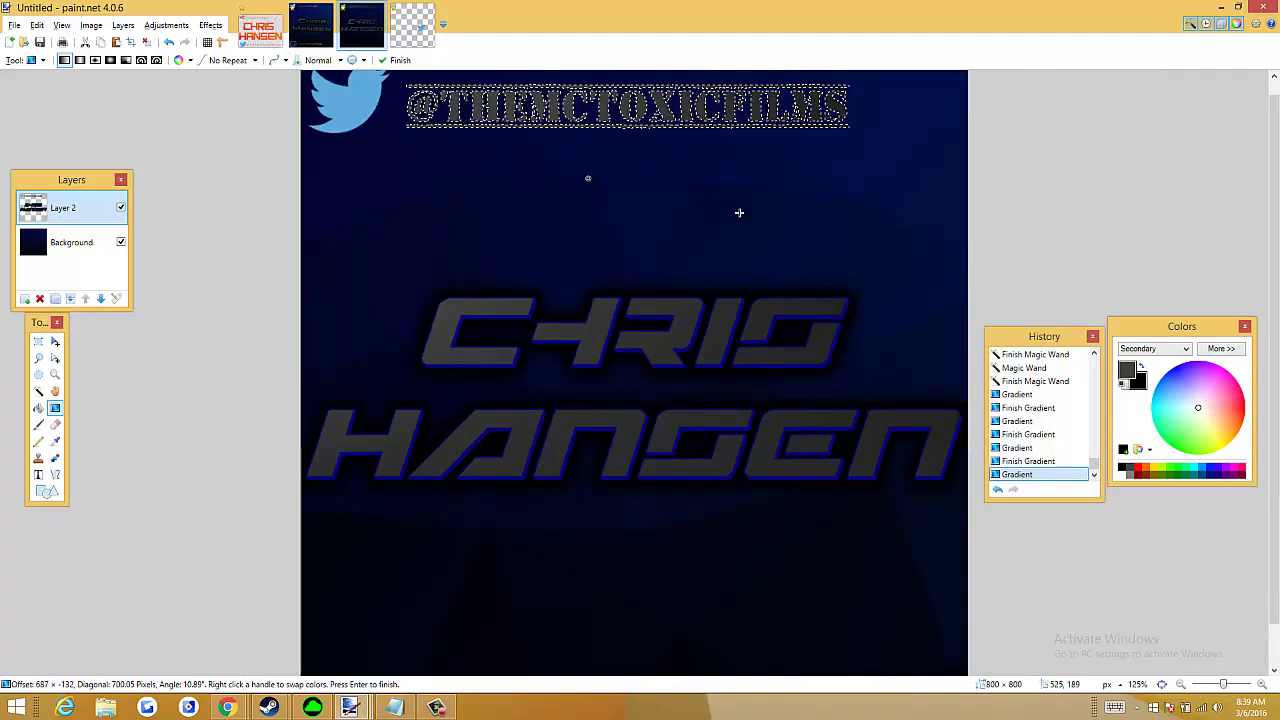
left_click(146, 43)
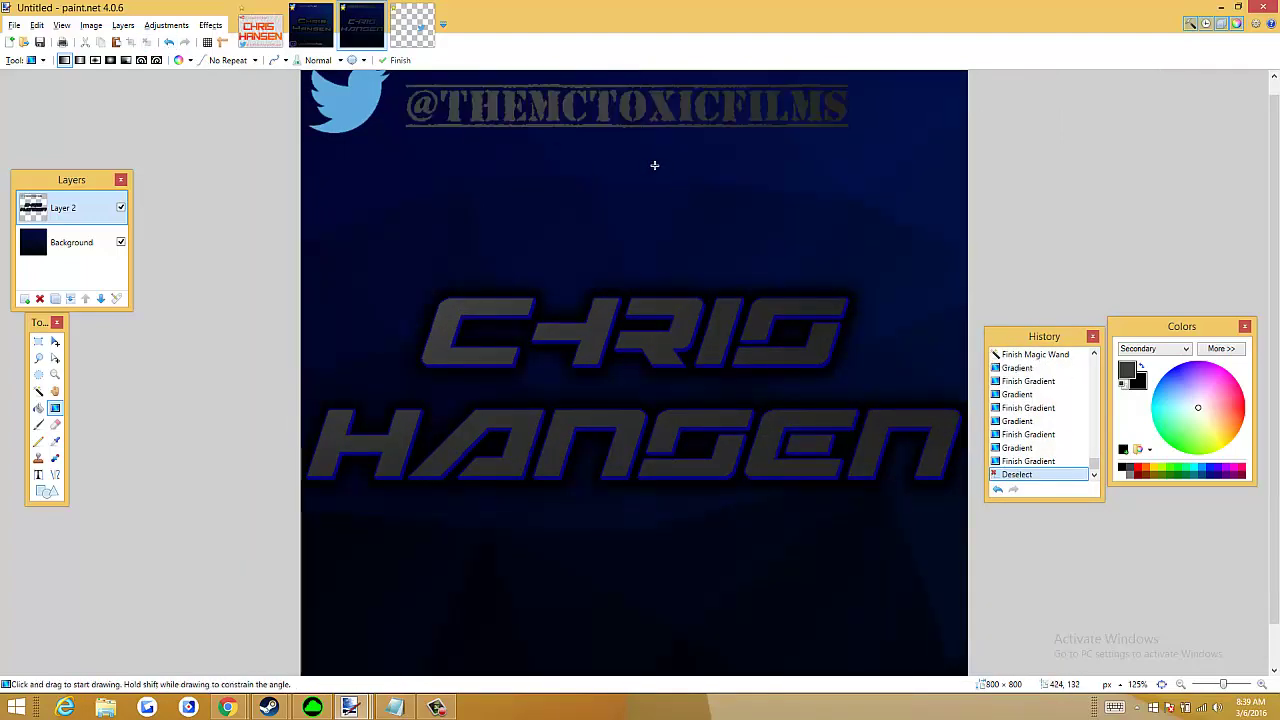
scroll(654, 165, "down", 1)
scroll(654, 166, "down", 1)
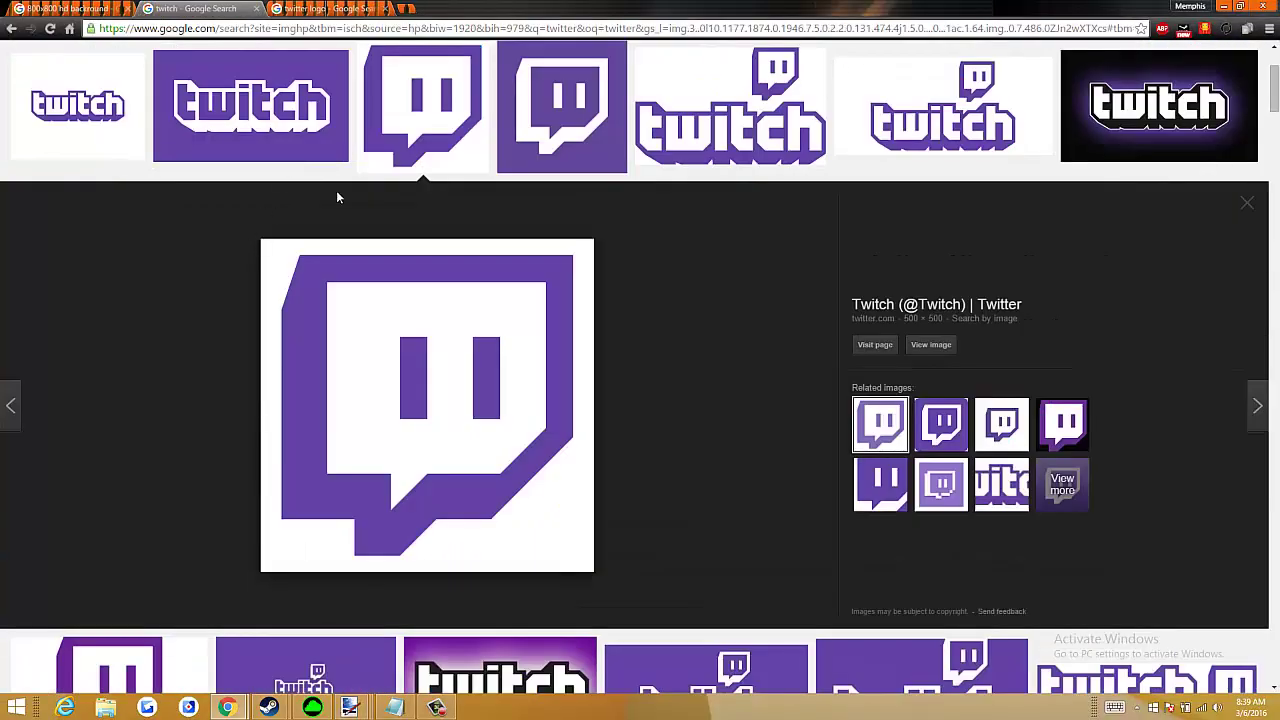
Copy the large purple Twitch logo preview from Chrome's image results
scroll(185, 72, "up", 3)
scroll(329, 389, "down", 2)
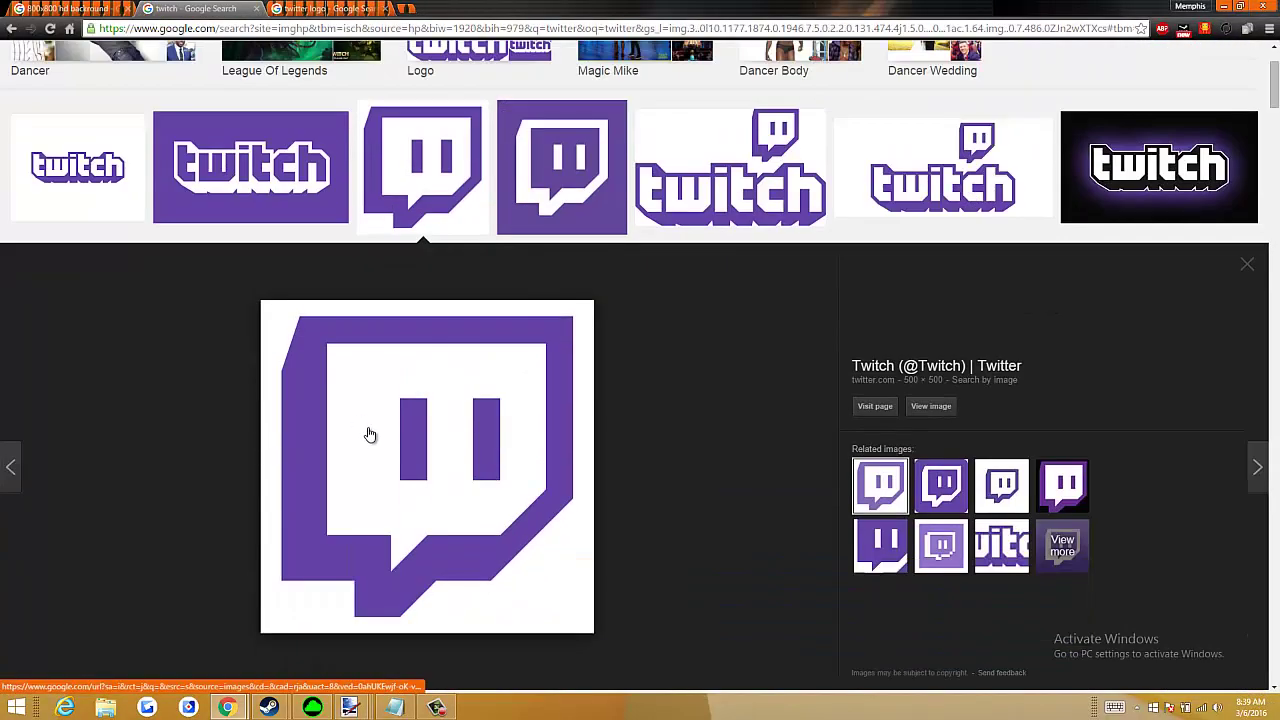
right_click(334, 422)
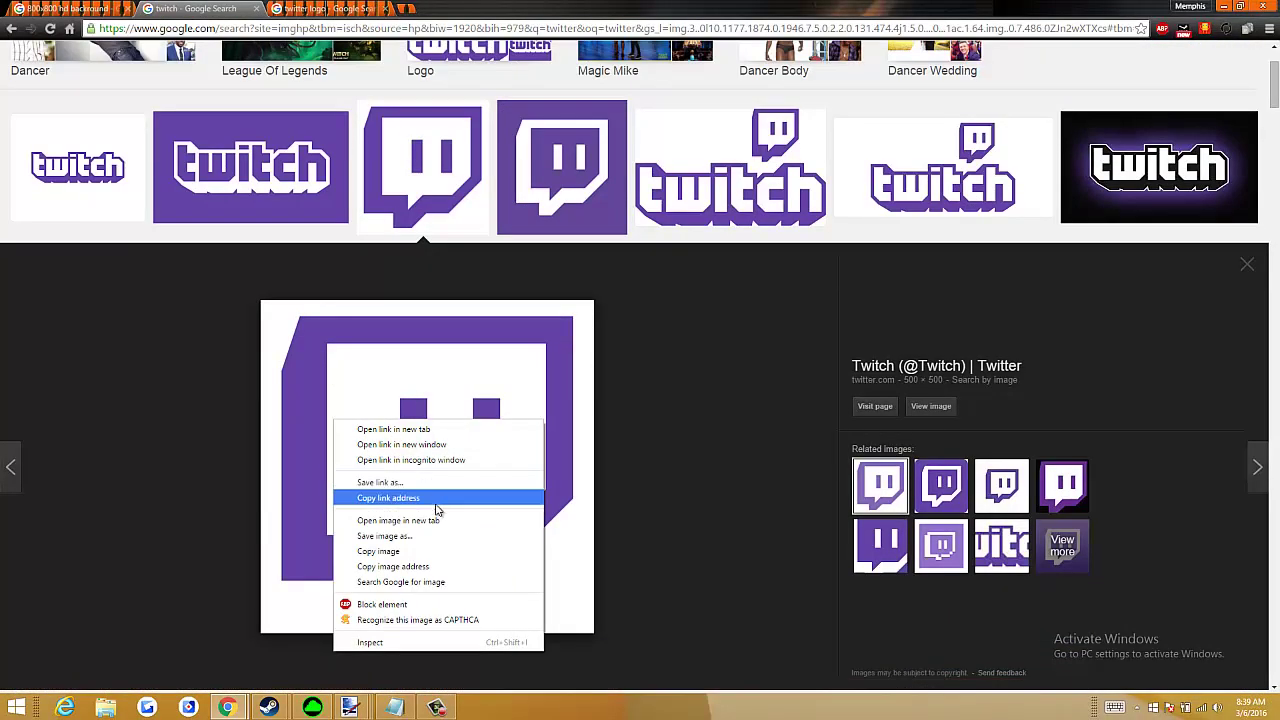
left_click(417, 551)
key("alt+Tab")
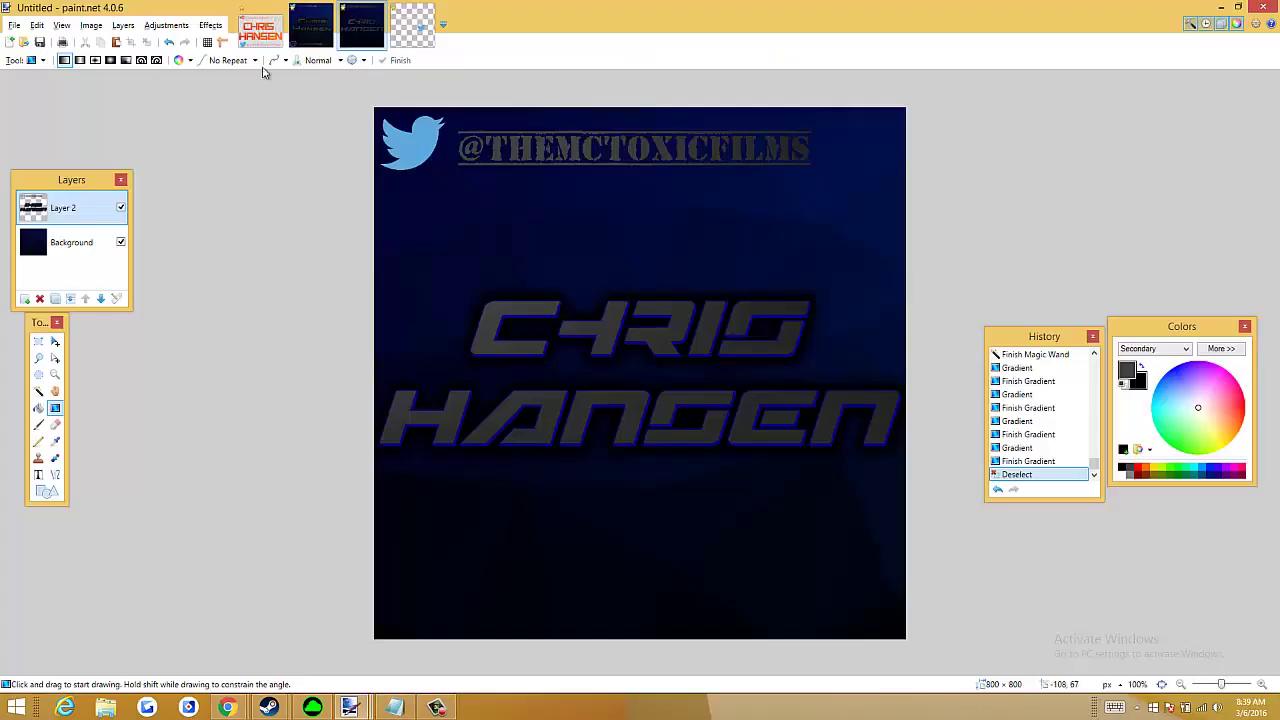
Clear the old Twitter bird off the spare fourth image, leaving an empty canvas
left_click(416, 25)
key("ctrl+a")
key("ctrl+x")
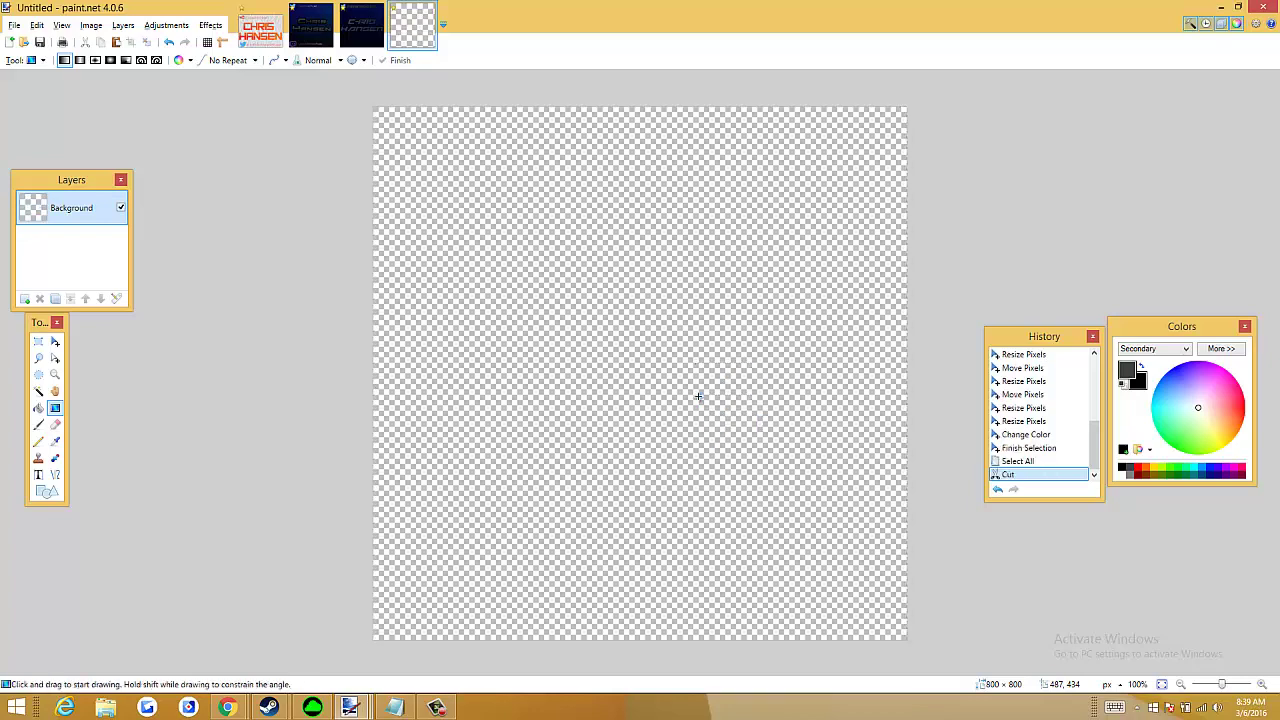
key("ctrl+v")
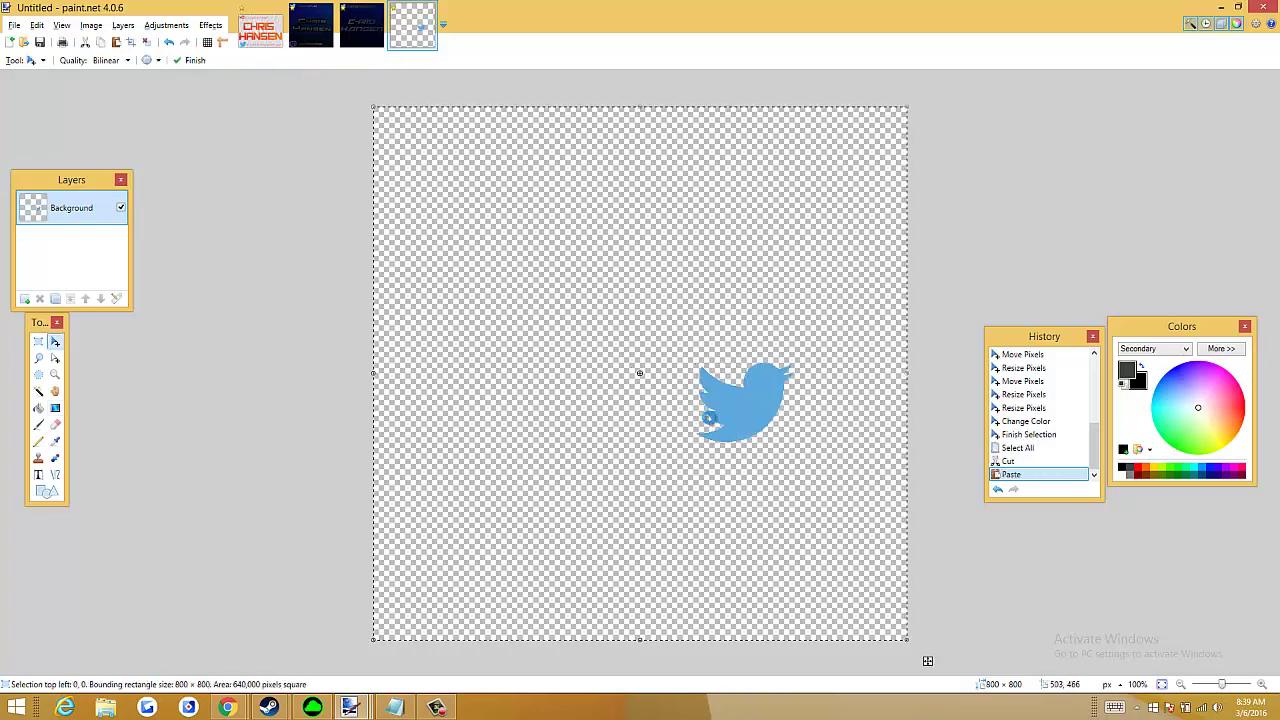
key("ctrl+z")
Copy the Twitch logo from the browser and paste it onto the empty canvas
key("alt+Tab")
right_click(459, 391)
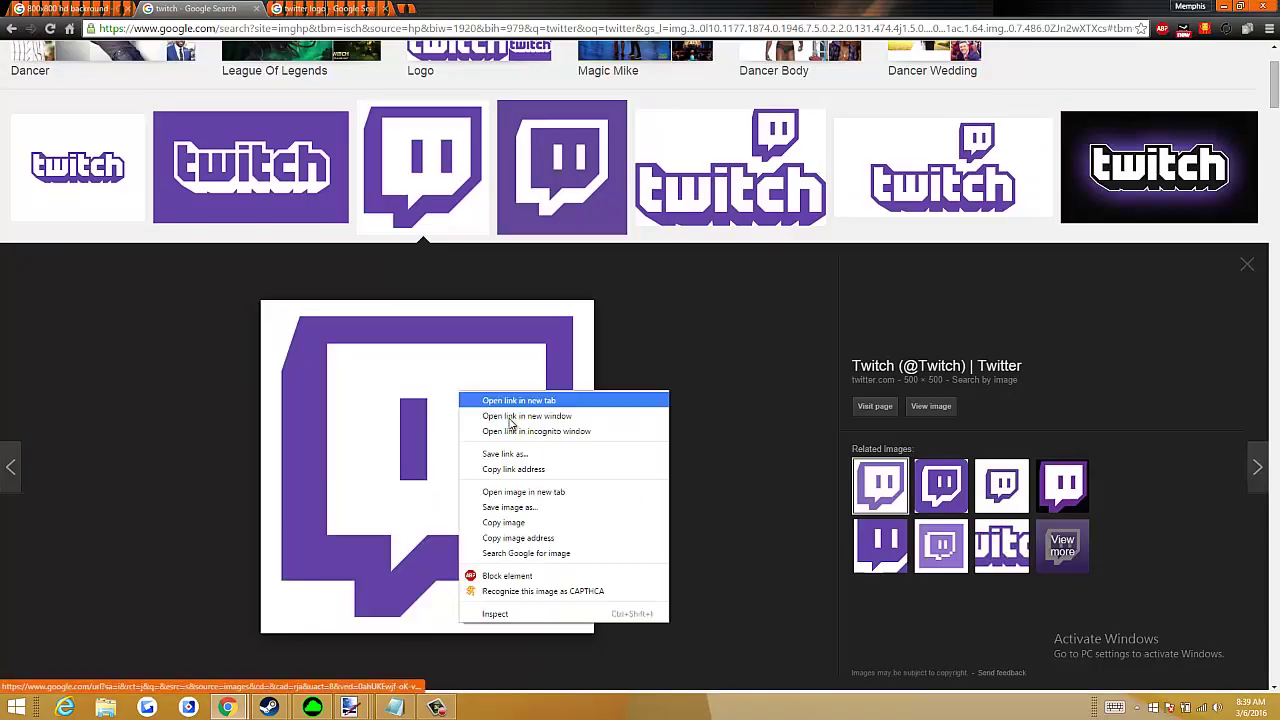
left_click(535, 522)
key("alt+Tab")
key("ctrl+v")
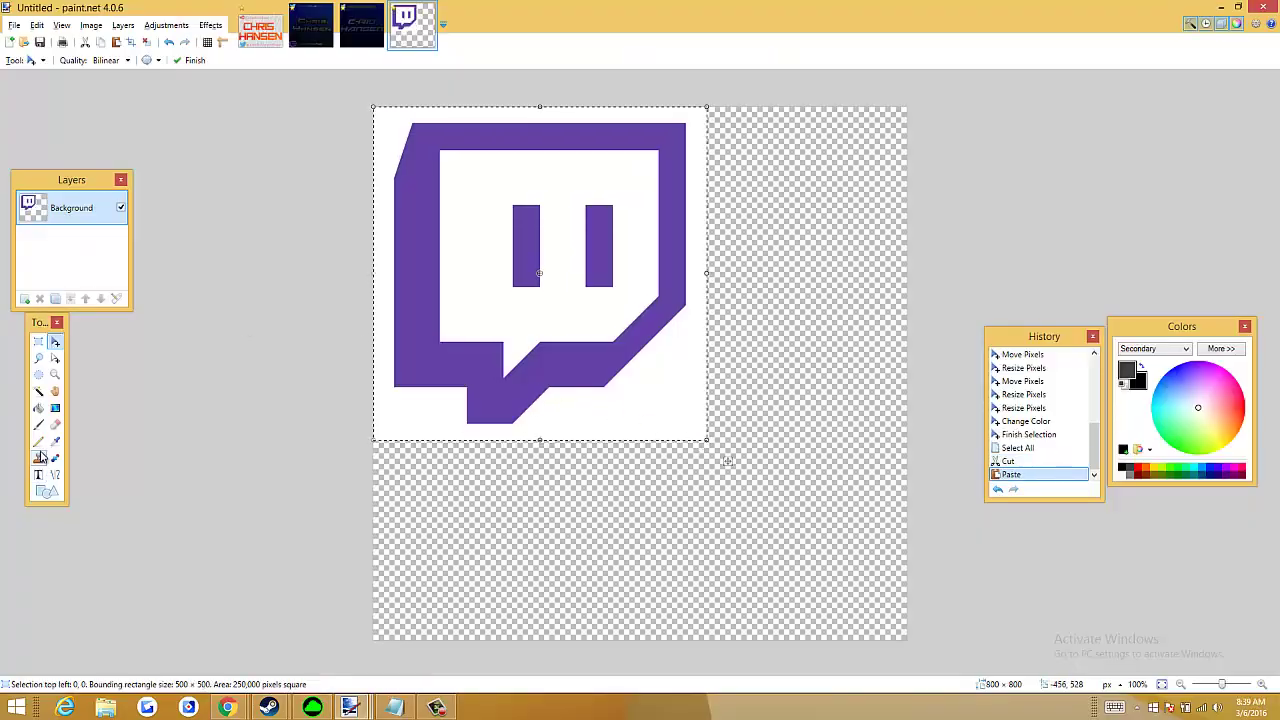
Cut away the logo's white background and the white inside of the speech bubble using Magic Wand
left_click(38, 391)
left_click(508, 407)
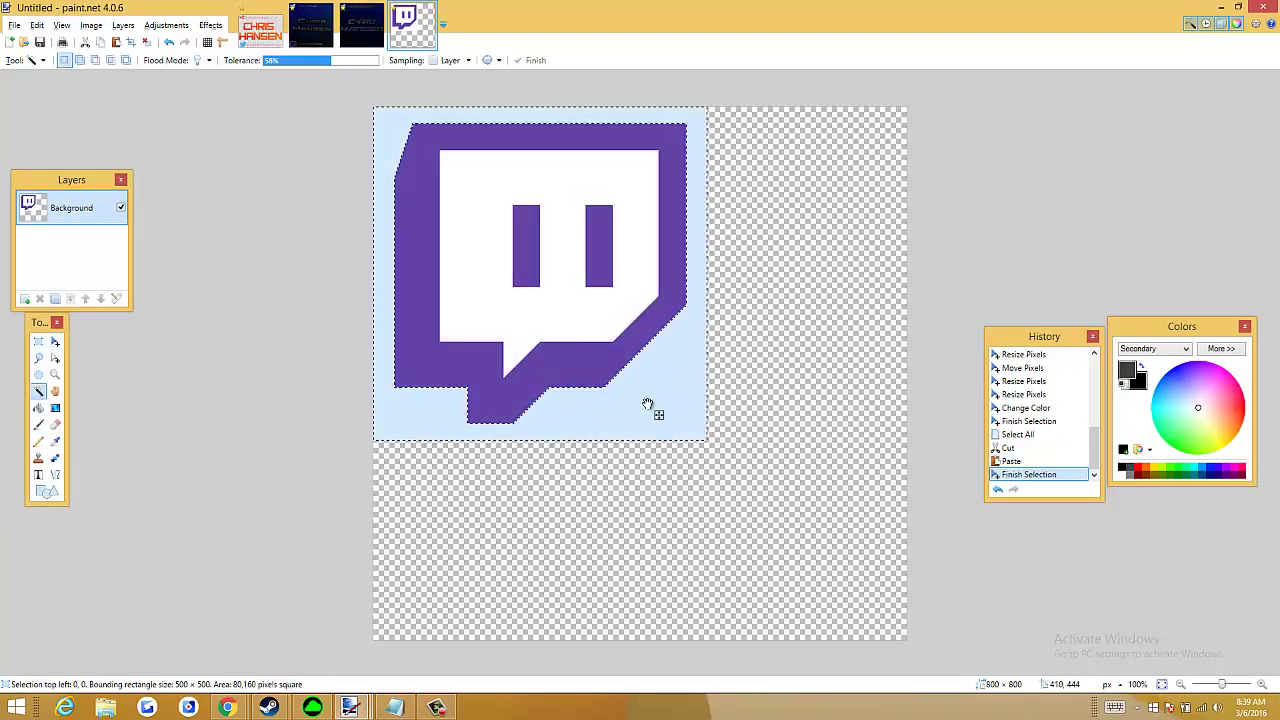
key("ctrl+x")
left_click(455, 266)
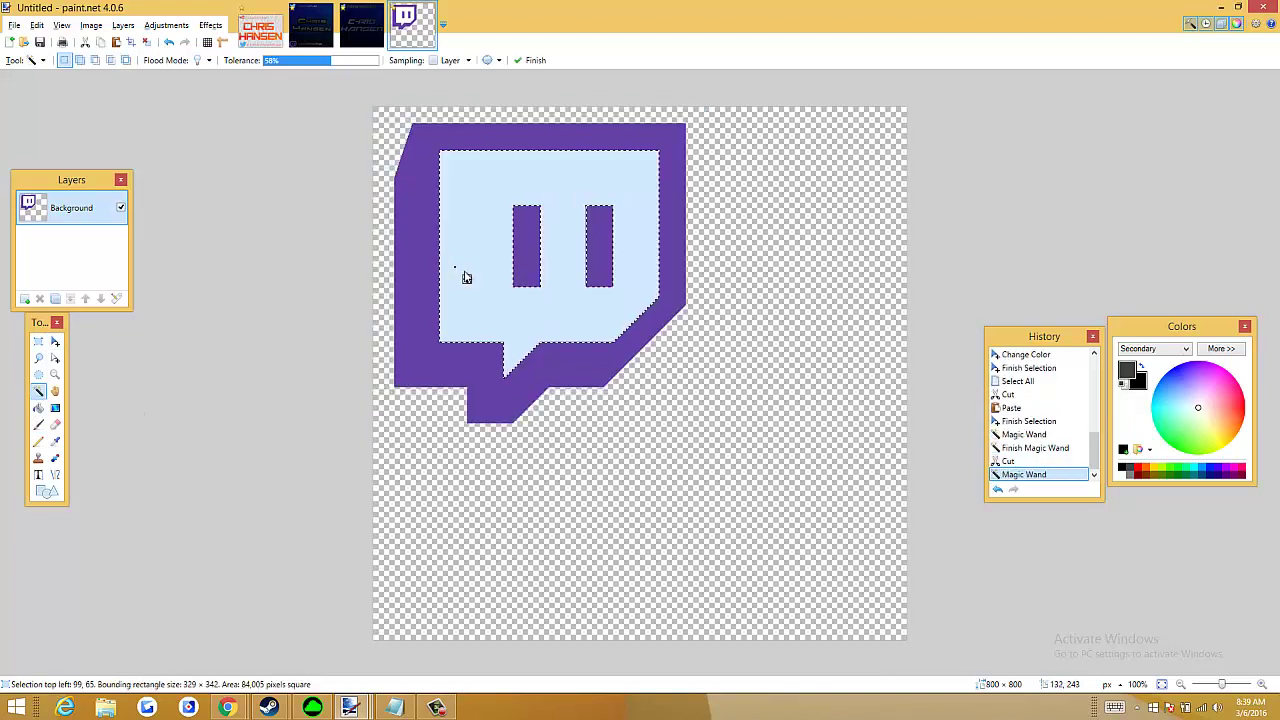
key("ctrl+x")
key("ctrl+a")
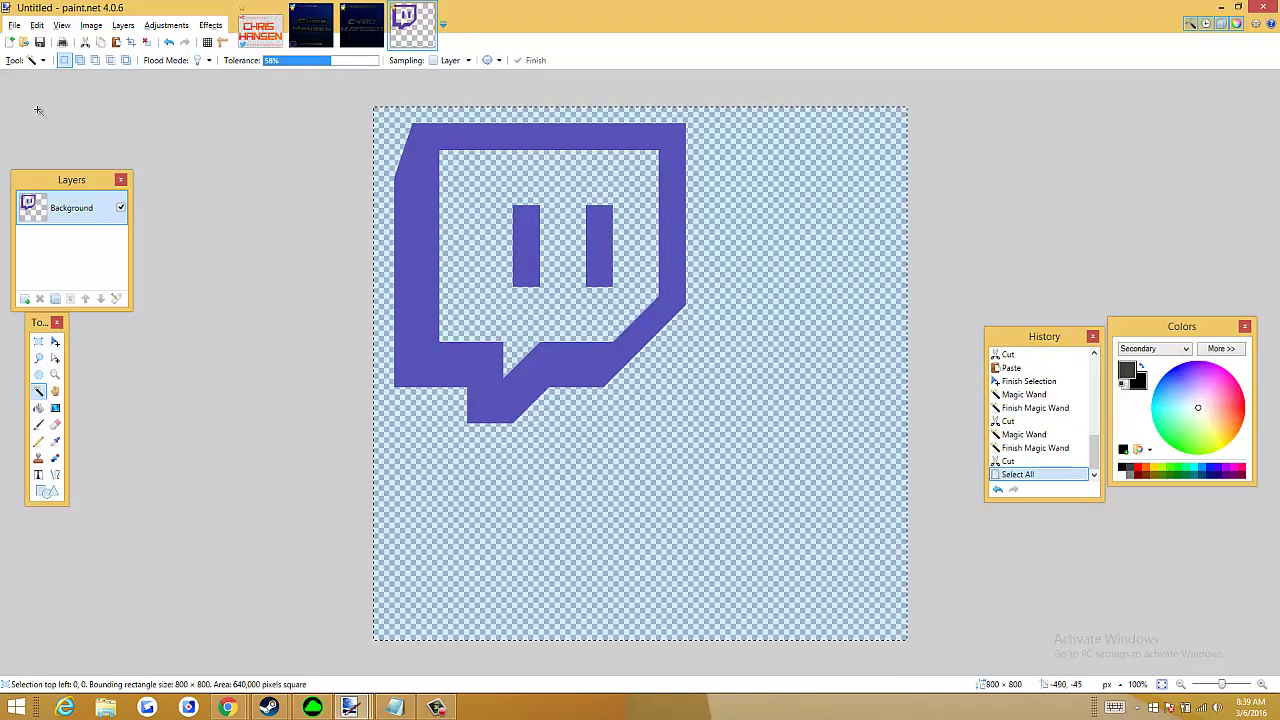
left_click(97, 117)
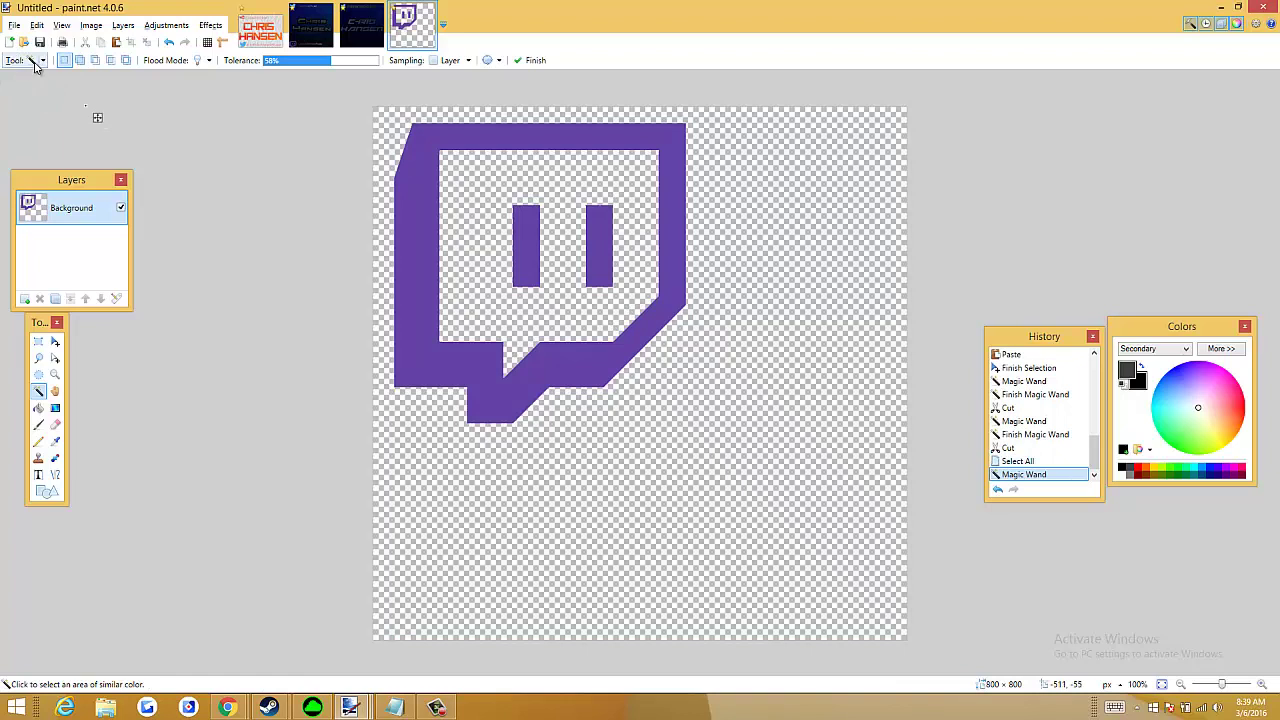
Copy a rectangular selection around the Twitch logo
left_click(38, 60)
left_click(45, 74)
left_click_drag(373, 105, 733, 448)
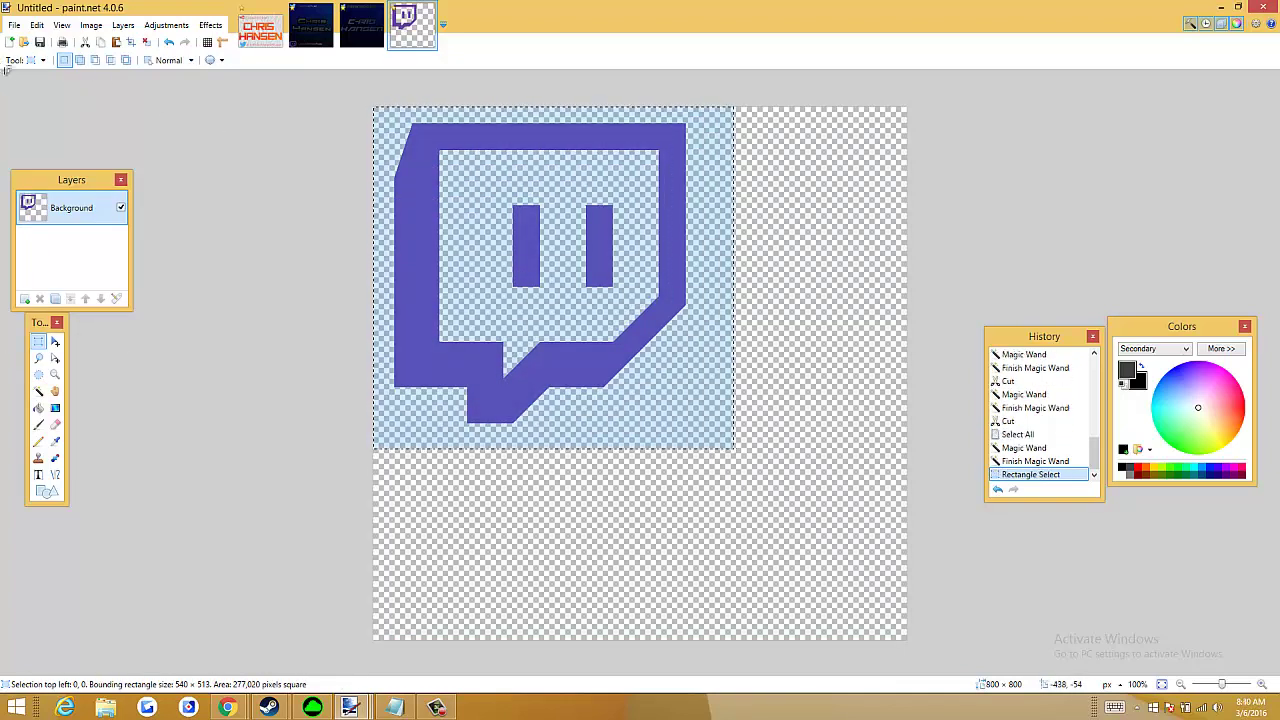
key("ctrl+c")
left_click(311, 24)
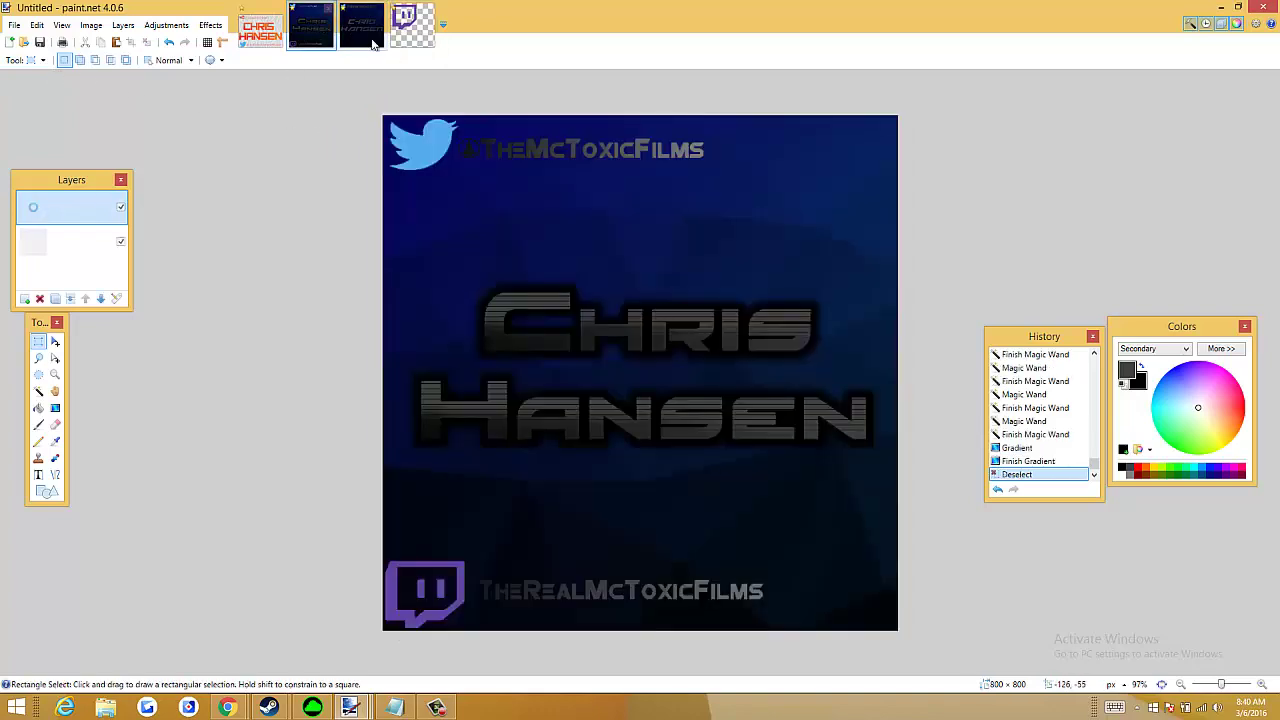
key("ctrl+shift+v")
key("ctrl+z")
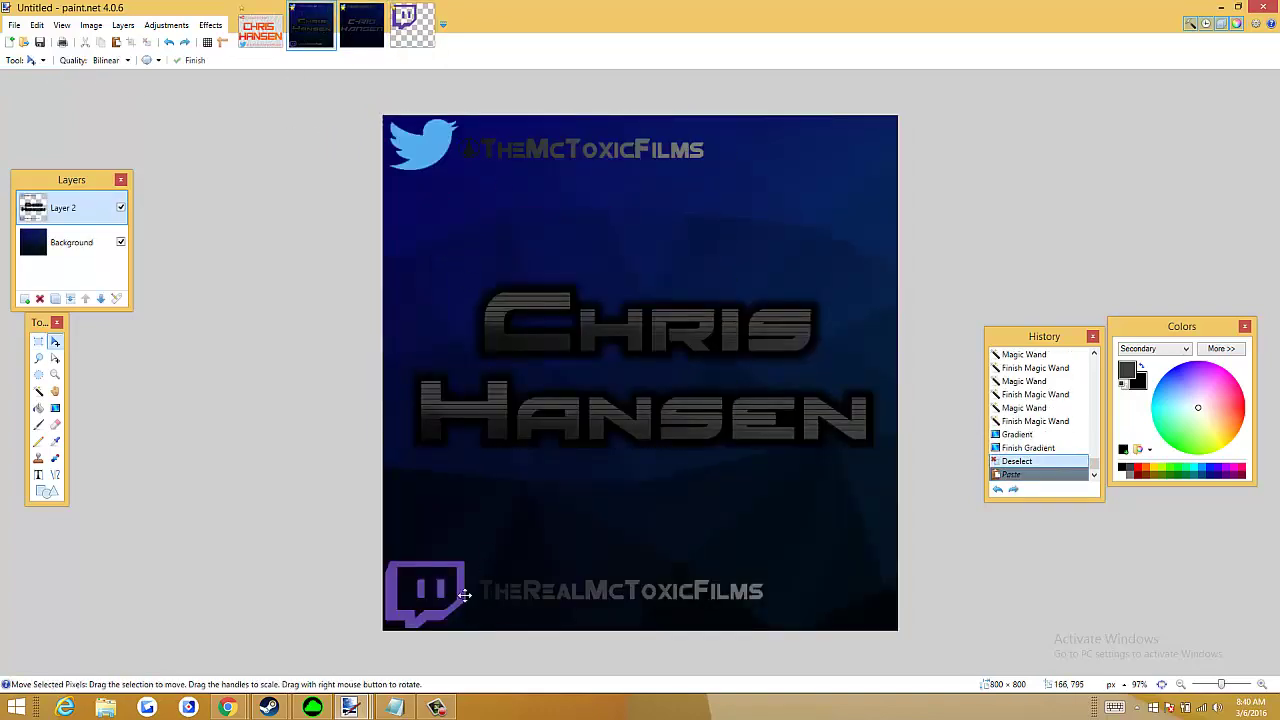
left_click(361, 24)
key("ctrl+shift+v")
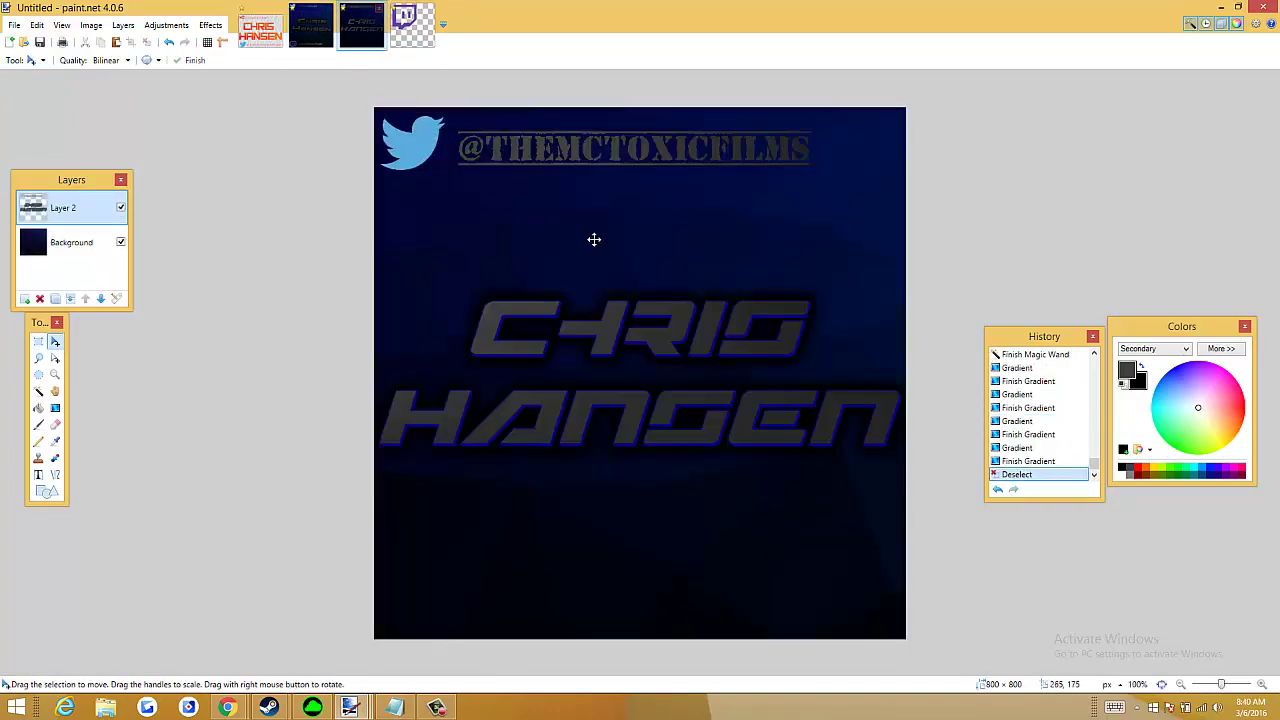
Shrink the Twitch logo below the name and align it to the bottom edge with Object Align
left_click_drag(734, 451, 471, 633)
left_click(423, 600)
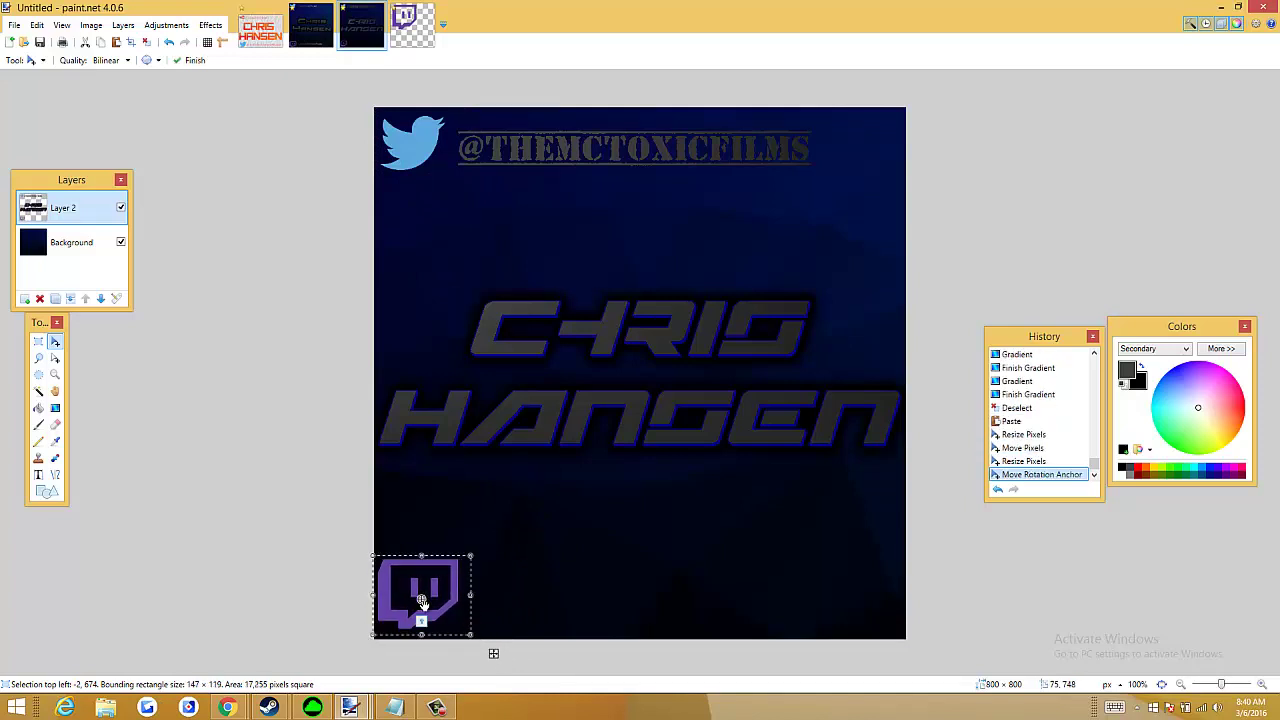
left_click(210, 25)
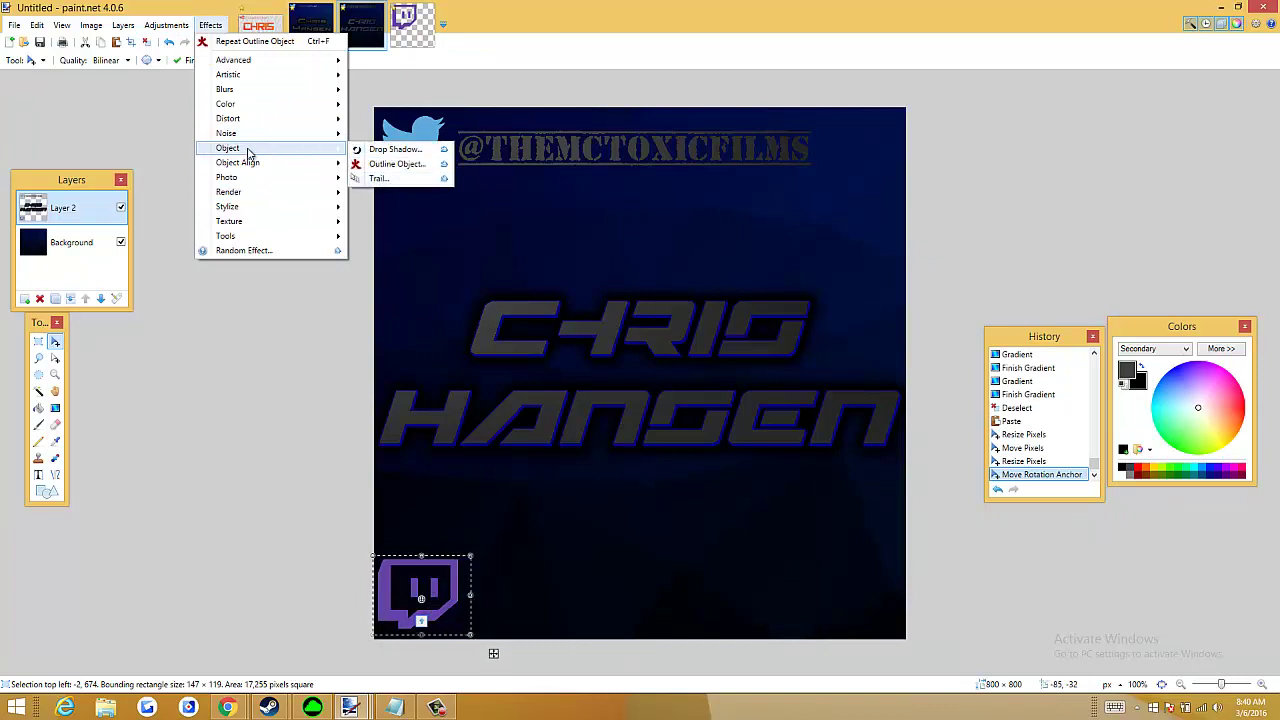
mouse_move(255, 162)
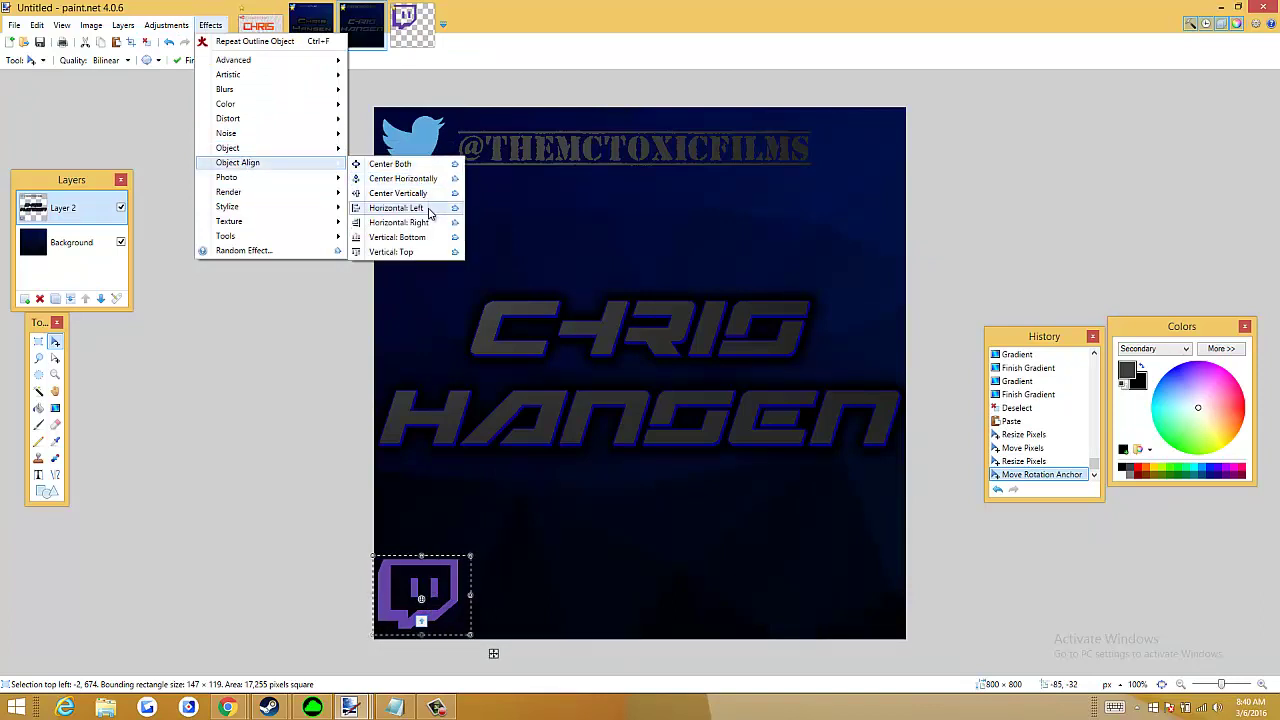
left_click(436, 238)
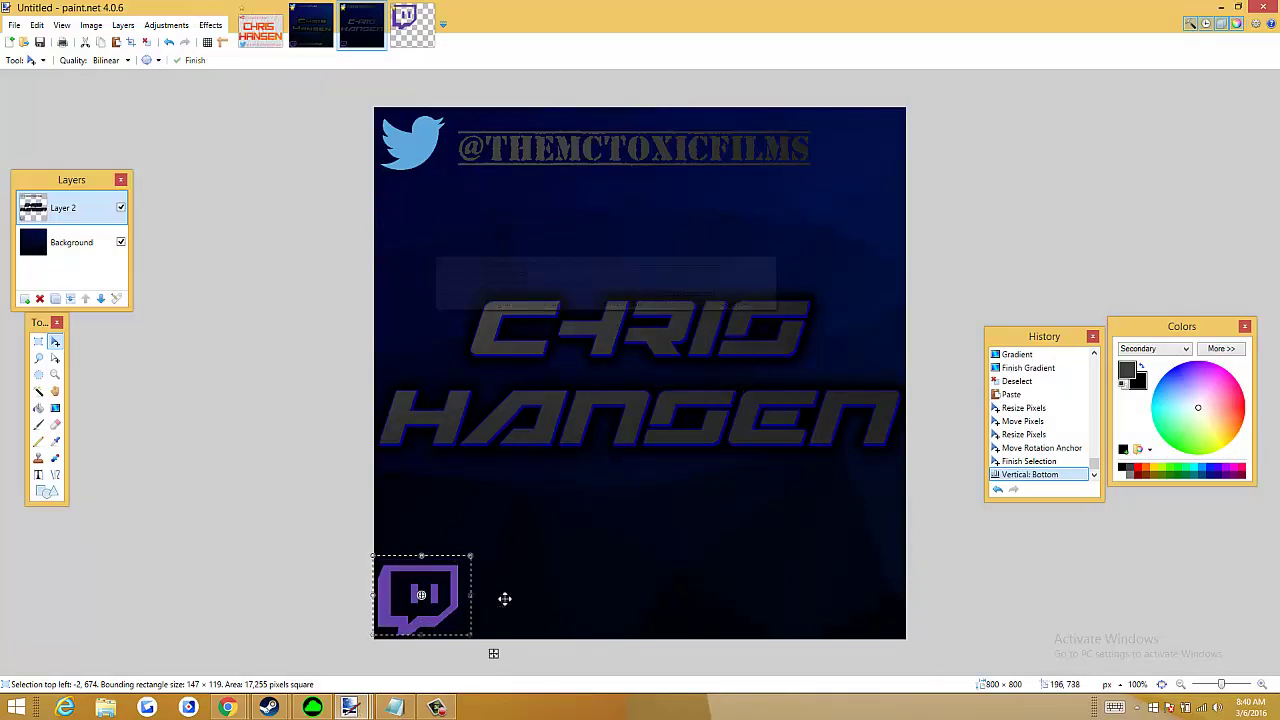
Nudge the roughly 147×119 px Twitch logo into the bottom-left corner and commit it
left_click(517, 534)
left_click(483, 608)
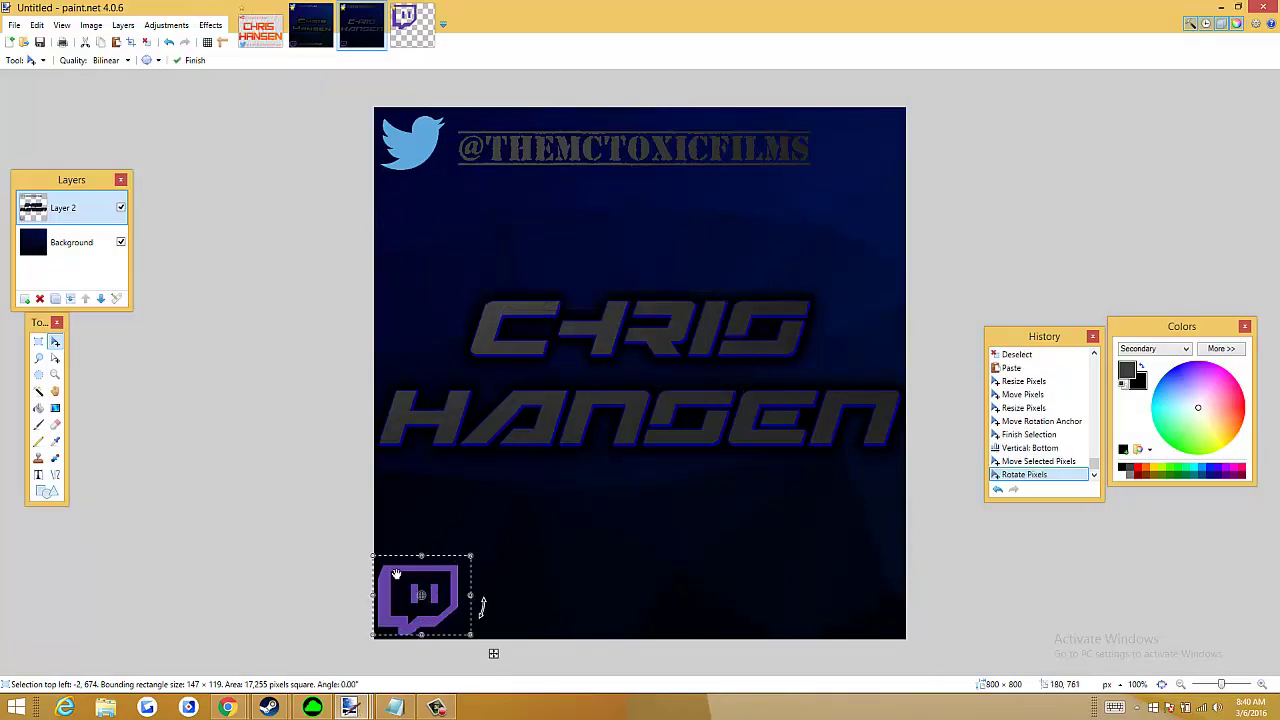
left_click(266, 535)
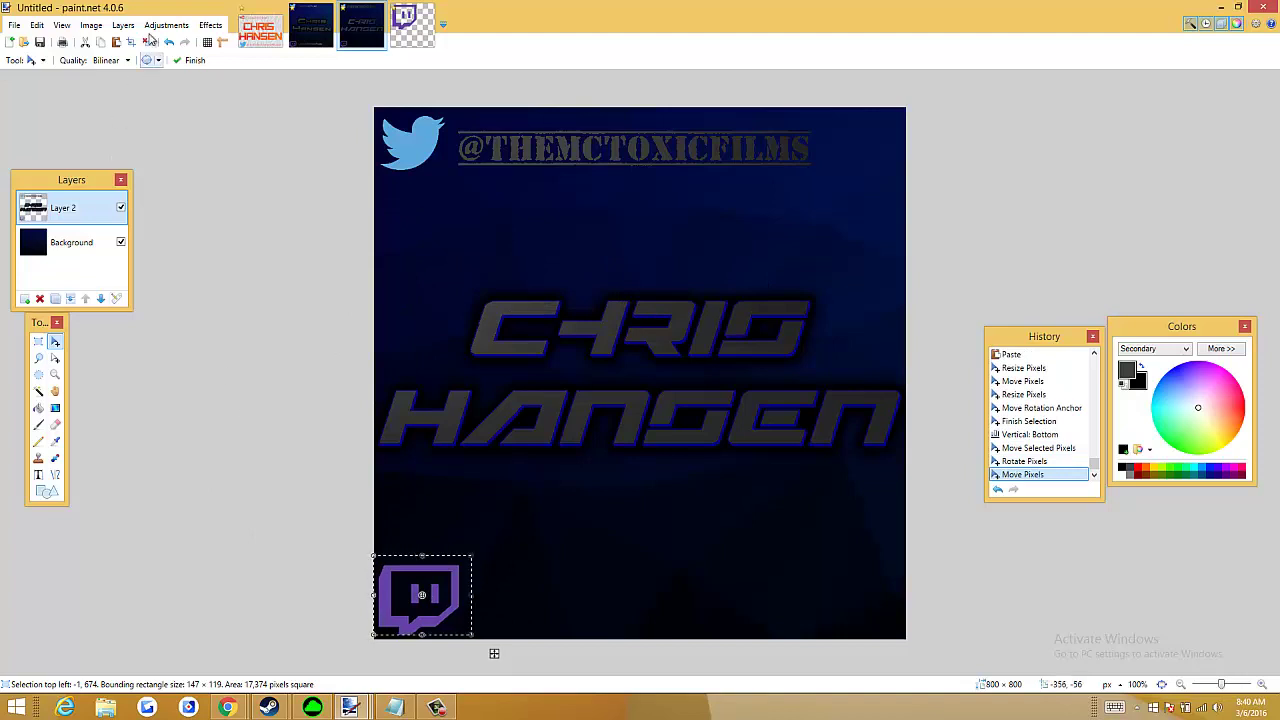
left_click(146, 41)
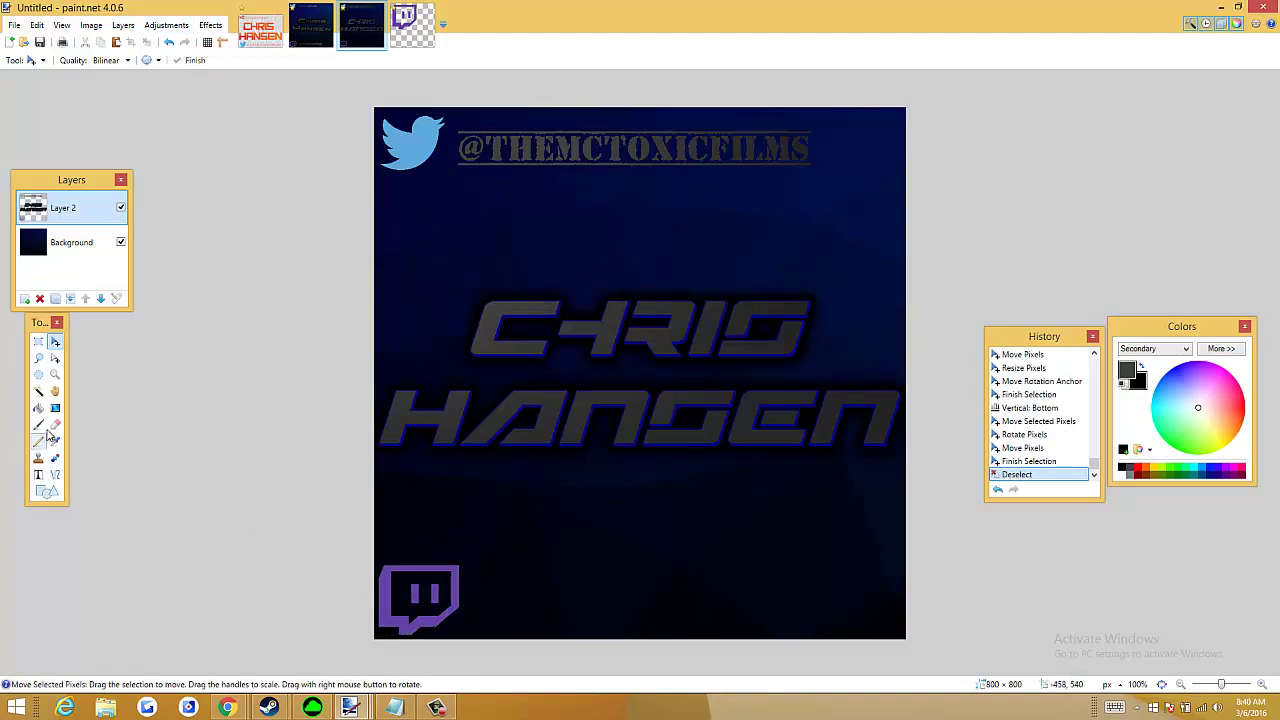
left_click(38, 474)
Type the handle 'THEREALMCTOXICFILMS' to the right of the Twitch logo, fixing typos
left_click(476, 568)
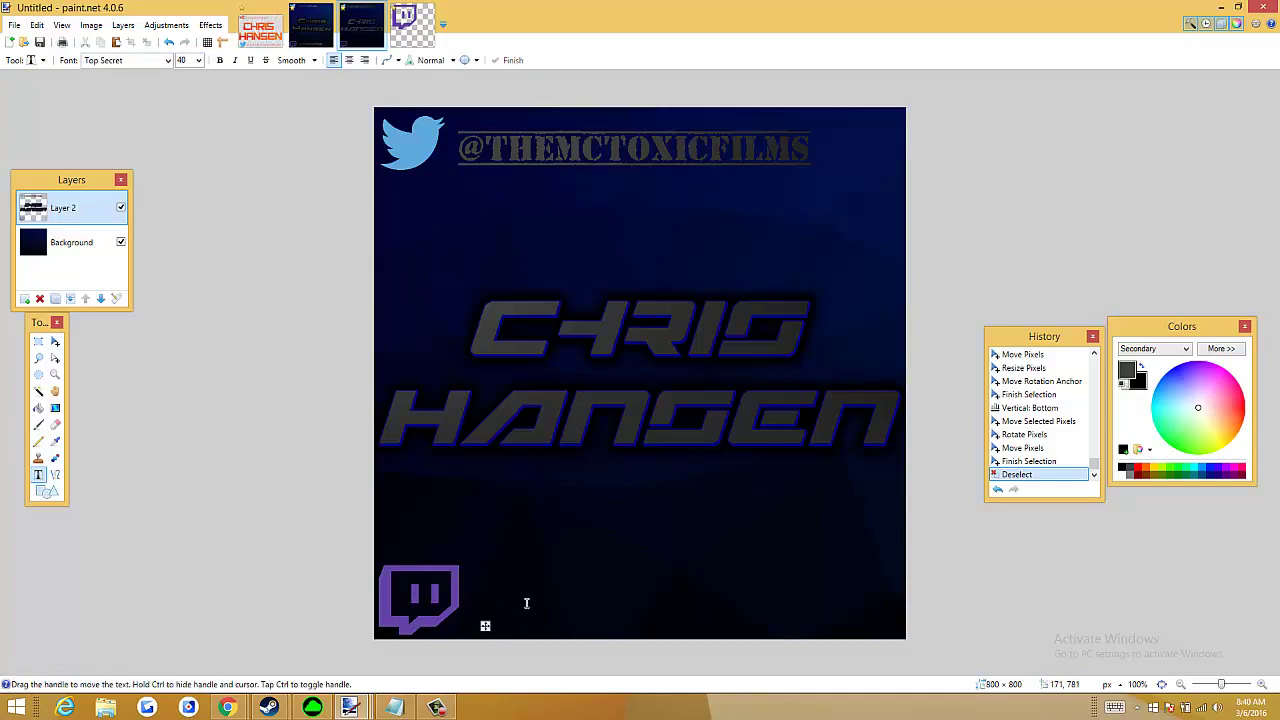
type("THE")
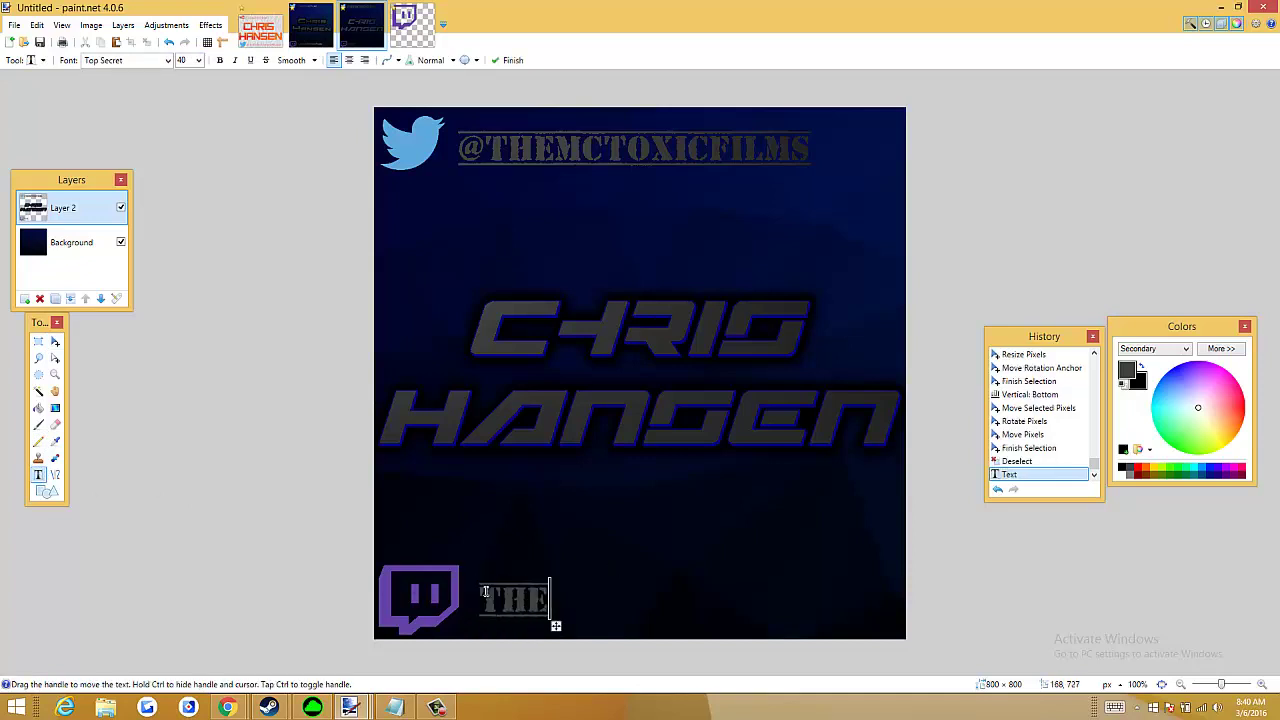
type("REALMCT")
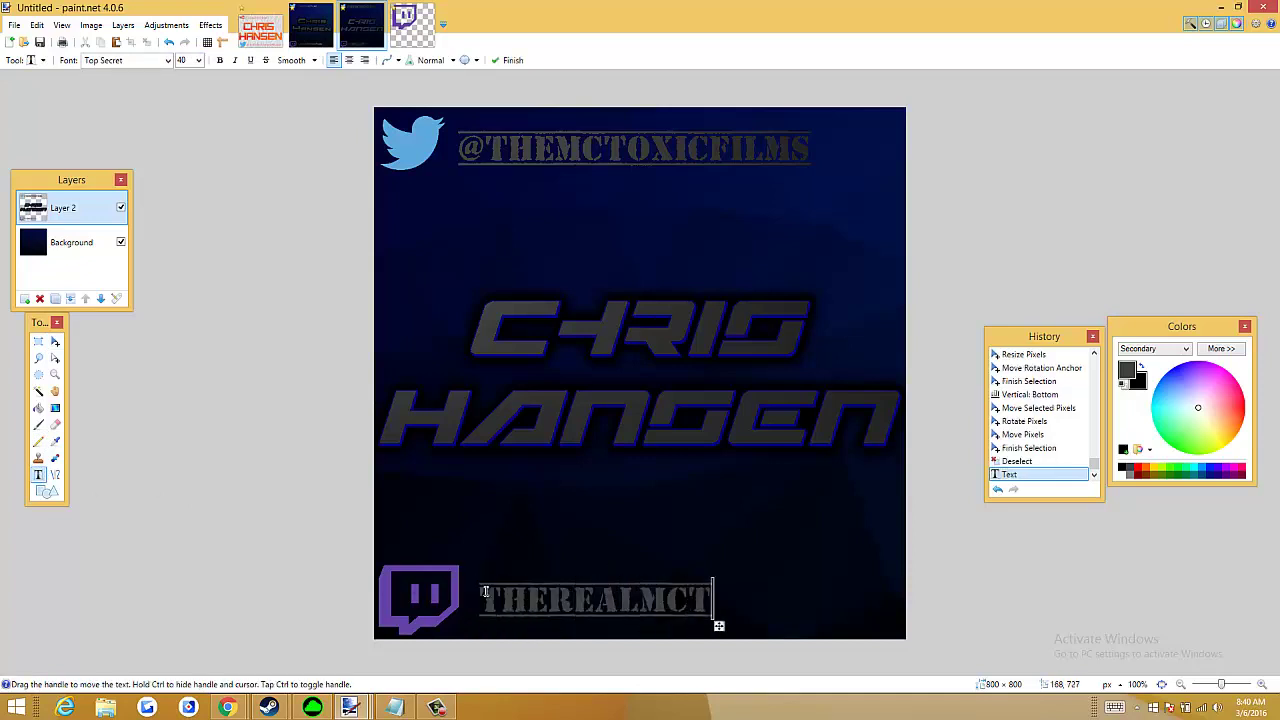
key("BackSpace")
key("BackSpace")
key("BackSpace")
key("BackSpace")
key("BackSpace")
key("BackSpace")
type("WEA")
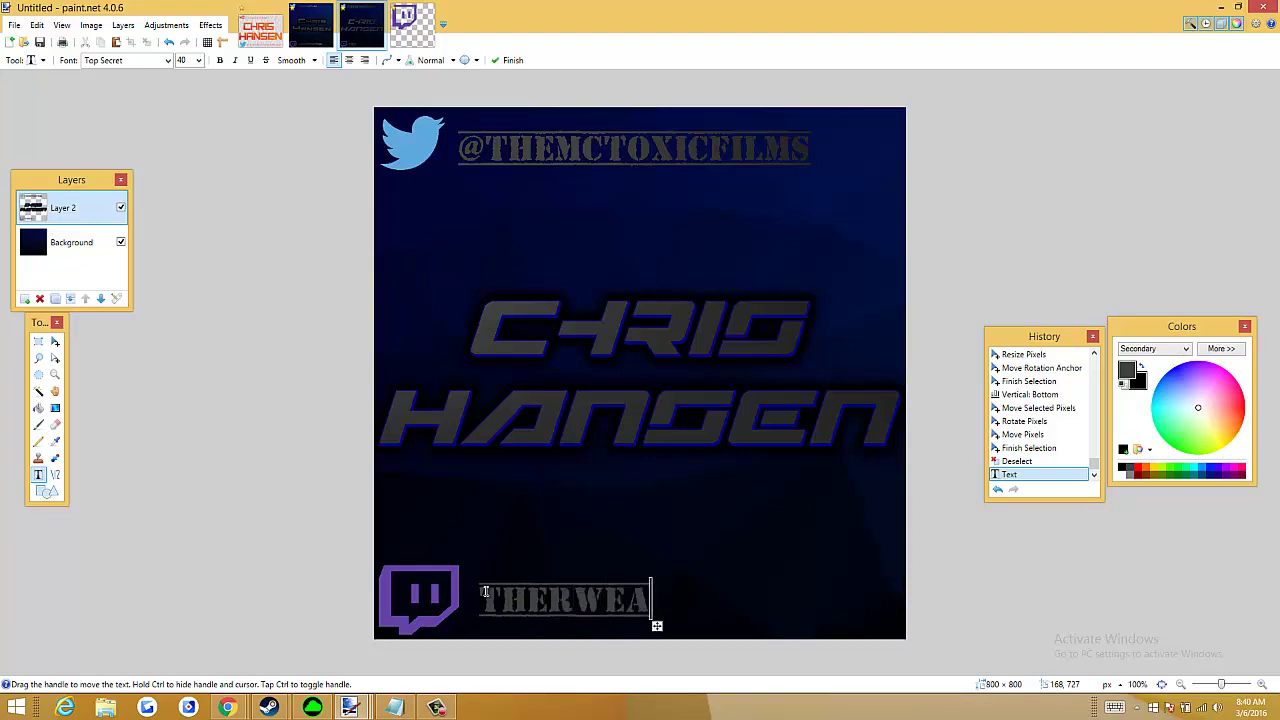
key("BackSpace")
key("BackSpace")
type("EALMA")
key("BackSpace")
type("C")
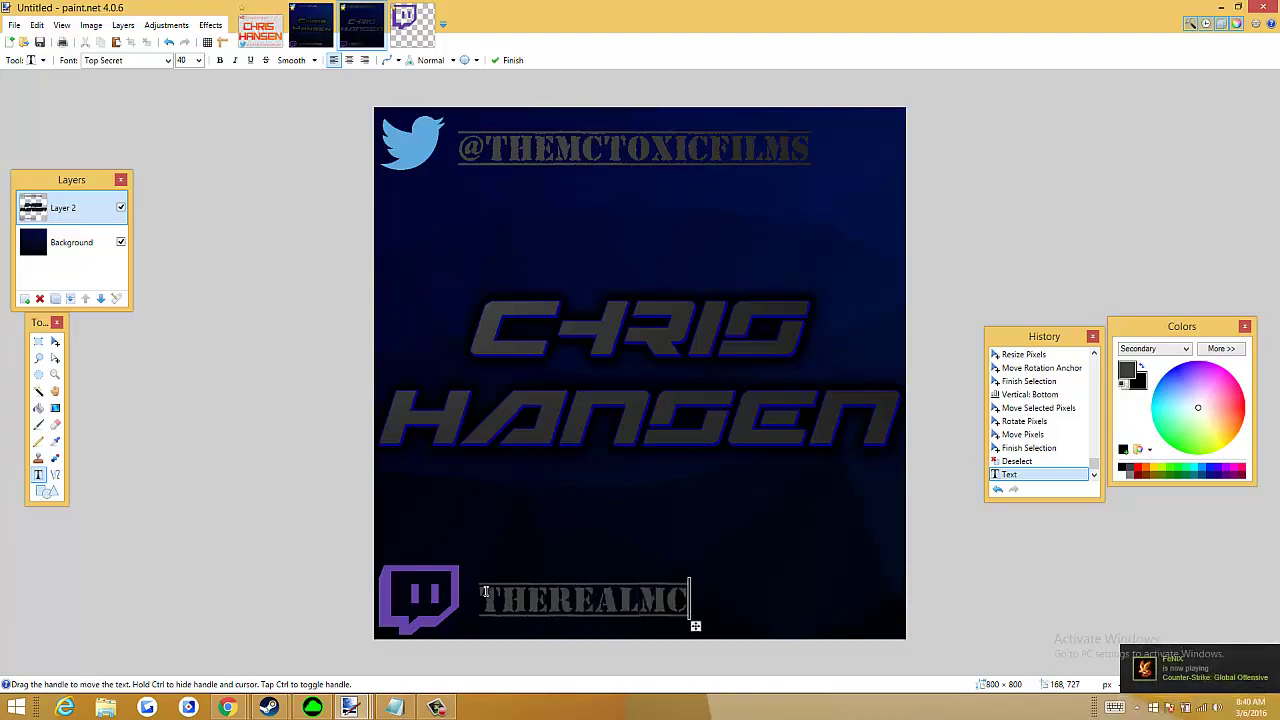
type("TOXICFILMS")
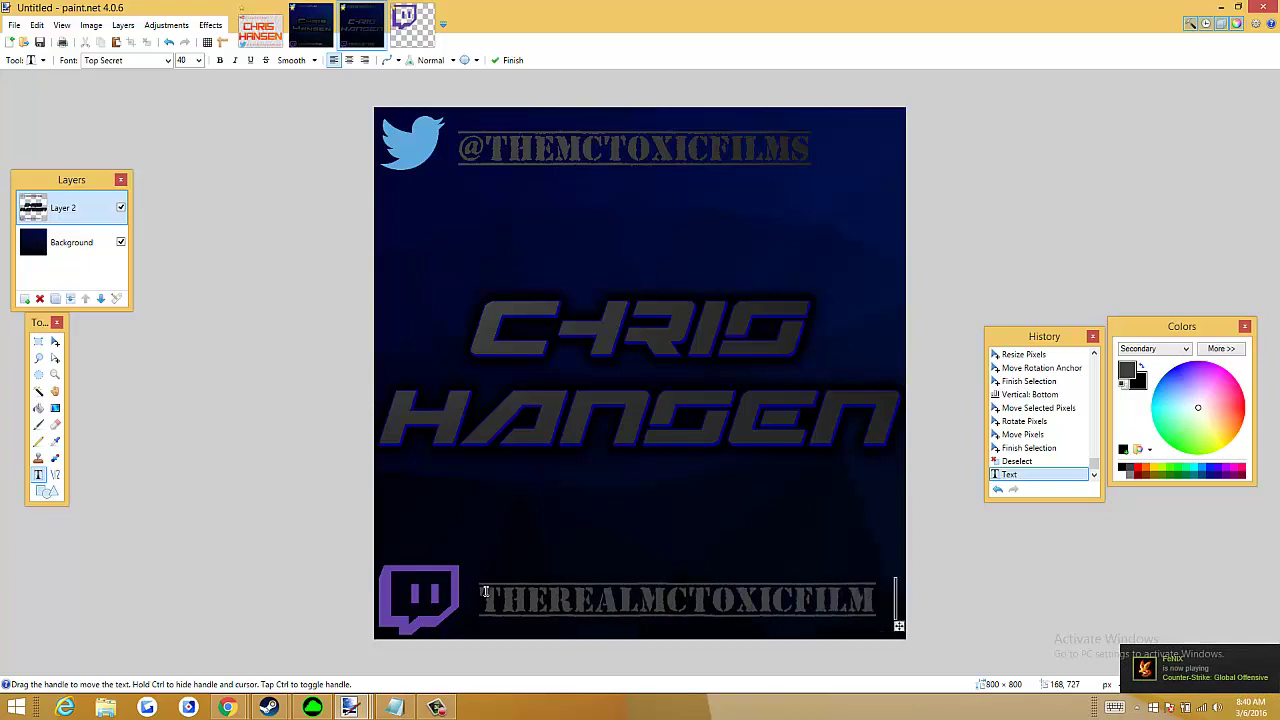
Try font size 35, settle on 40, and shift the handle left beside the logo
left_click(188, 60)
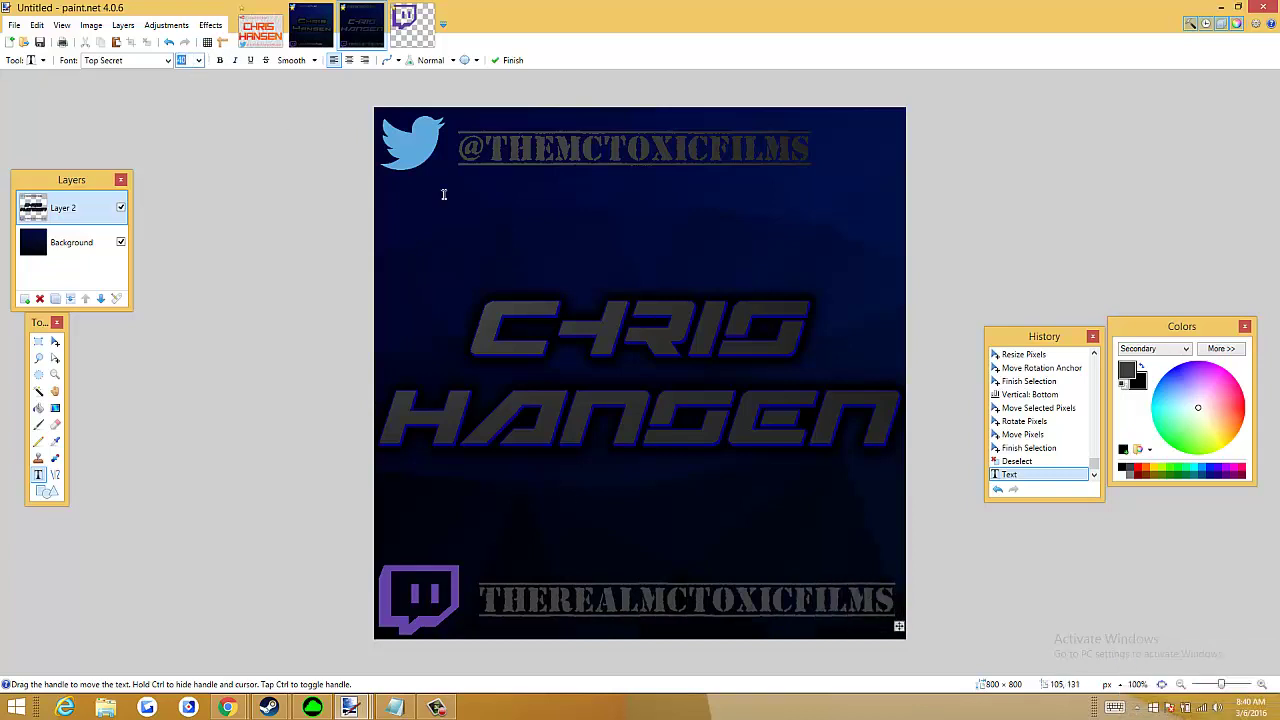
type("4")
key("BackSpace")
type("35")
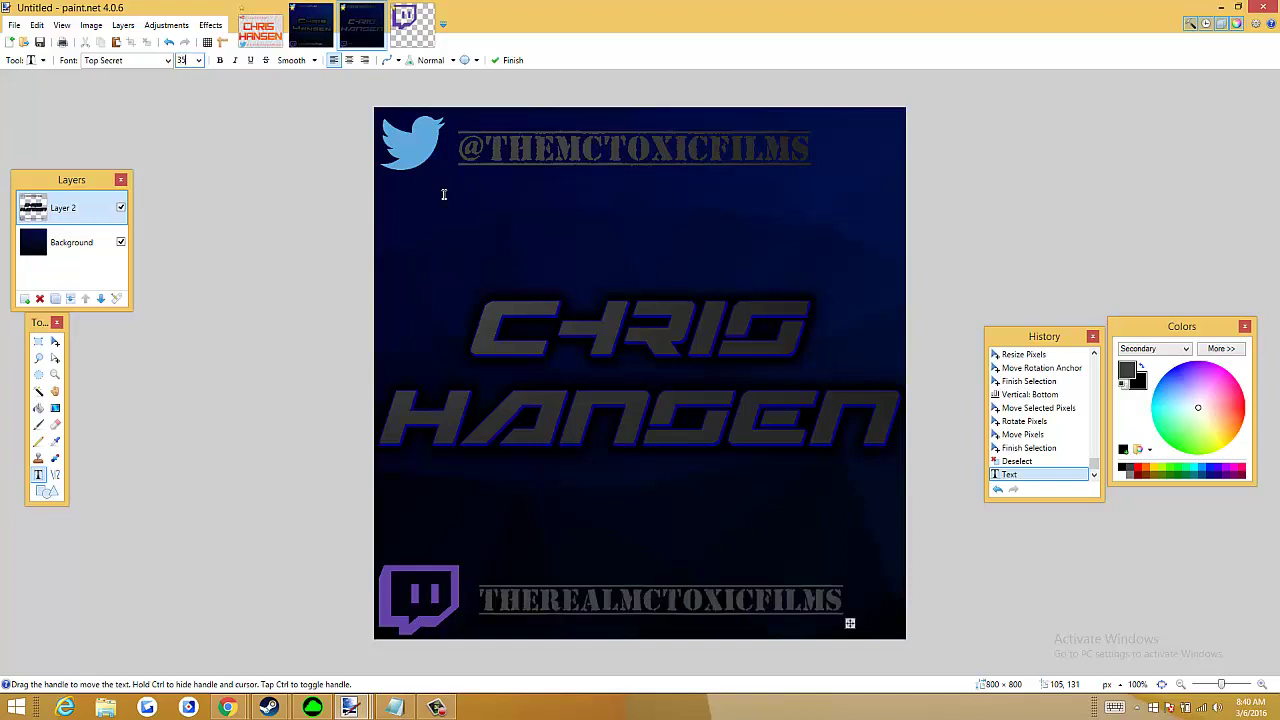
type("0")
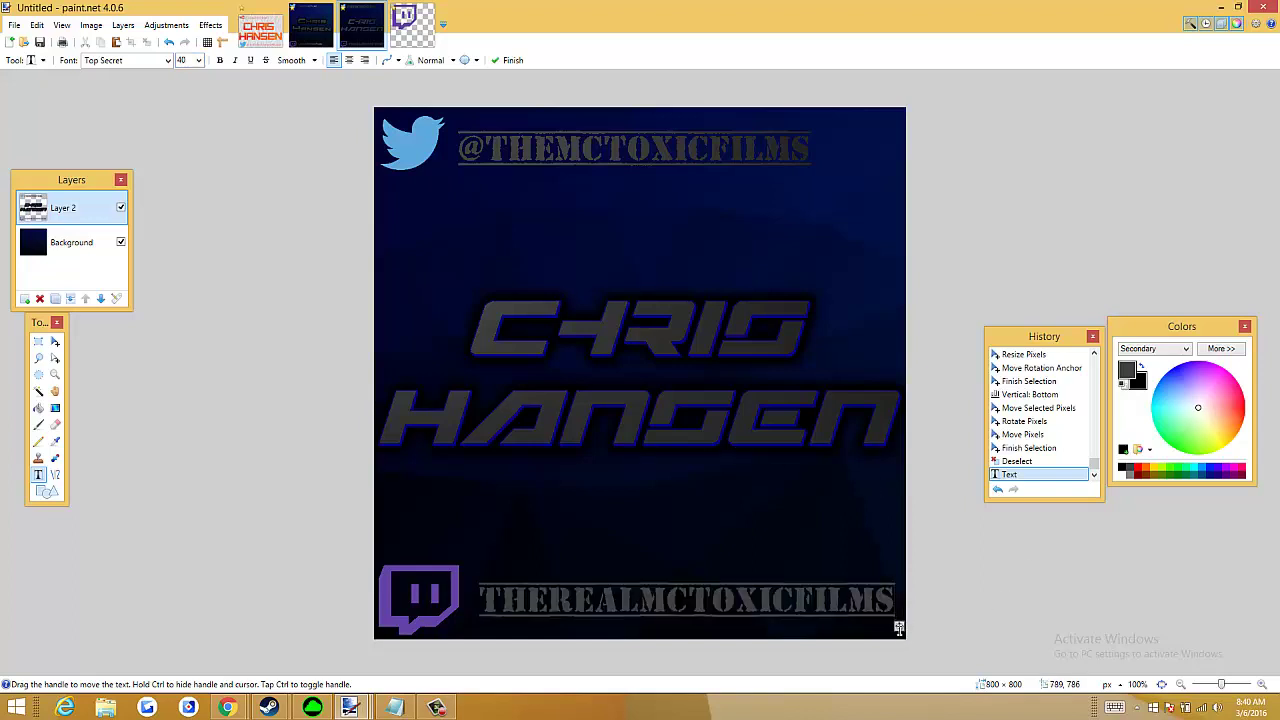
left_click_drag(899, 625, 888, 626)
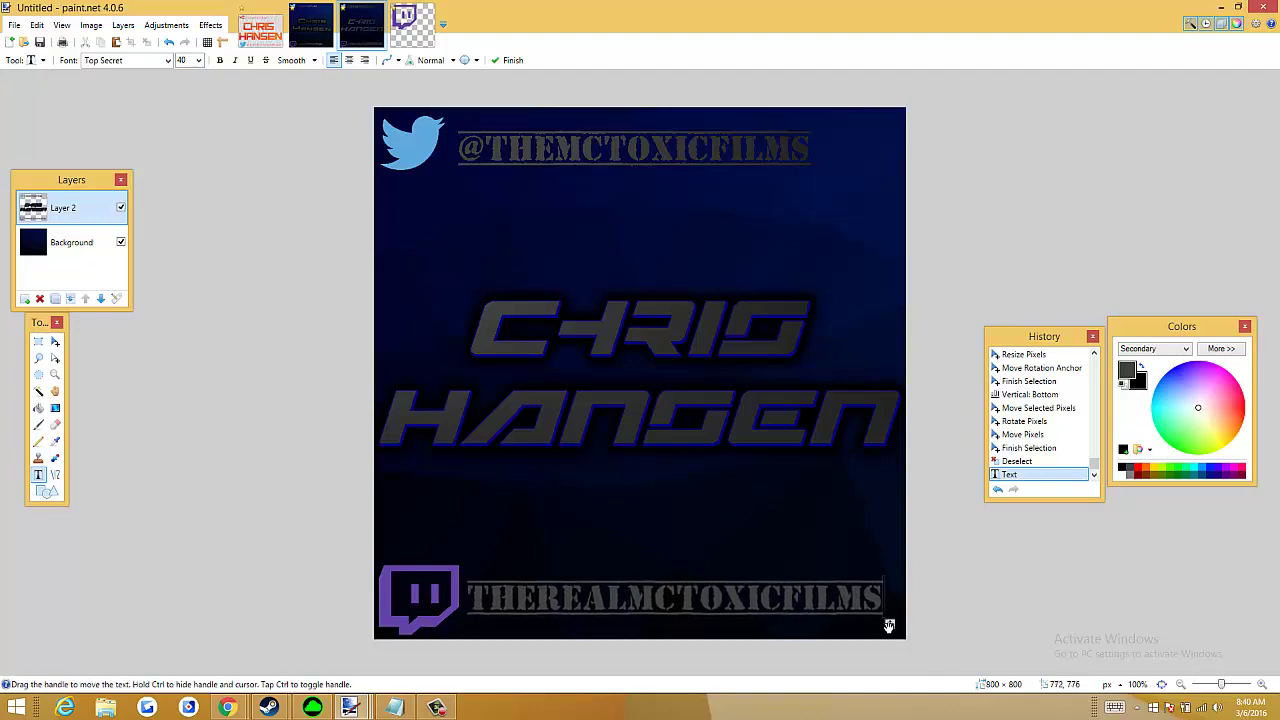
Magic Wand select the handle's first T plus its long top and bottom bars
left_click(39, 392)
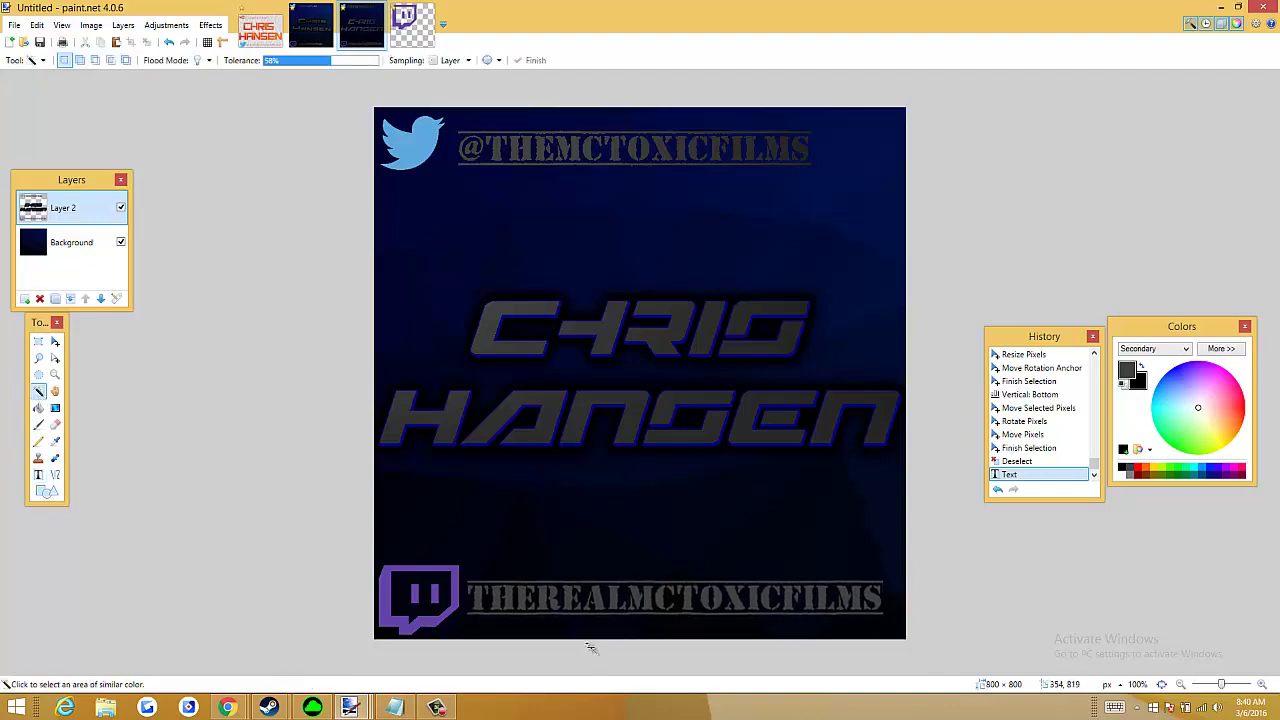
scroll(591, 646, "up", 4)
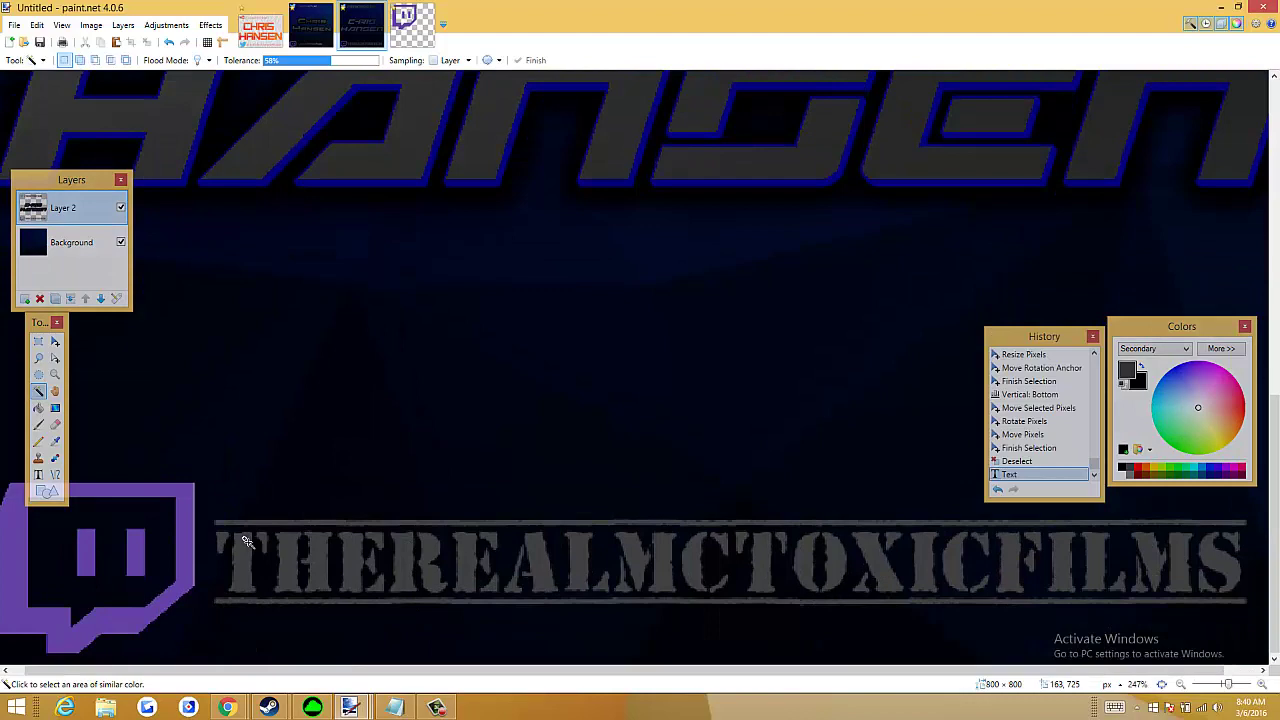
left_click(245, 541)
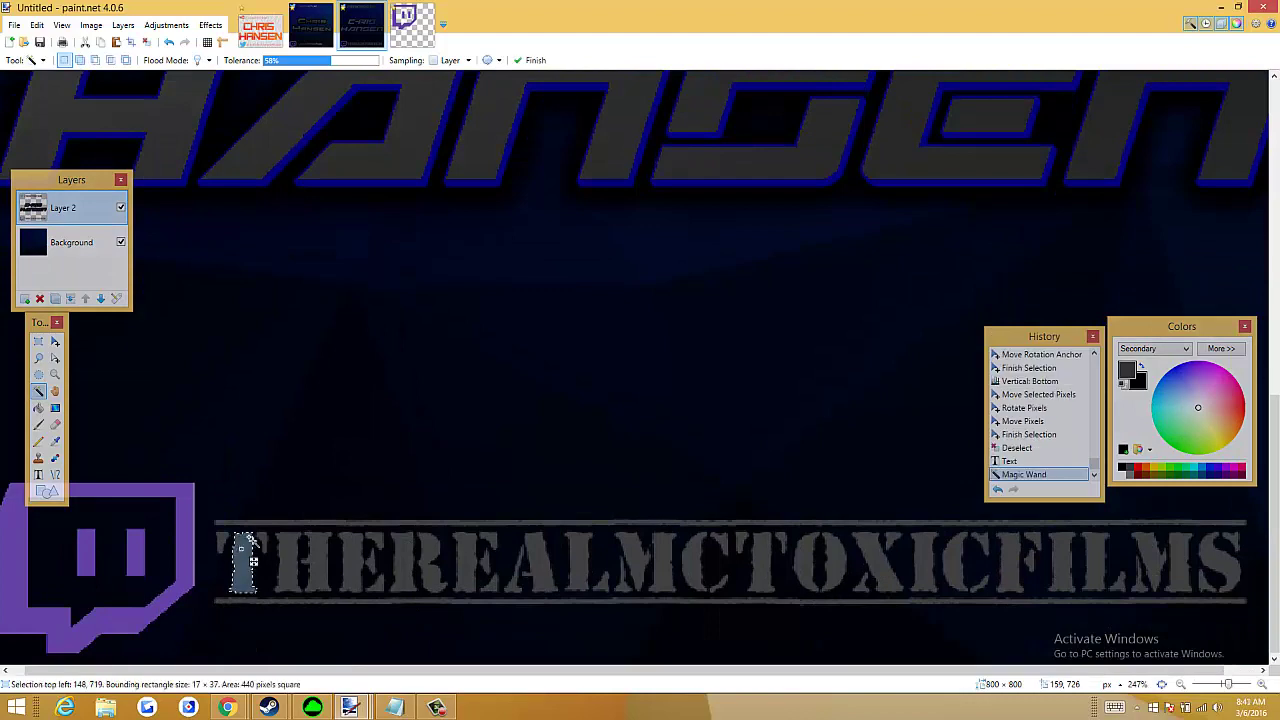
left_click(268, 536)
key("ctrl+z")
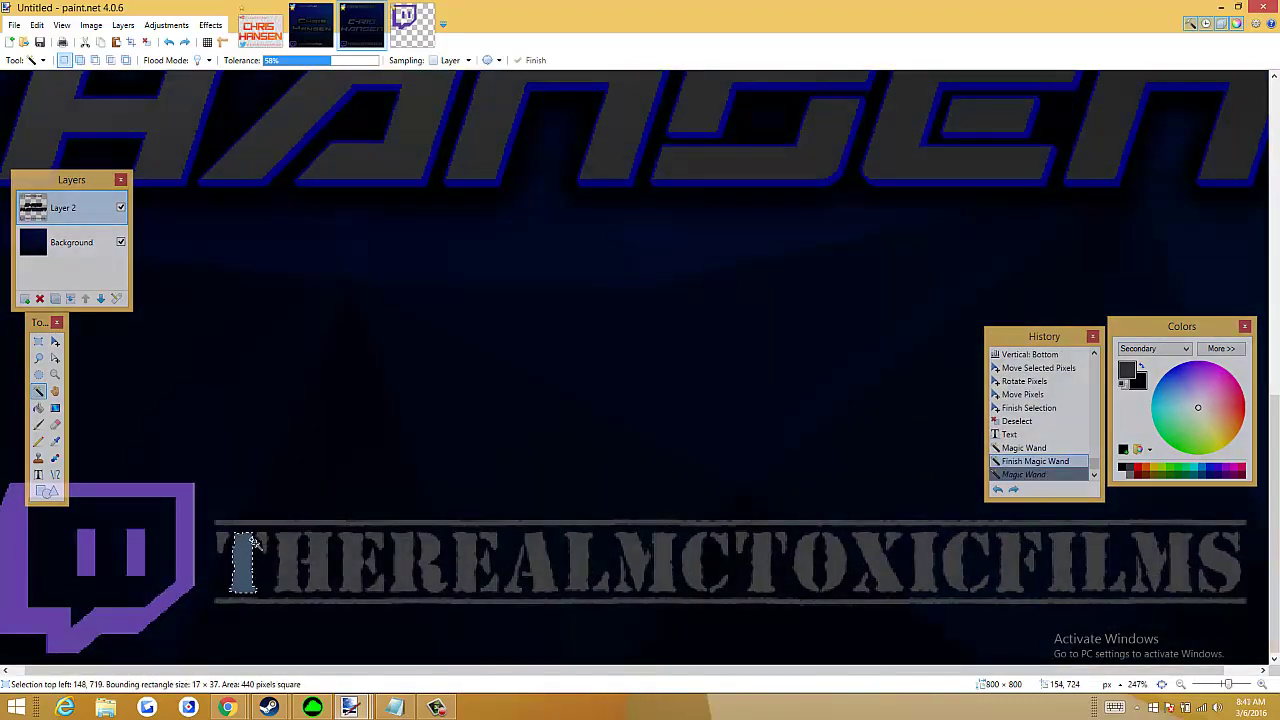
scroll(252, 541, "up", 2)
left_click(279, 541, "ctrl")
left_click(190, 533, "ctrl")
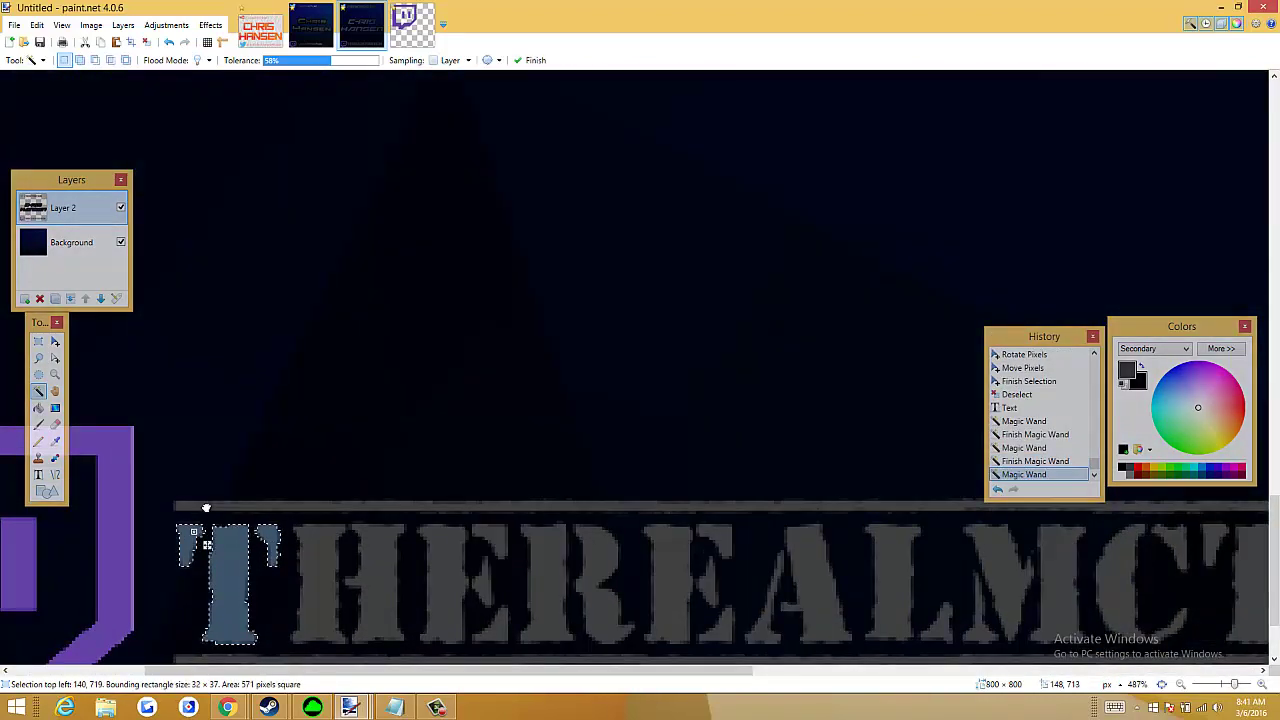
left_click(205, 505, "ctrl")
scroll(304, 539, "down", 2)
left_click(302, 540, "ctrl")
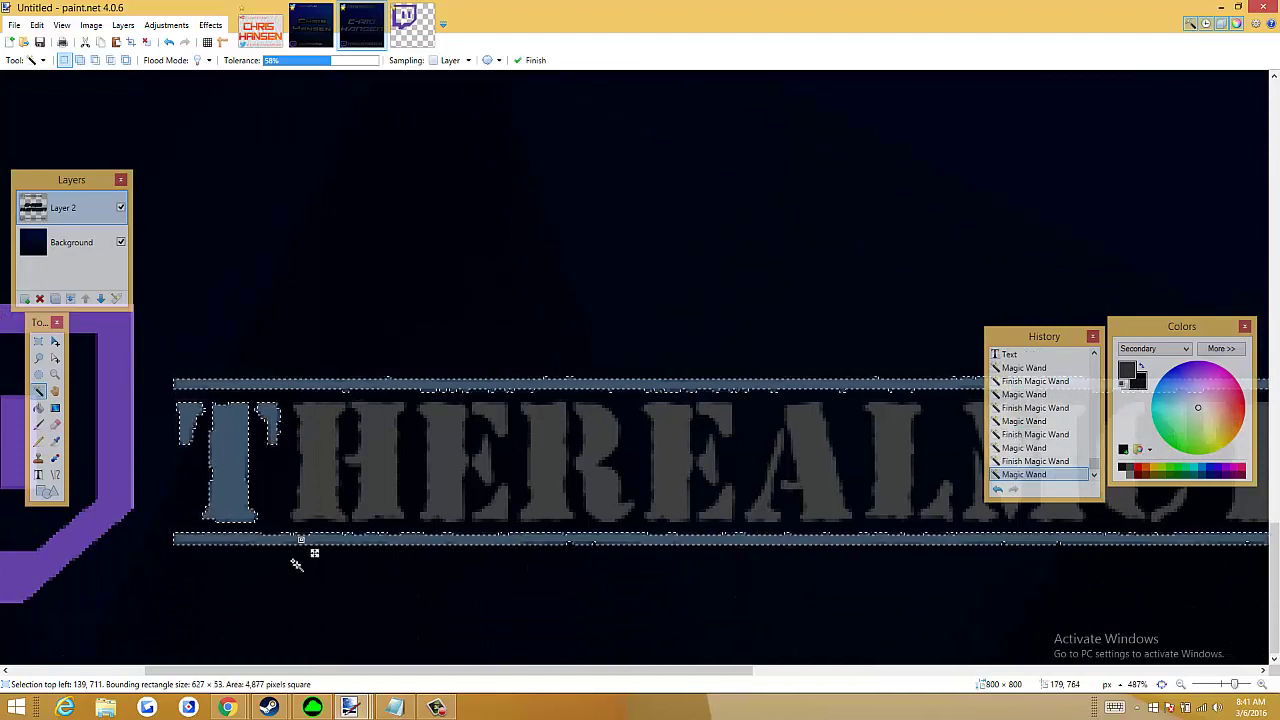
Add the letters H, E, R, M, O, X, I and C of the handle to the selection
left_click(377, 458, "ctrl")
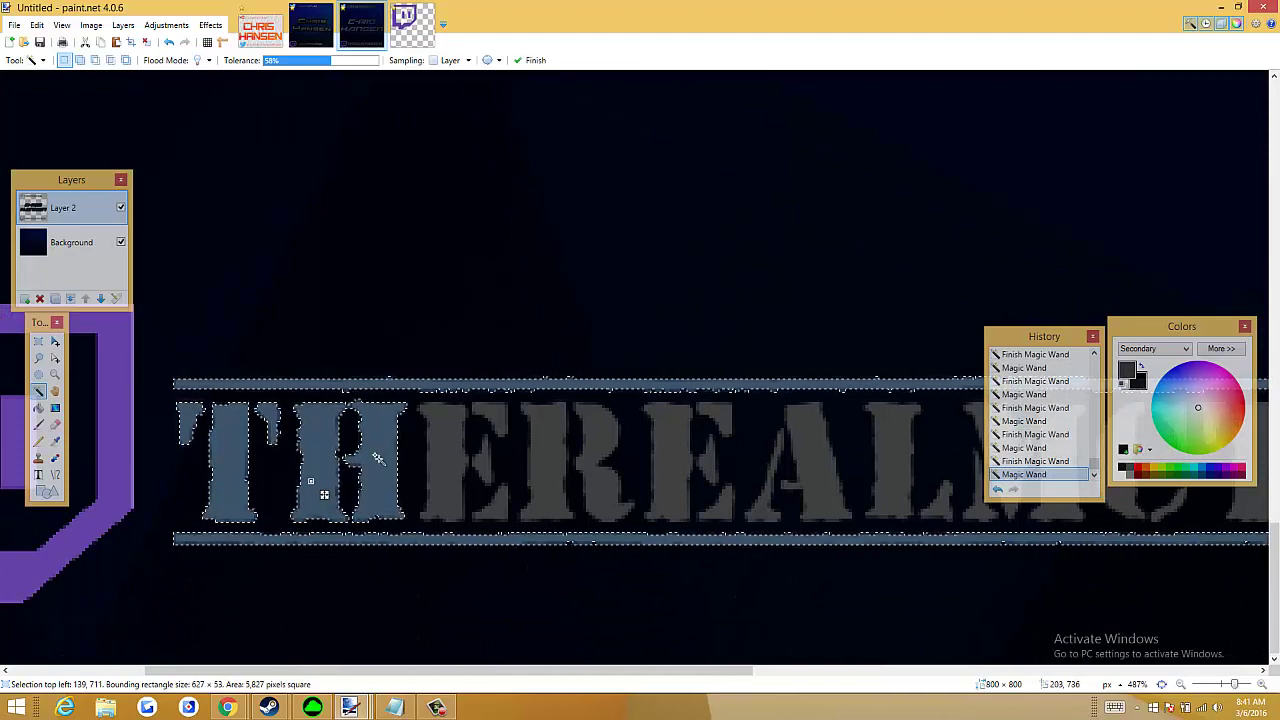
left_click(450, 432, "ctrl")
left_click(502, 481, "ctrl")
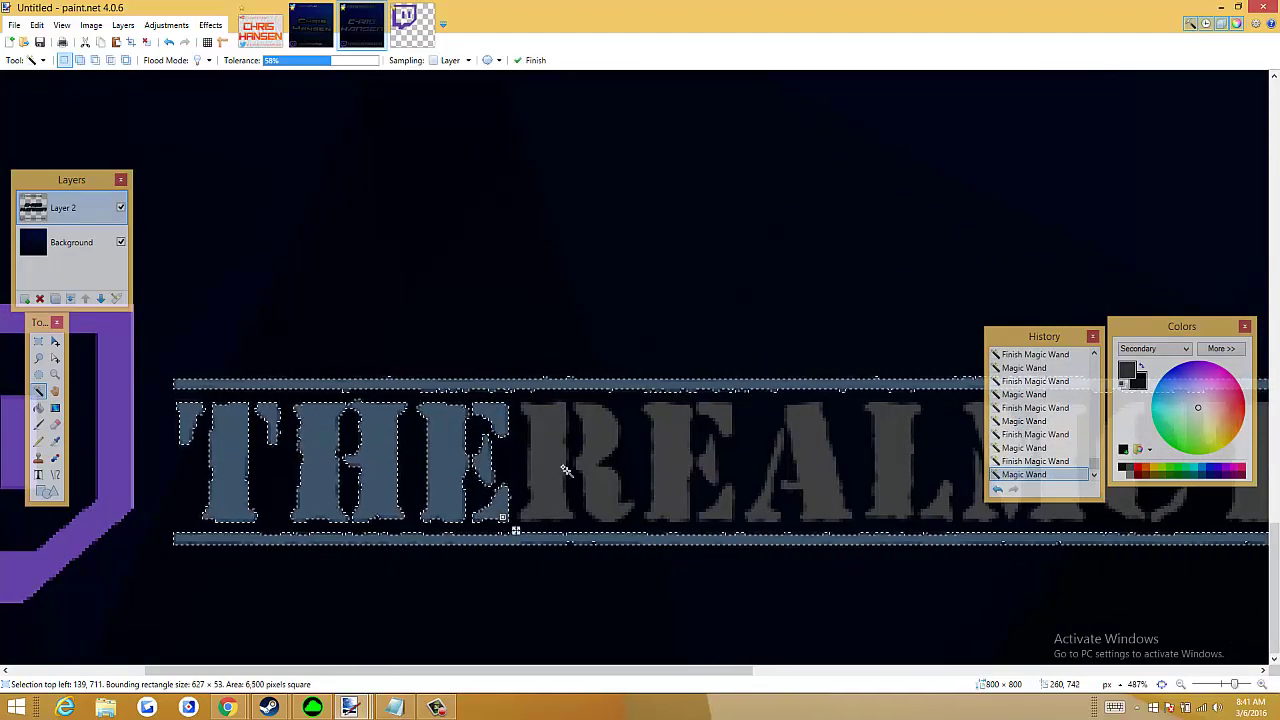
left_click(565, 470, "ctrl")
key("ctrl+z")
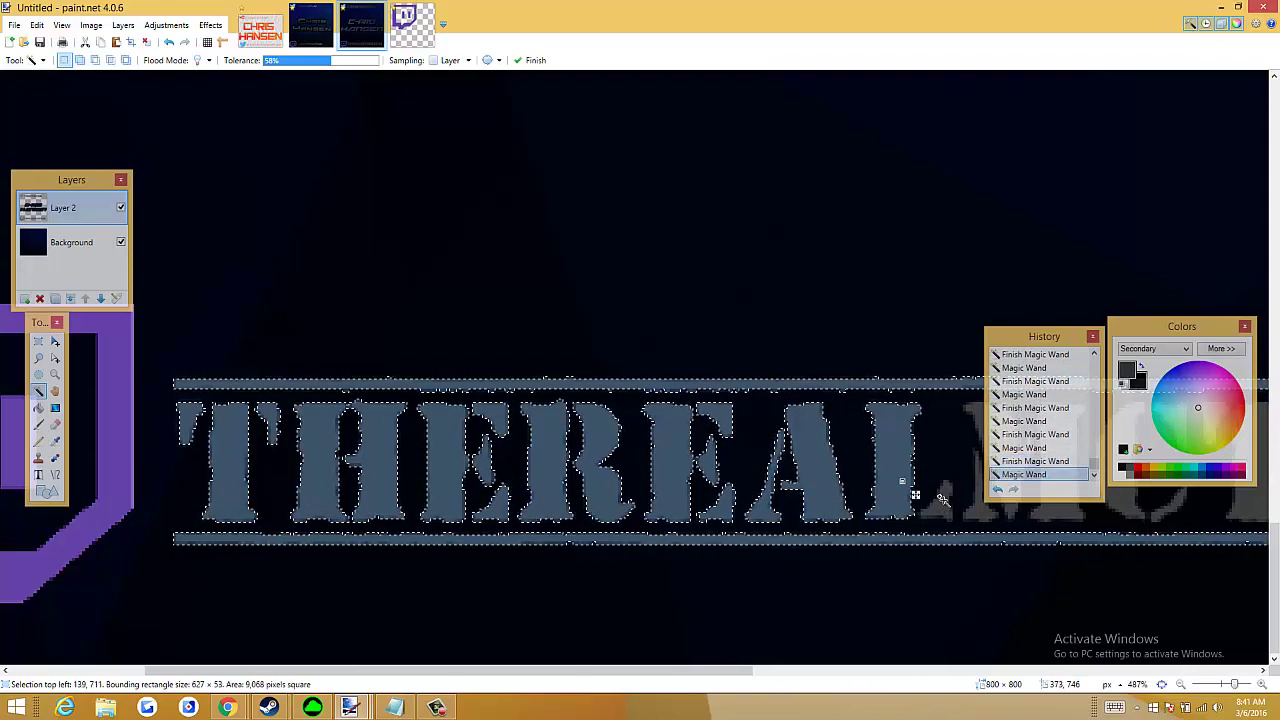
left_click_drag(612, 668, 940, 674)
left_click(320, 465, "ctrl")
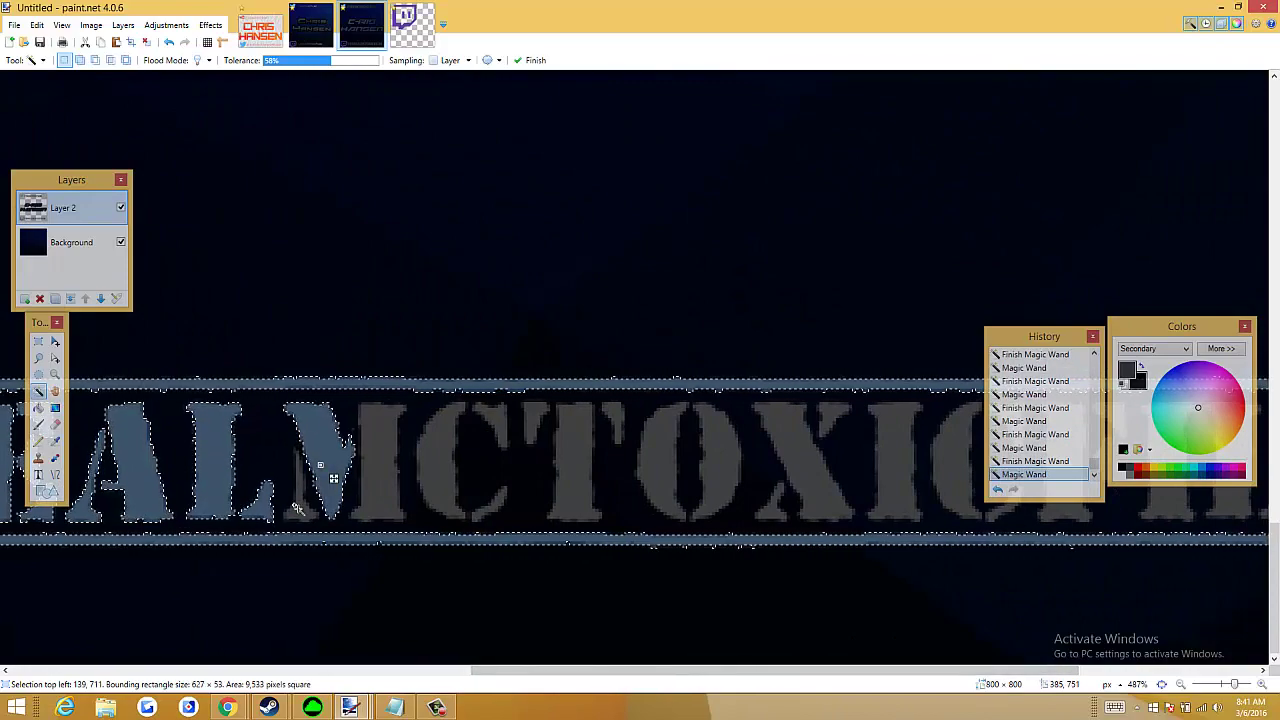
left_click(378, 456, "ctrl")
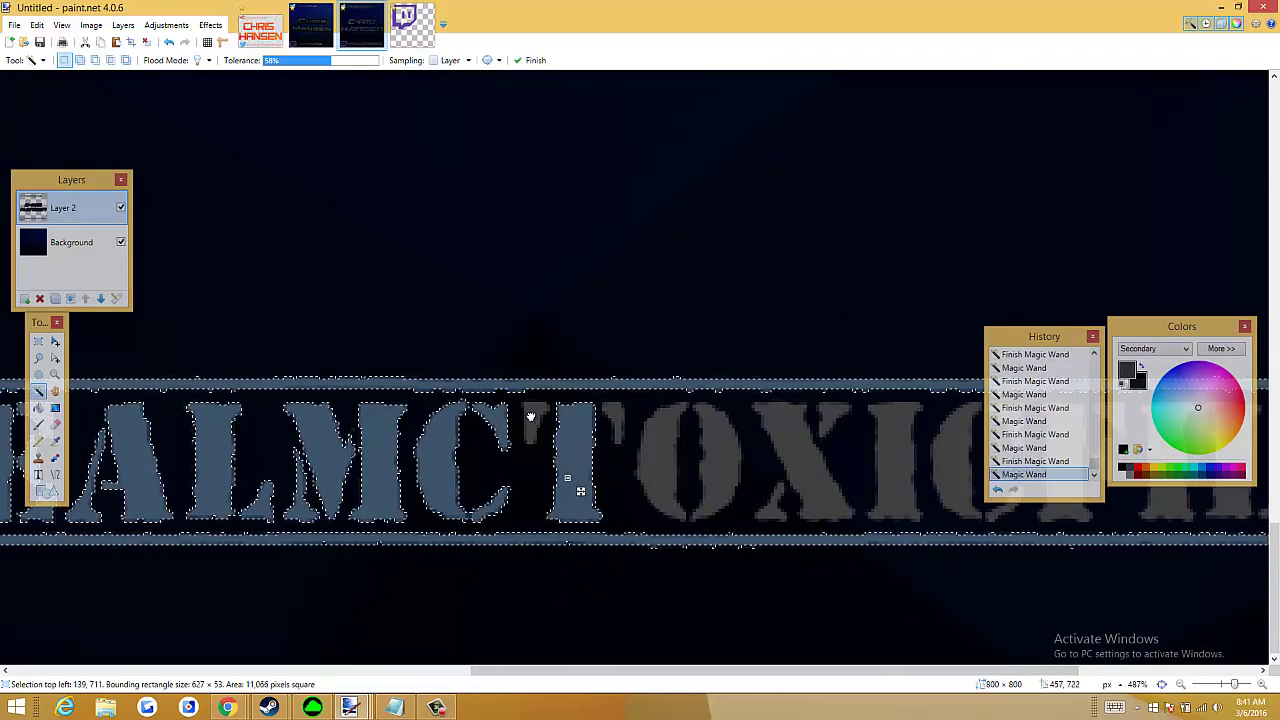
left_click(662, 445, "ctrl")
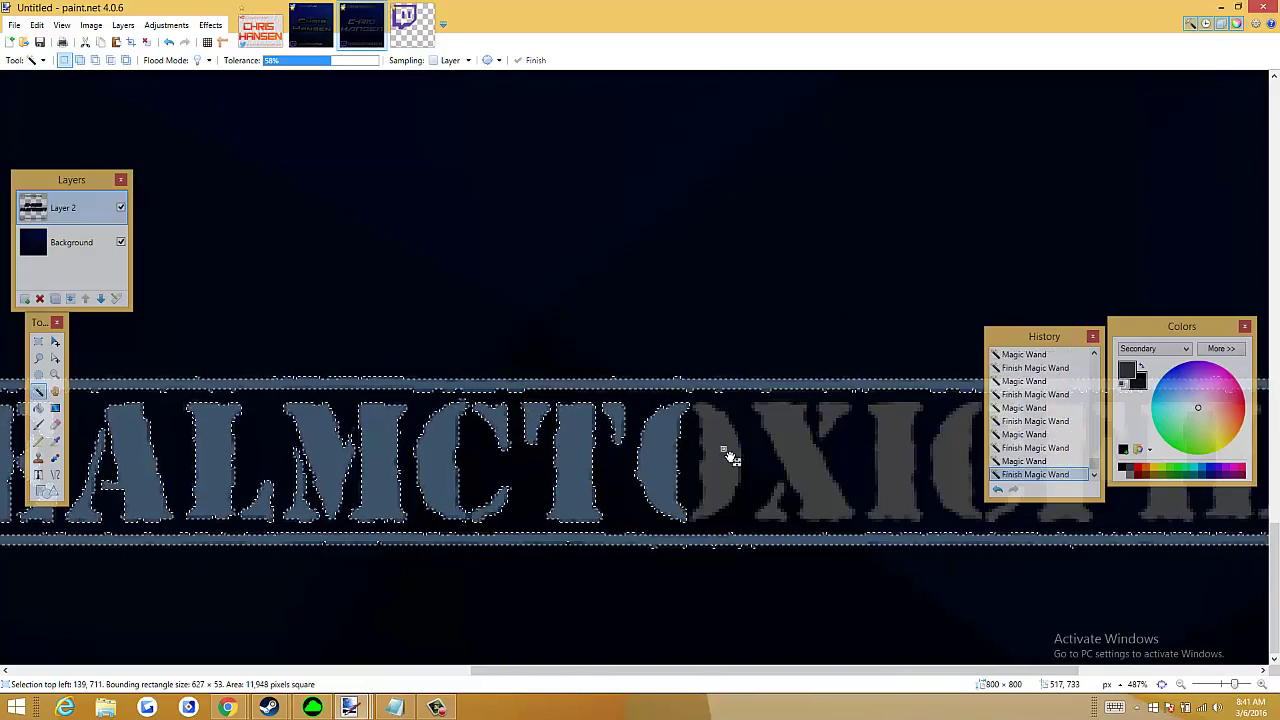
left_click(786, 438, "ctrl")
left_click(889, 455, "ctrl")
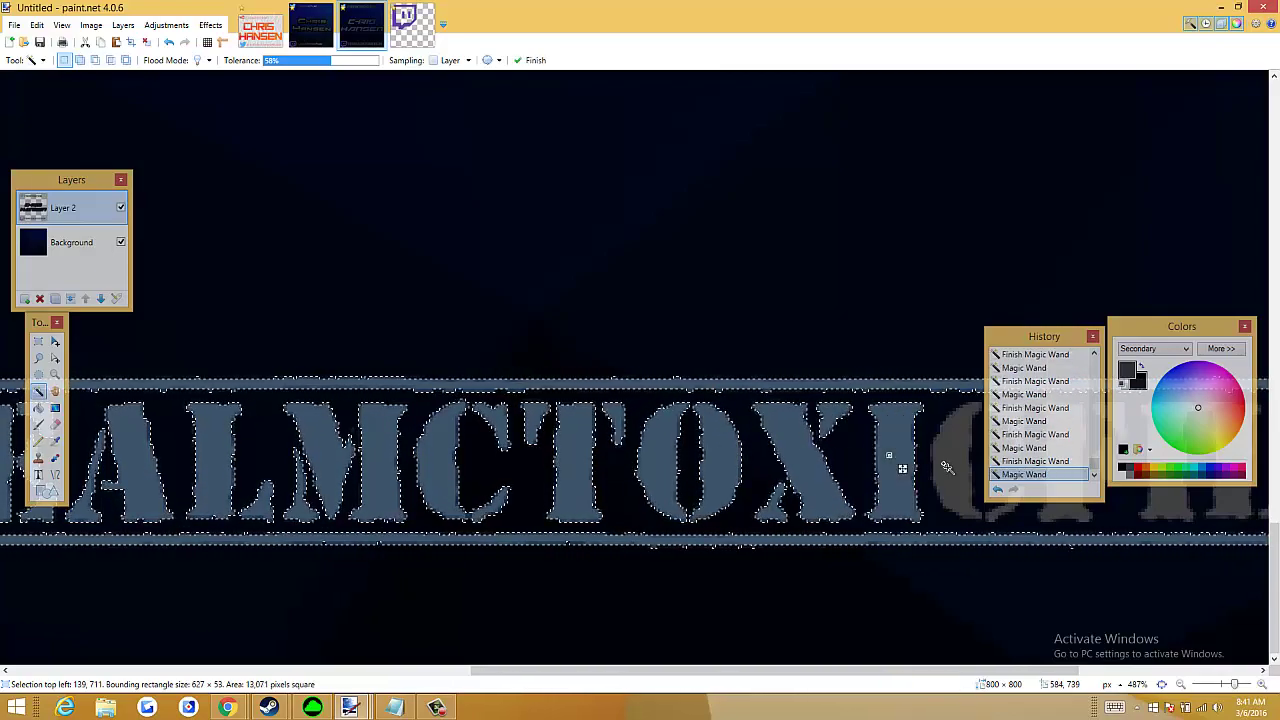
Add the F, I, L, M and S of FILMS to the selection, moving panels aside
left_click_drag(852, 670, 1030, 670)
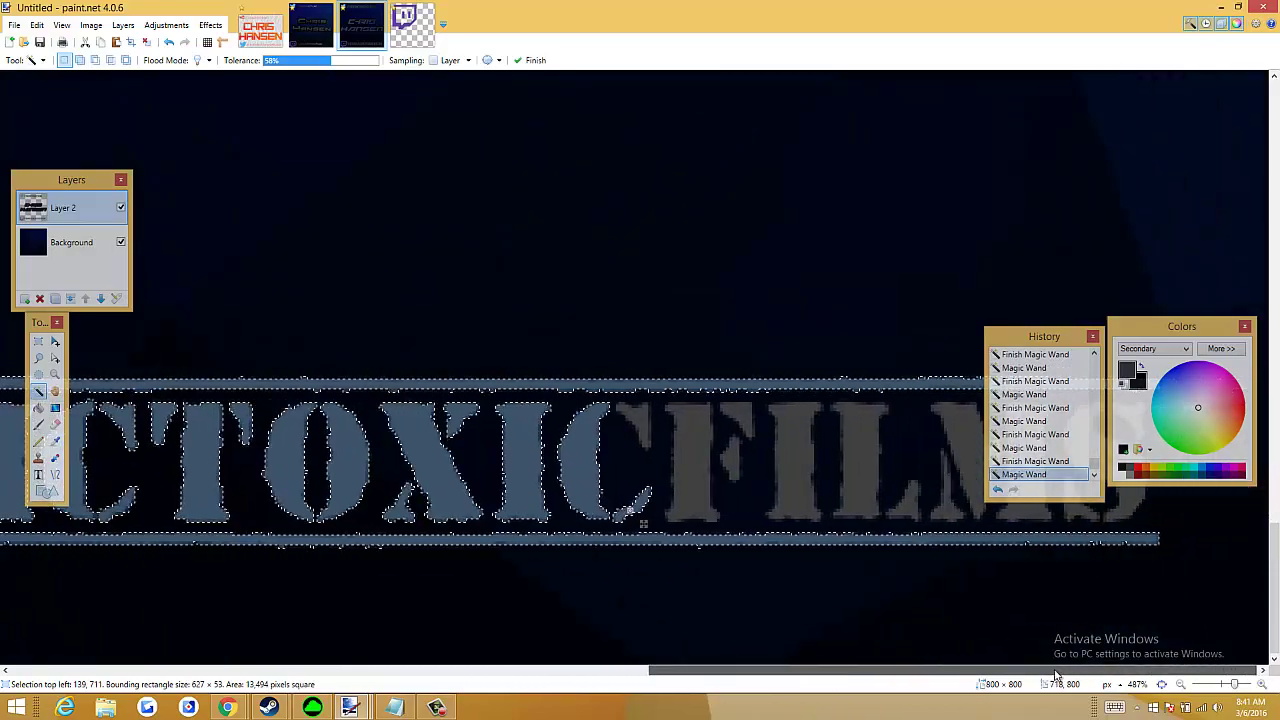
left_click(725, 451, "ctrl")
left_click(796, 445, "ctrl")
left_click(877, 446, "ctrl")
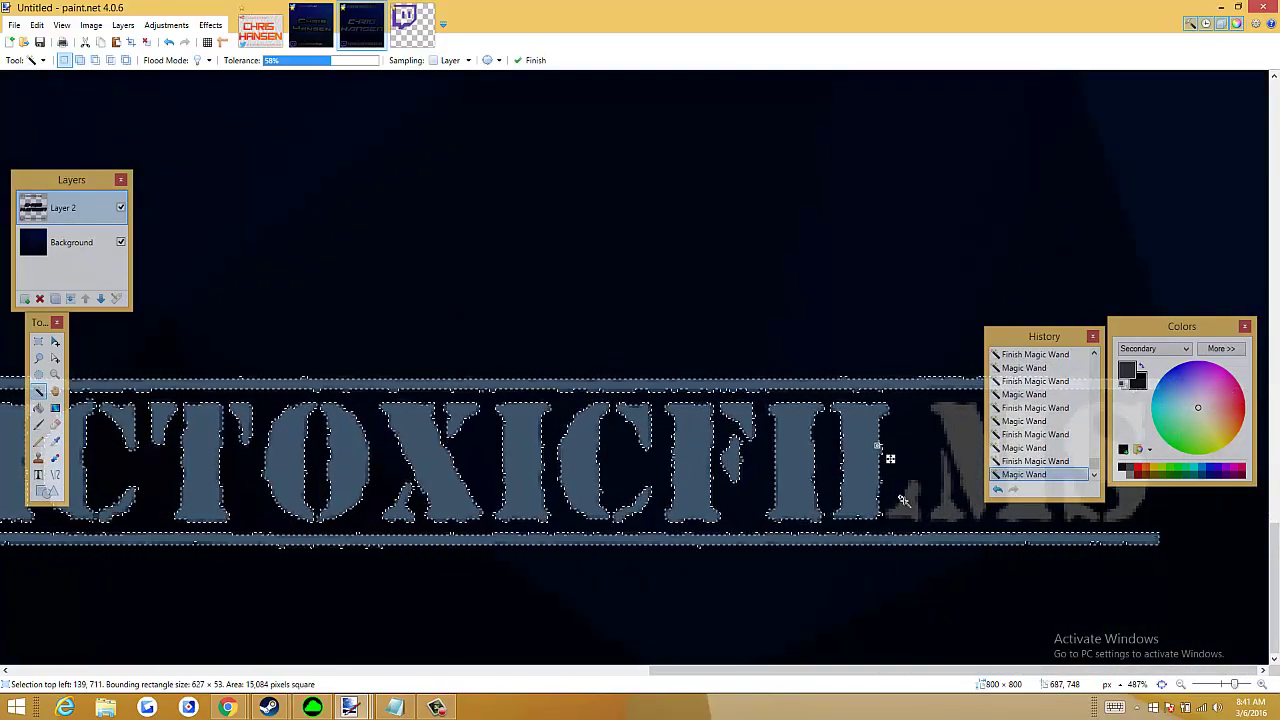
left_click(978, 465, "ctrl")
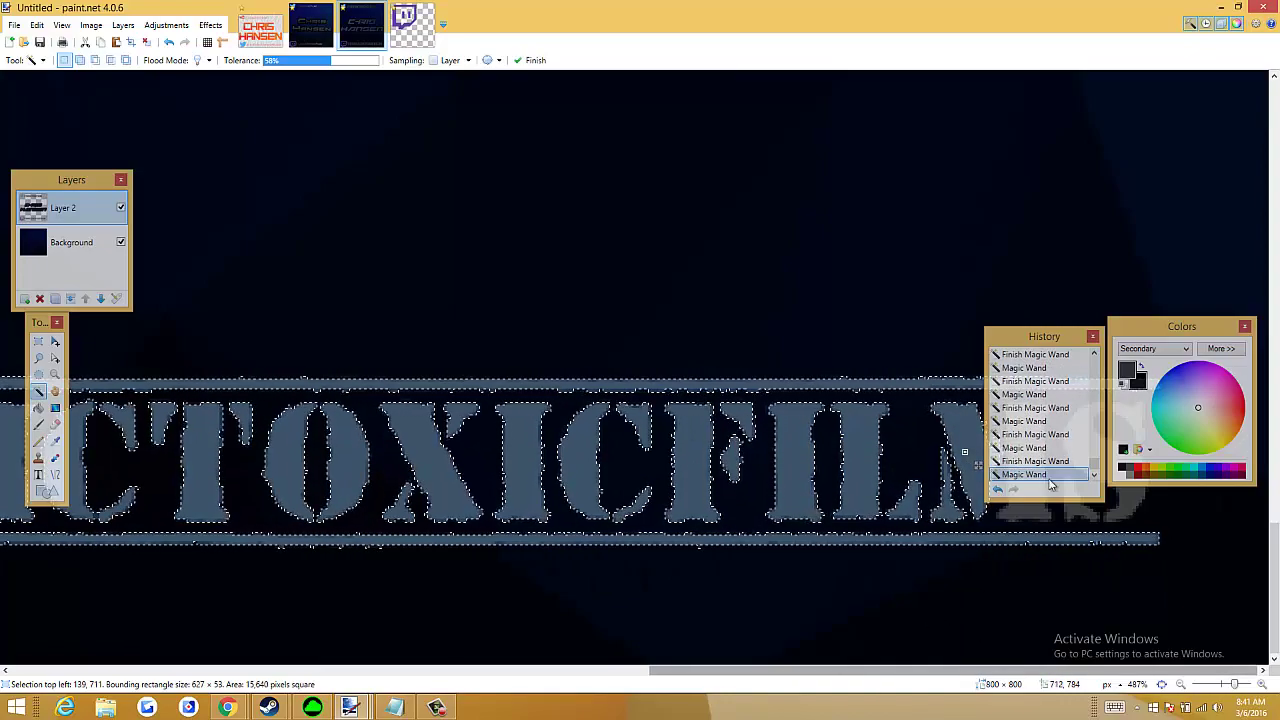
left_click_drag(1044, 336, 796, 175)
left_click(1043, 476, "ctrl")
left_click(1088, 454, "ctrl")
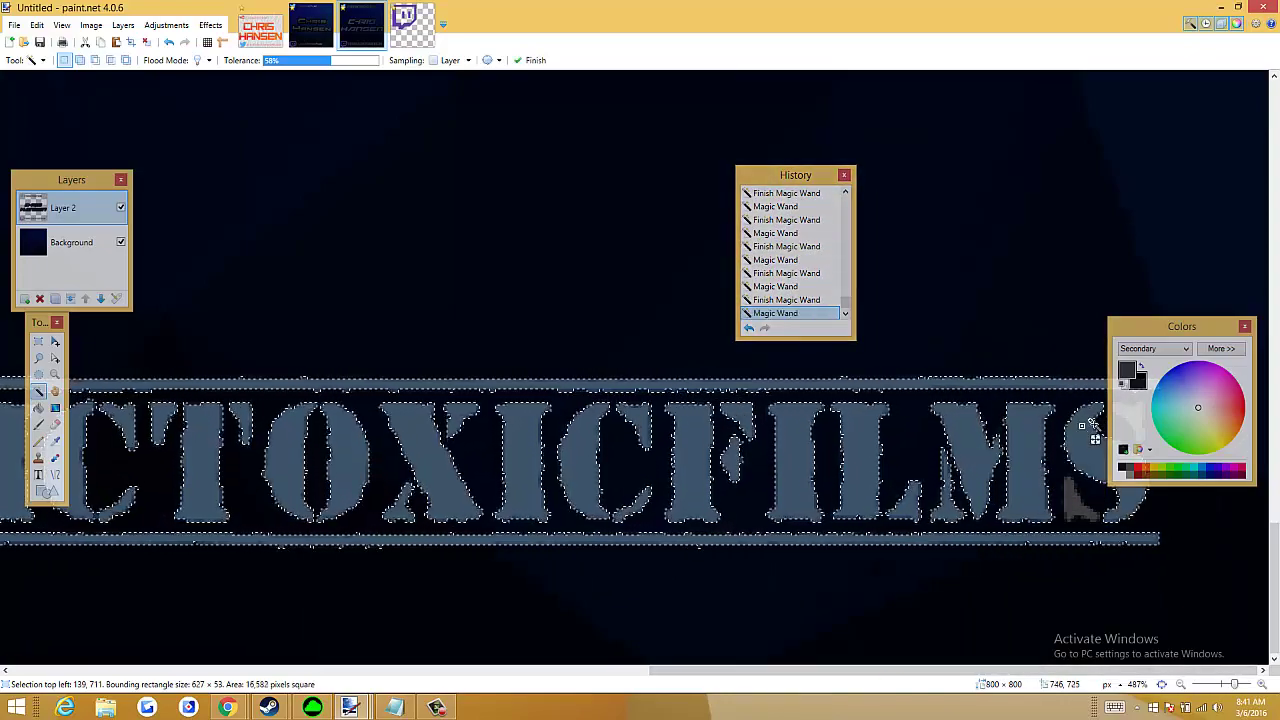
left_click_drag(1181, 326, 1042, 242)
left_click(1137, 416, "ctrl")
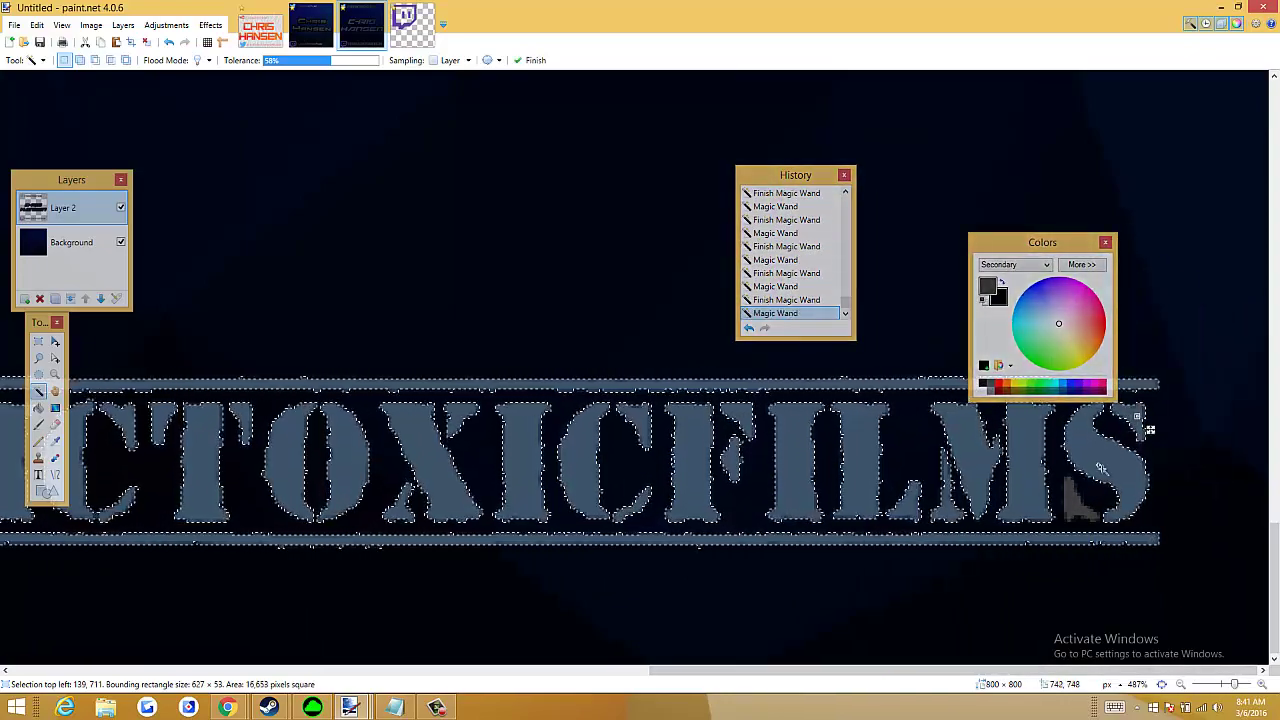
left_click(1086, 517, "ctrl")
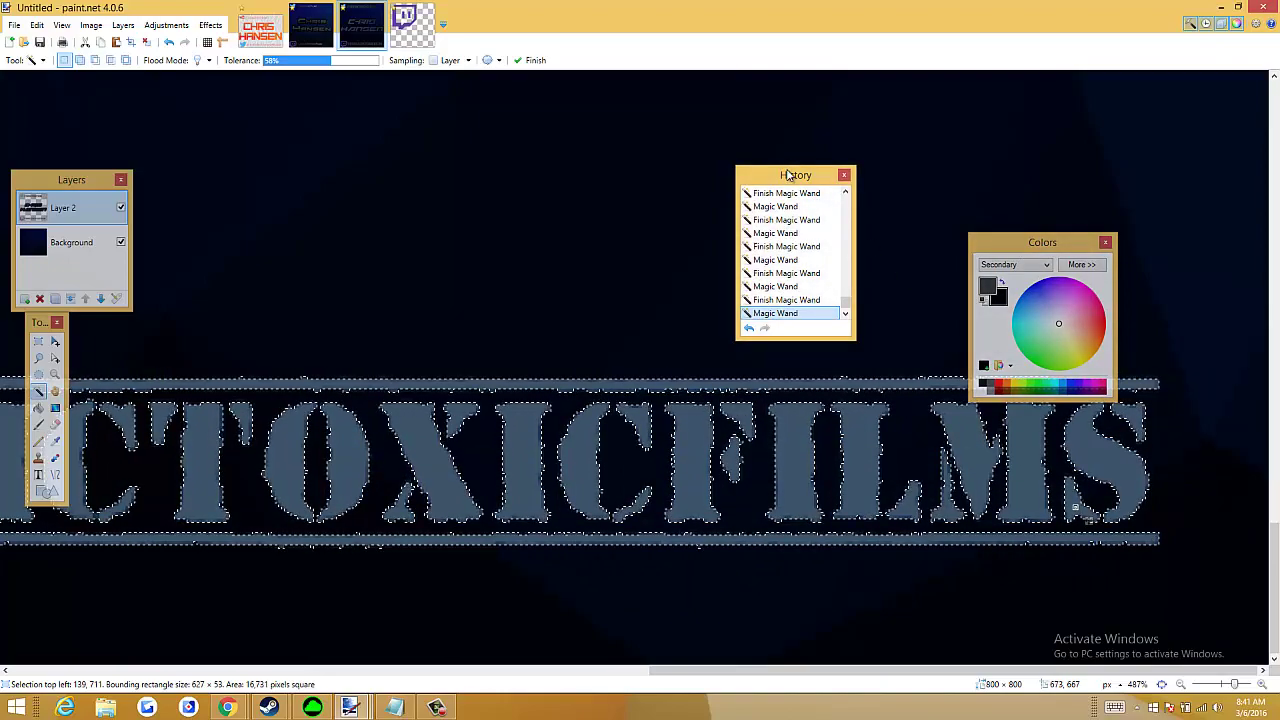
Move the History and Colours panels clear of the text and choose the Gradient tool
left_click_drag(788, 175, 1109, 524)
left_click_drag(1020, 242, 1142, 208)
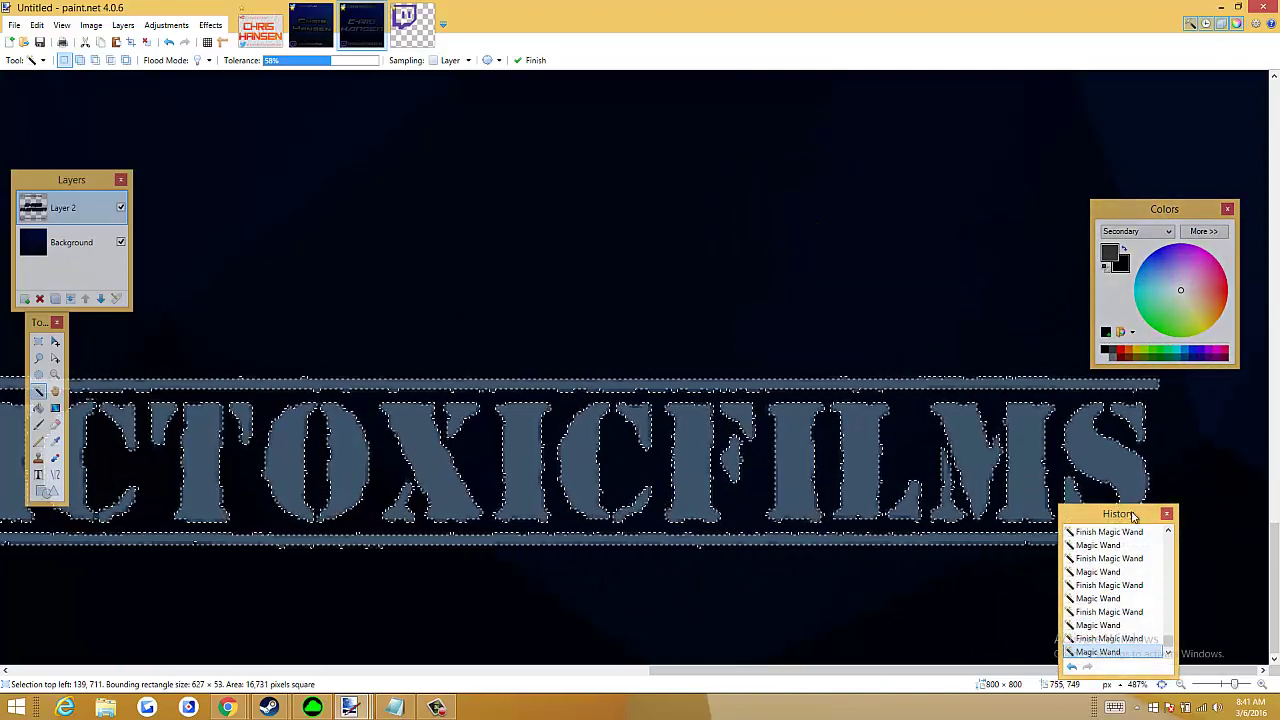
left_click_drag(1100, 524, 1160, 452)
scroll(648, 379, "down", 1)
scroll(648, 379, "down", 3)
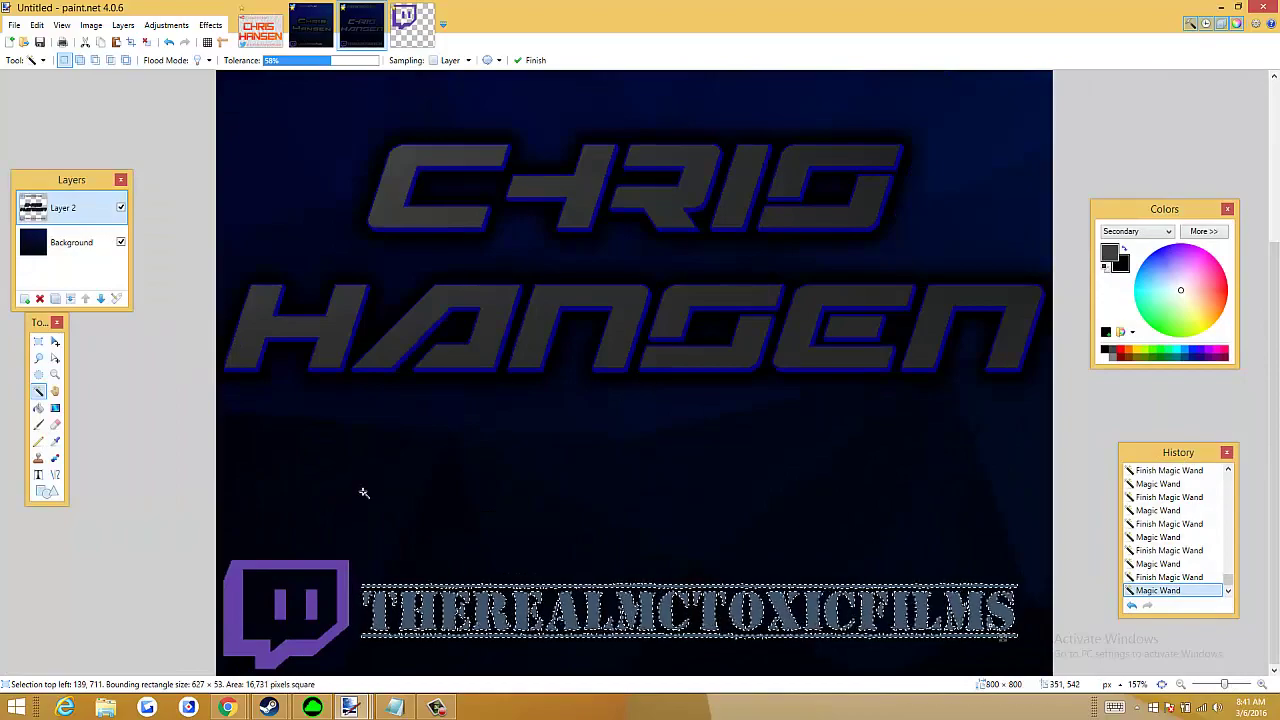
left_click(55, 408)
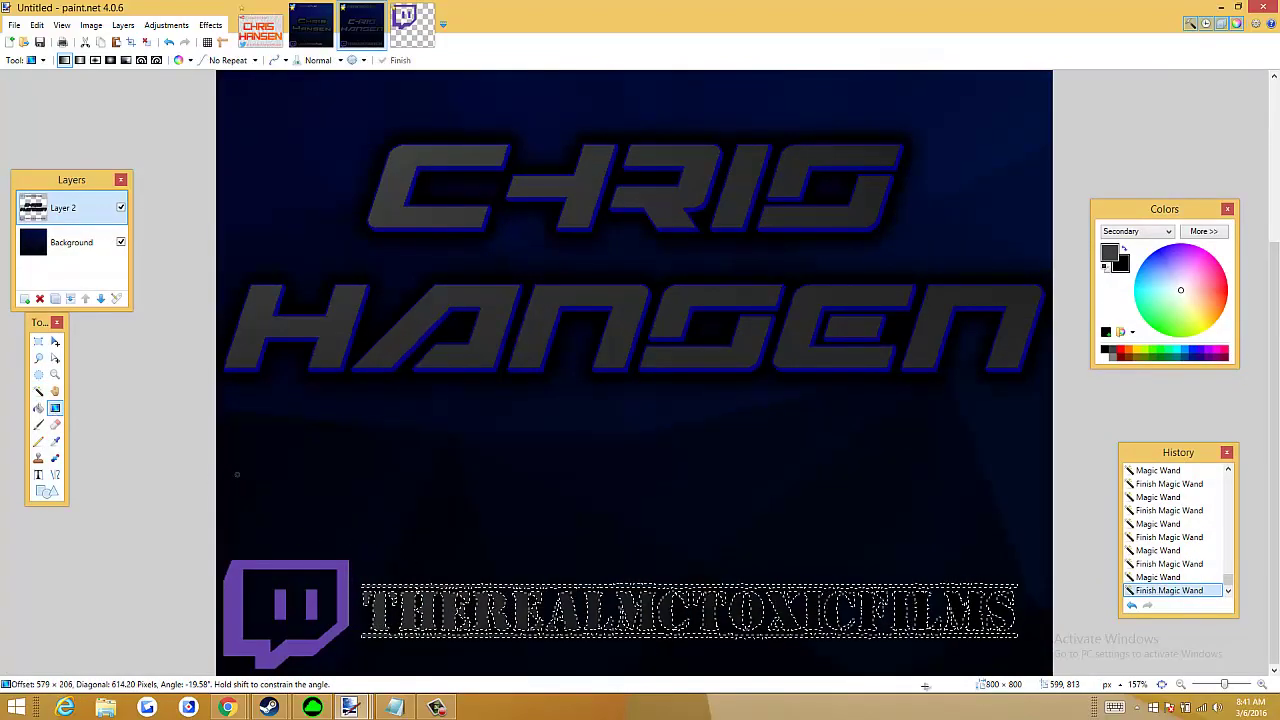